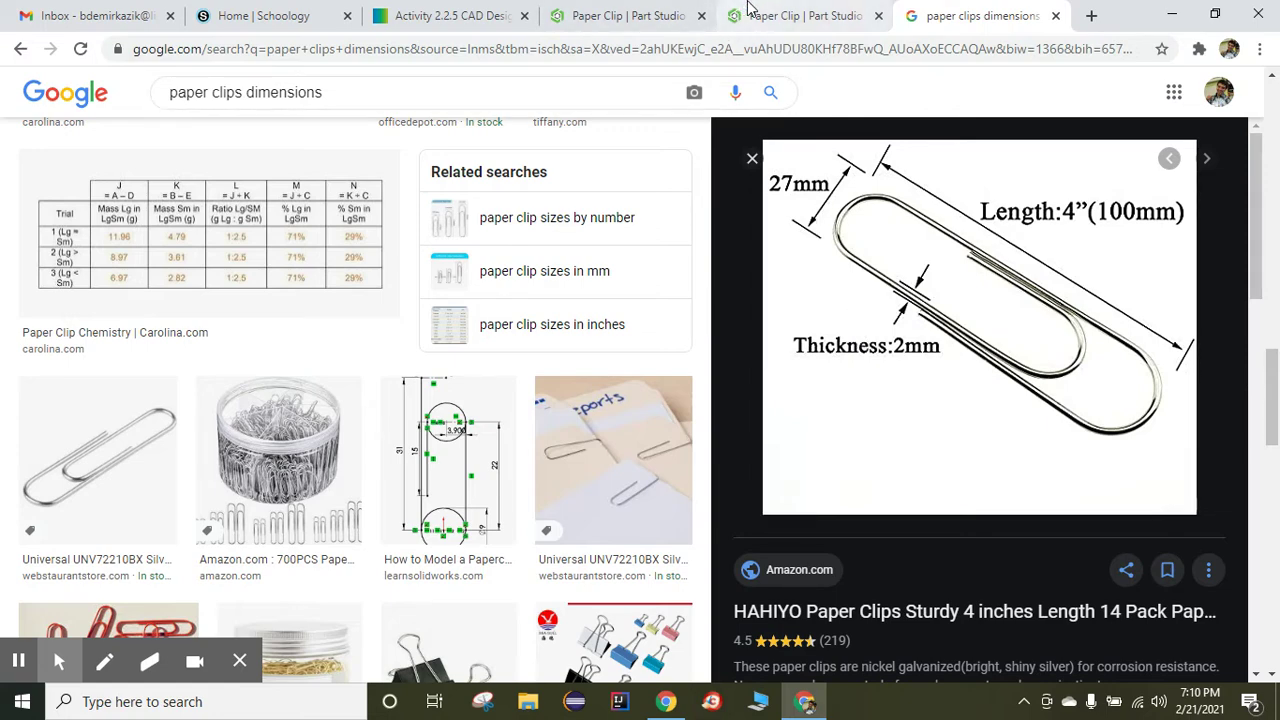
Step: Switch to the Paper Clip Part Studio in Onshape and set the workspace's default length unit to Millimeter
click(750, 10)
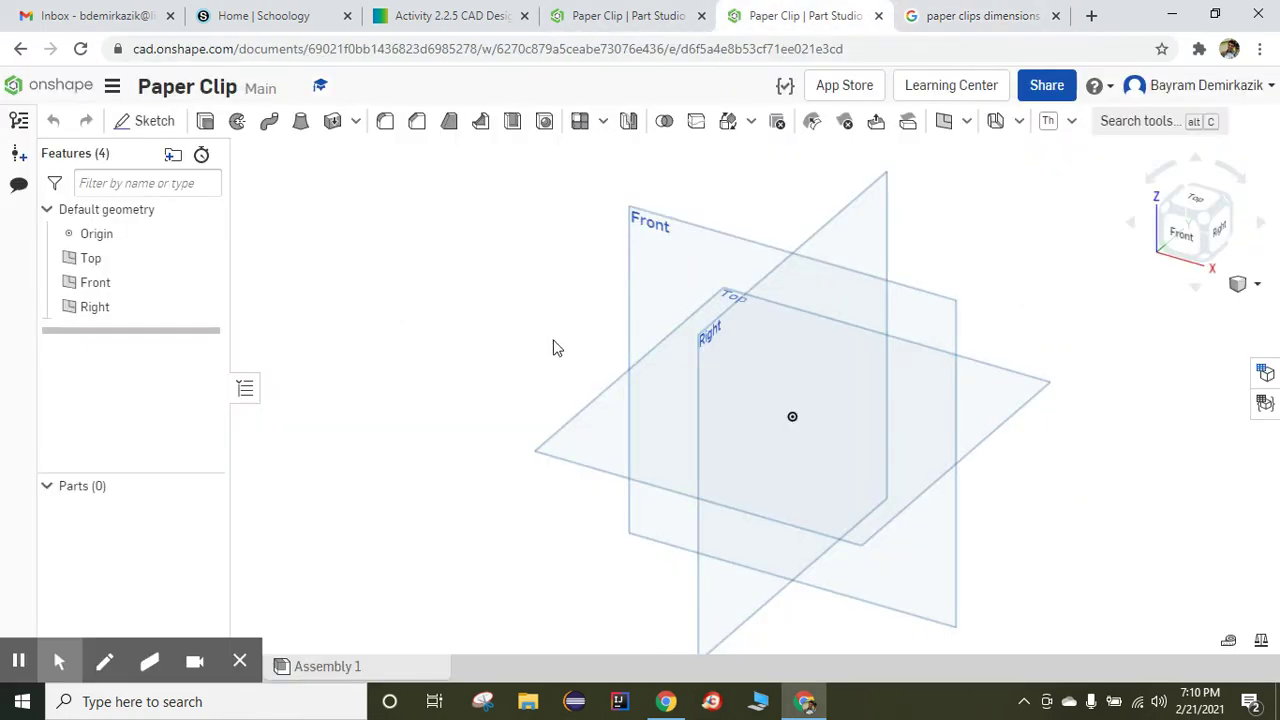
click(112, 86)
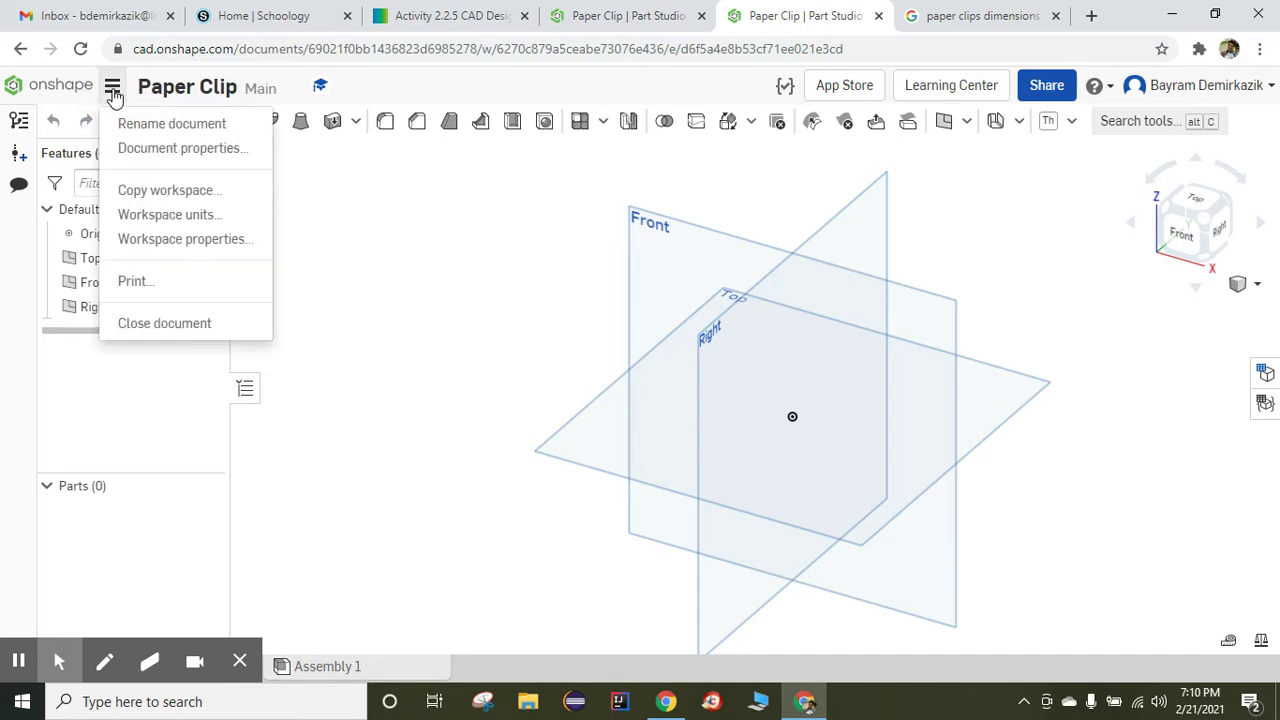
click(147, 215)
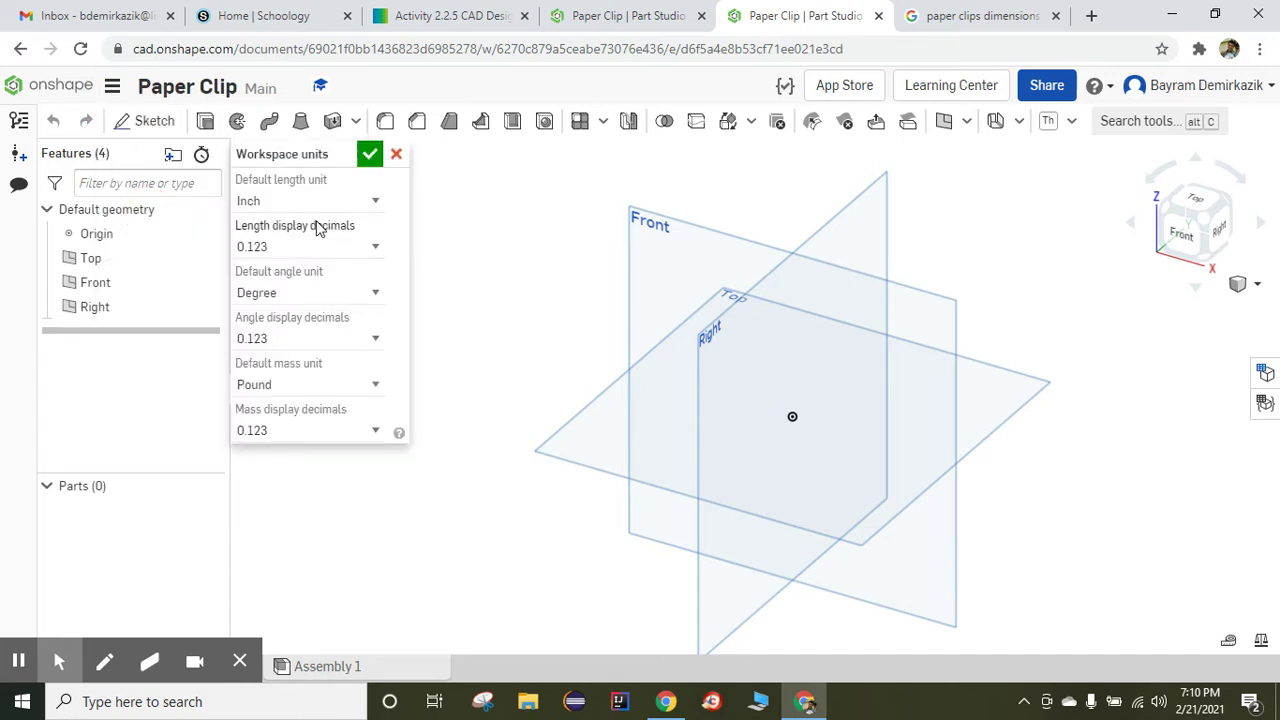
click(362, 201)
click(334, 292)
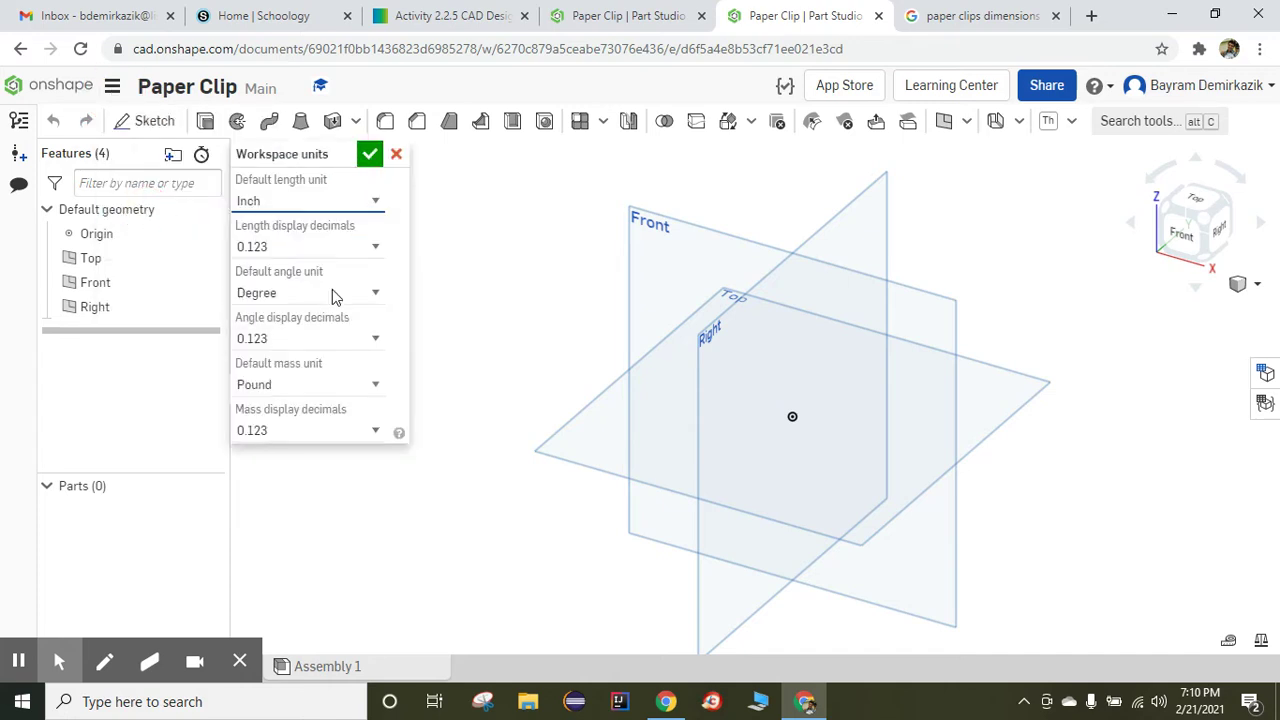
click(369, 157)
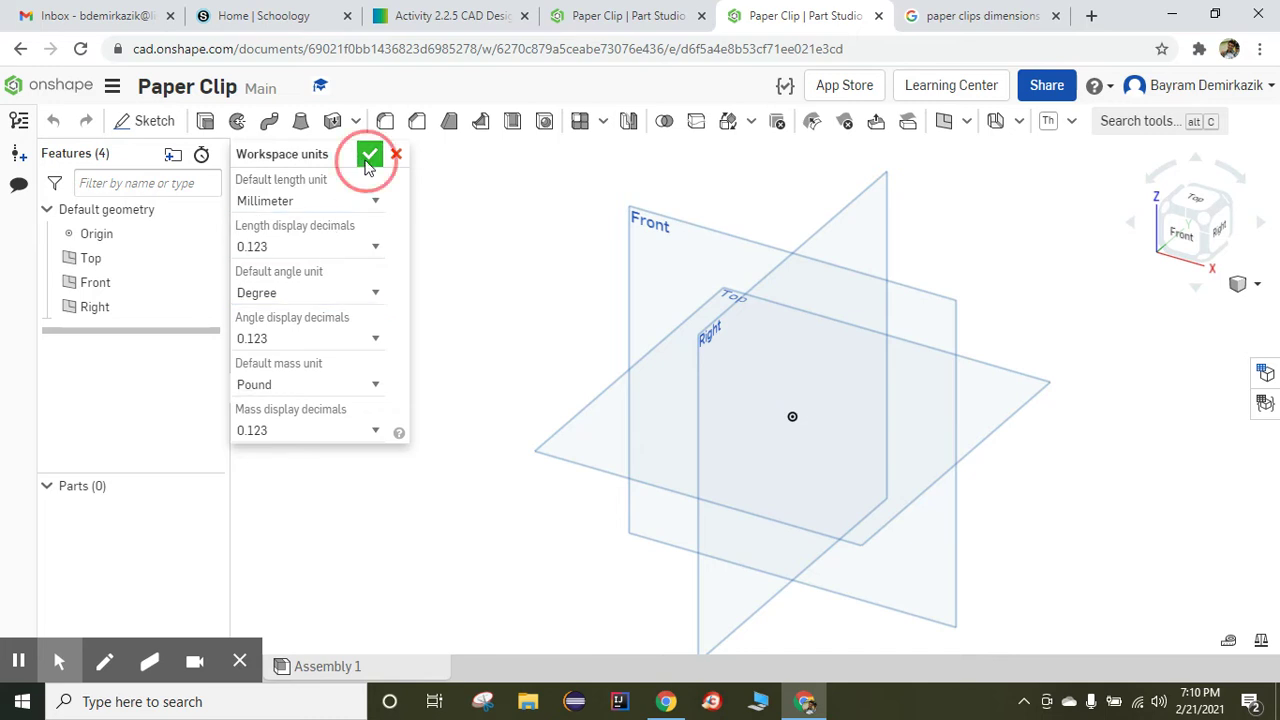
Step: Start a new sketch on the Top plane
click(598, 426)
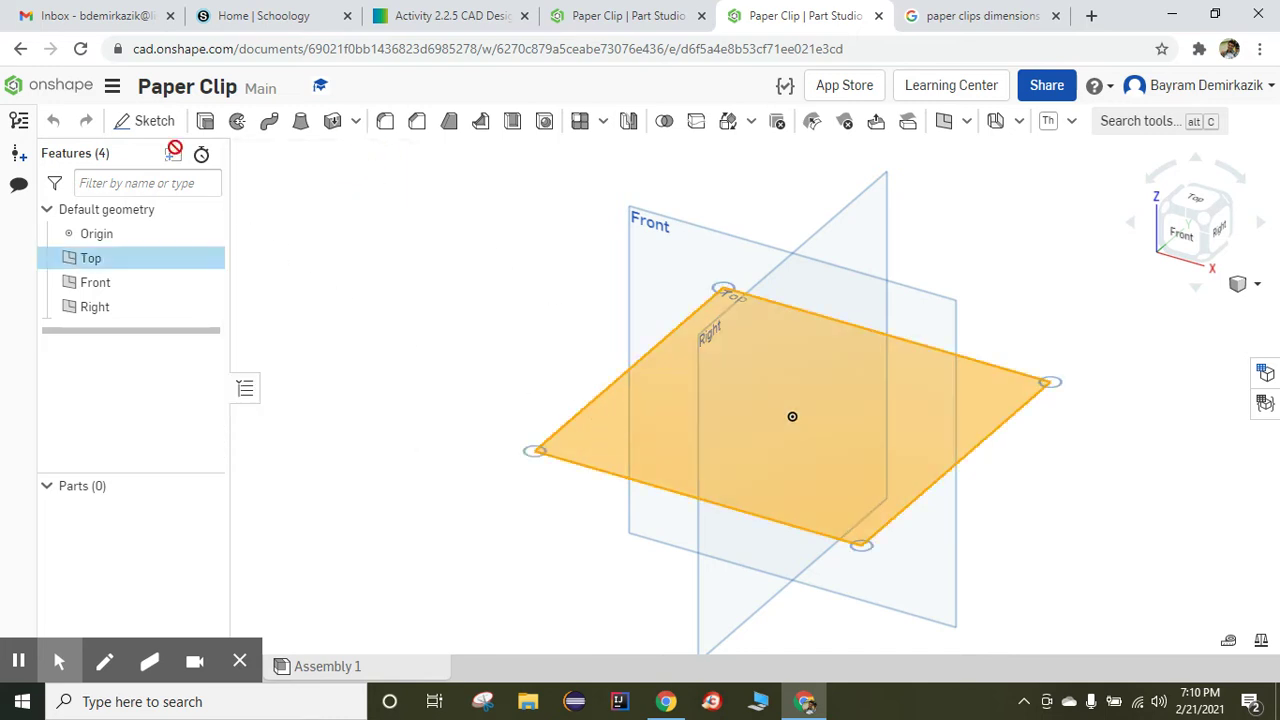
click(154, 121)
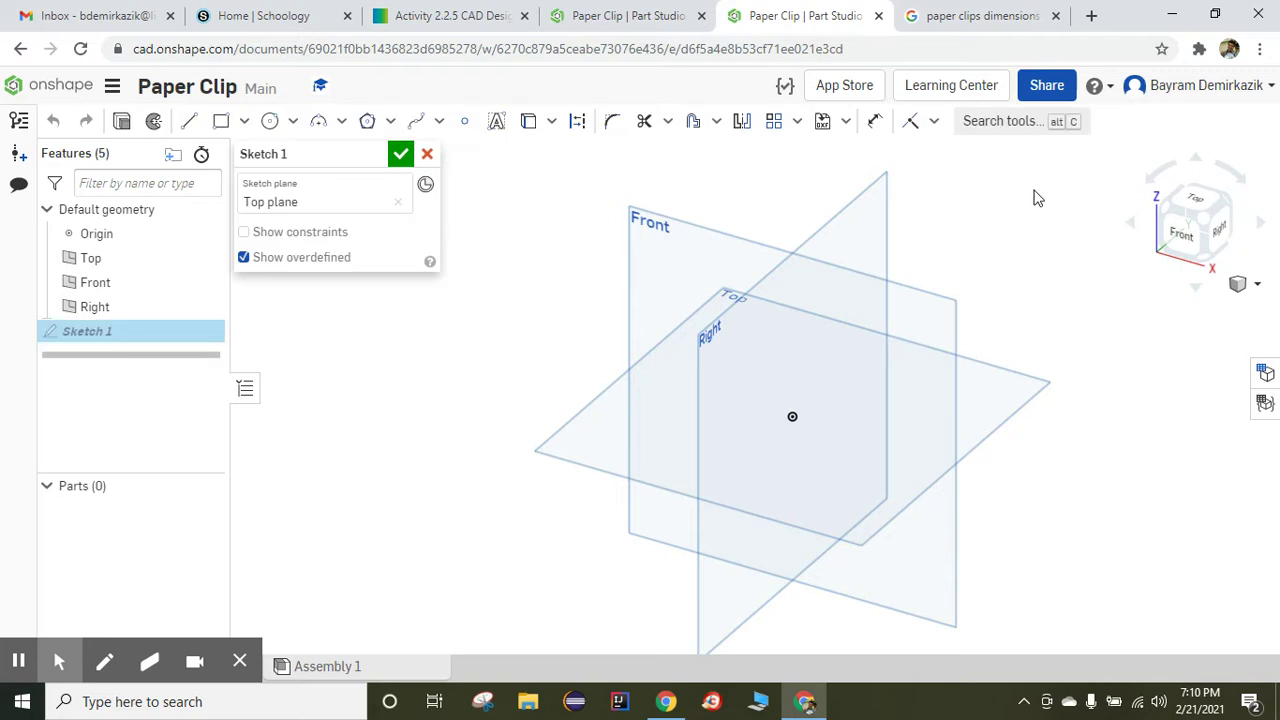
click(1192, 200)
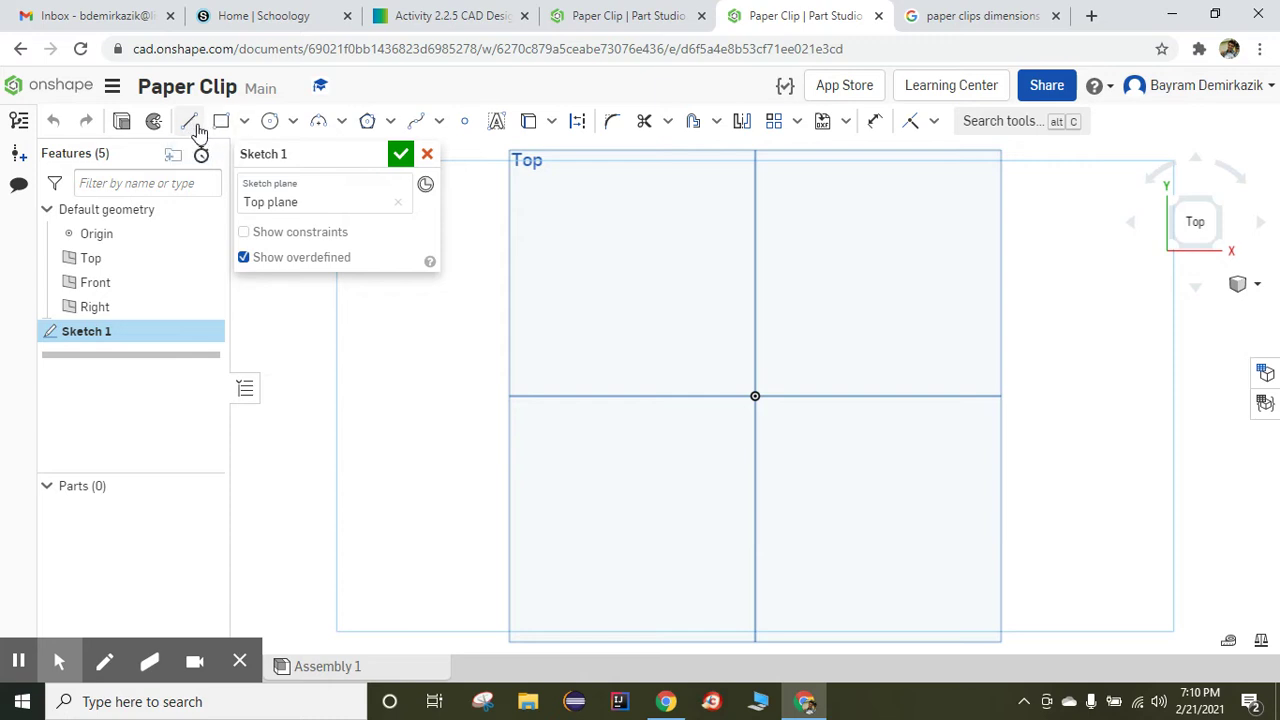
Step: Draw a horizontal construction line about 103 mm long across the vertical axis, near the Top plane's upper edge
click(199, 131)
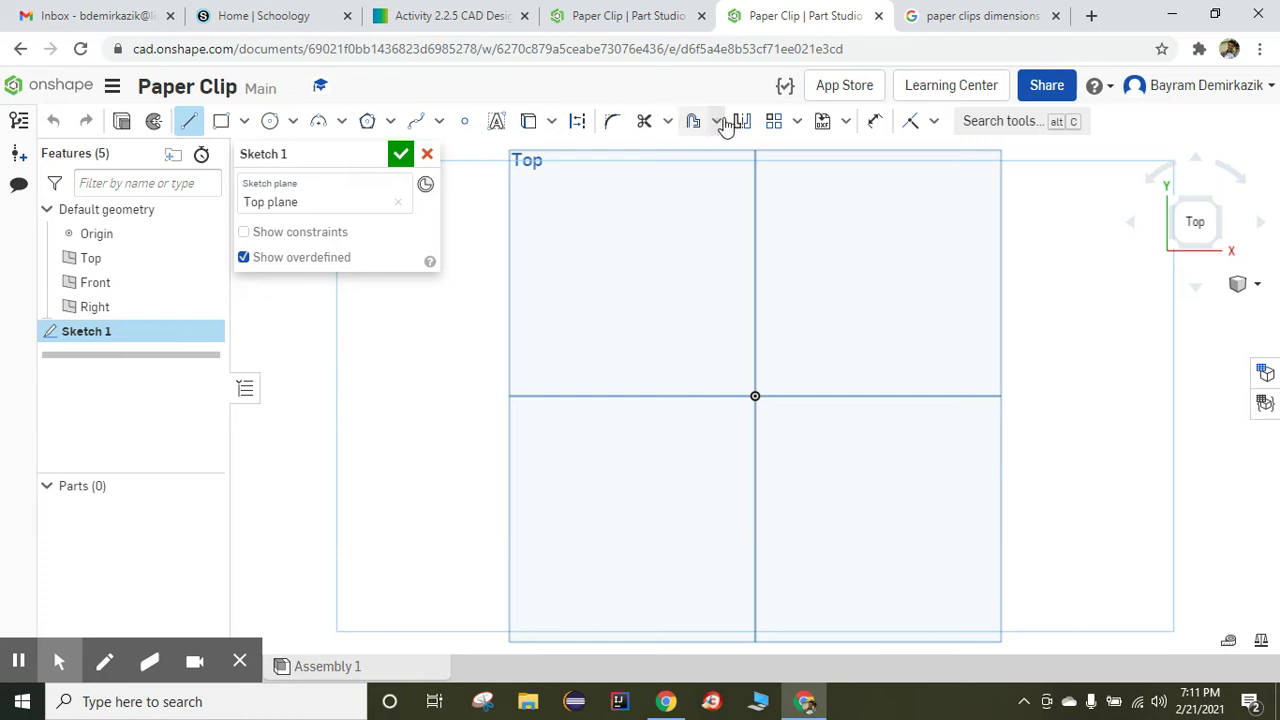
click(577, 122)
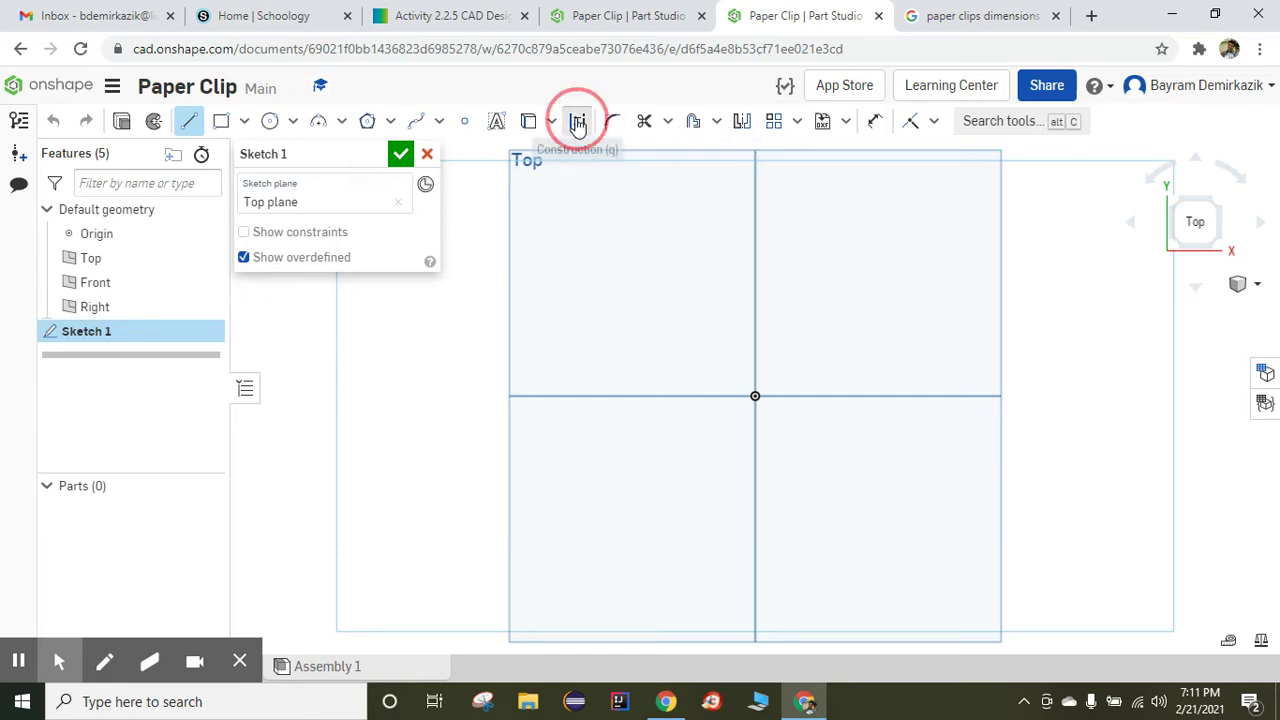
click(617, 212)
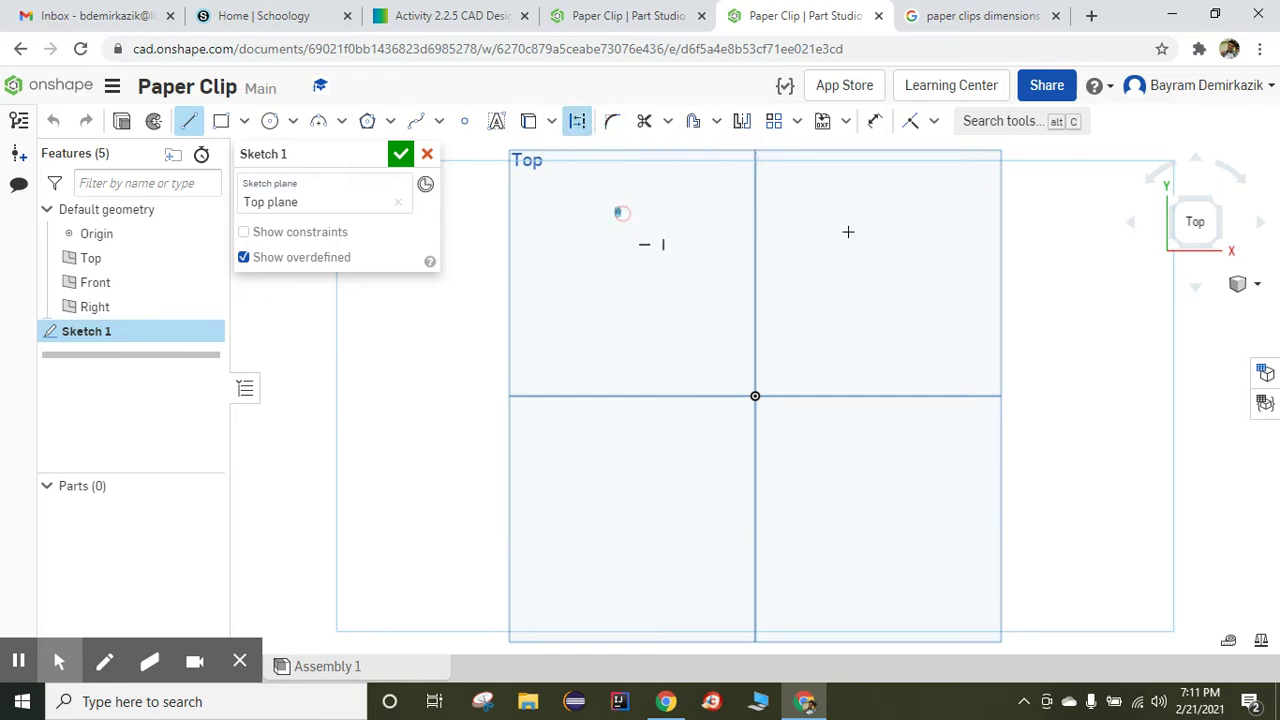
click(948, 212)
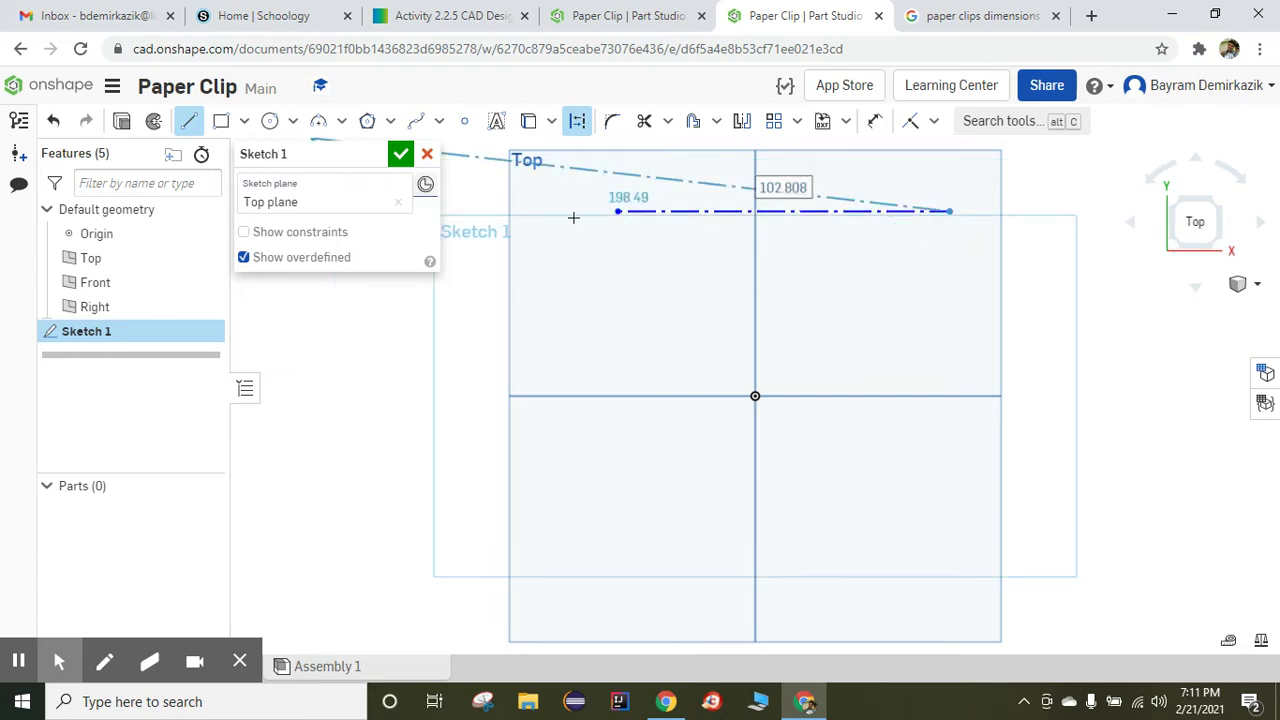
key(Escape)
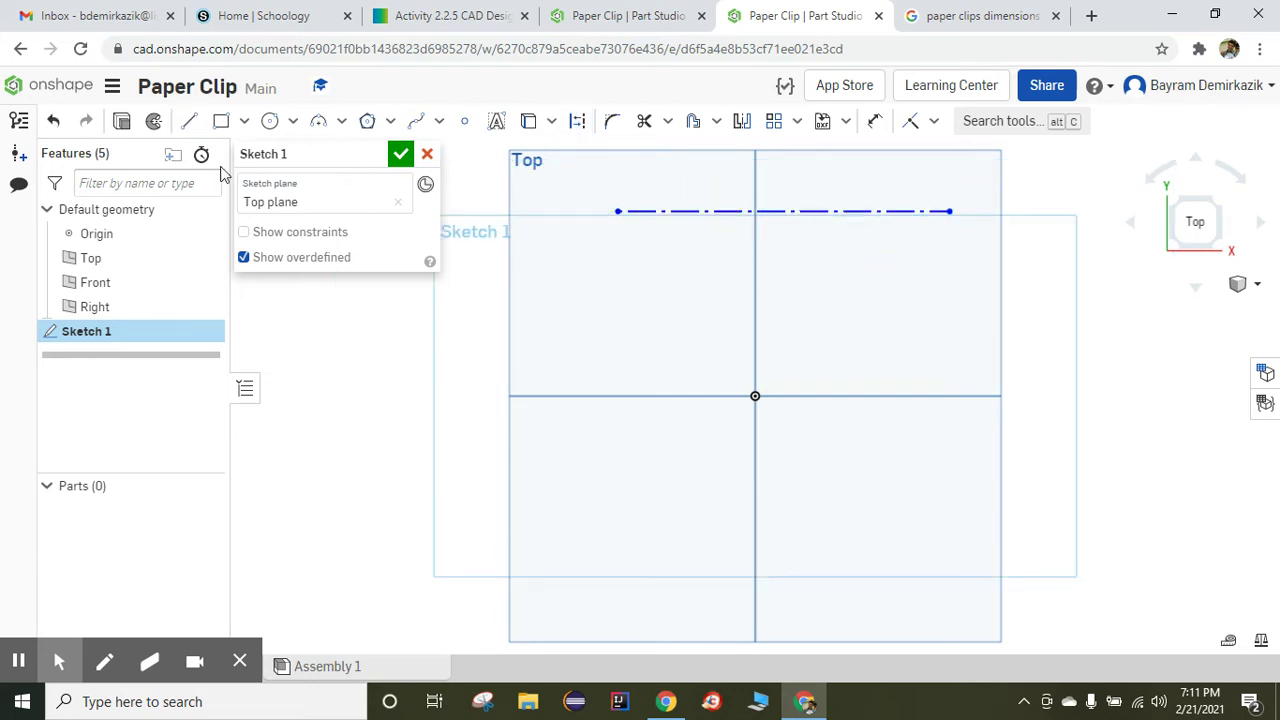
Step: Draw a second horizontal construction line about 114 mm long below the origin, starting beneath the upper line's left end
click(188, 122)
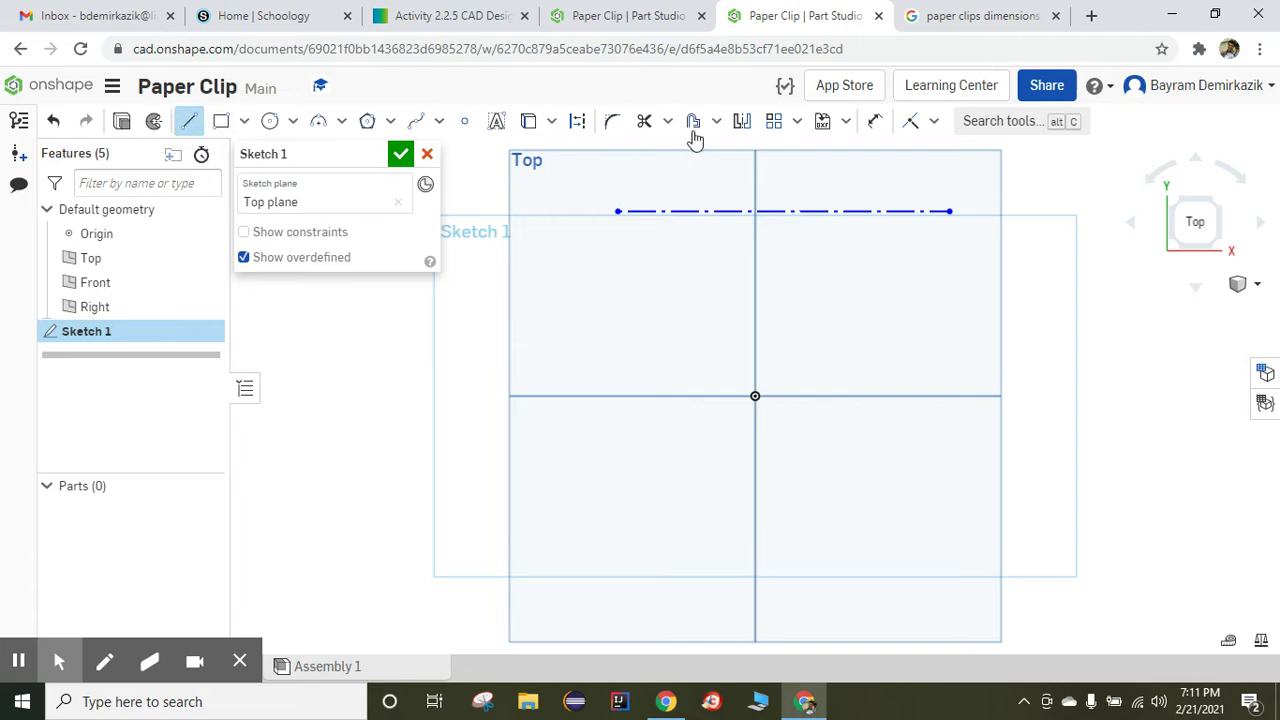
click(577, 121)
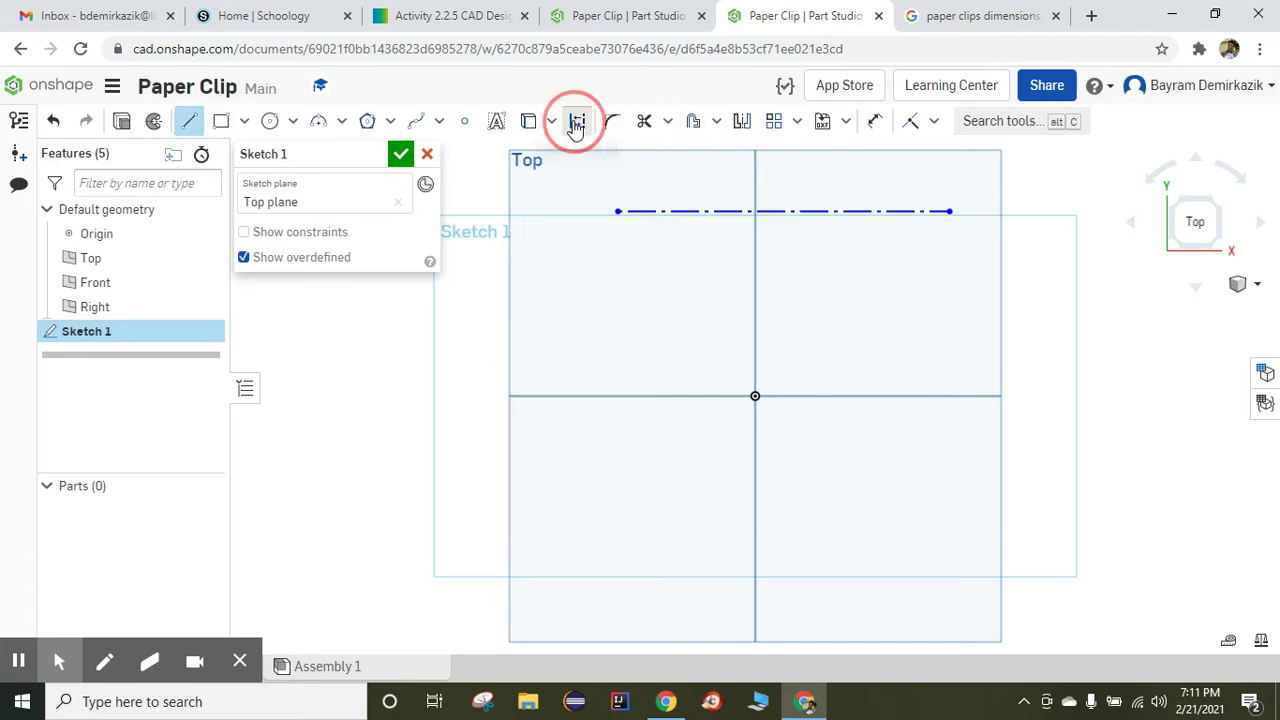
click(619, 477)
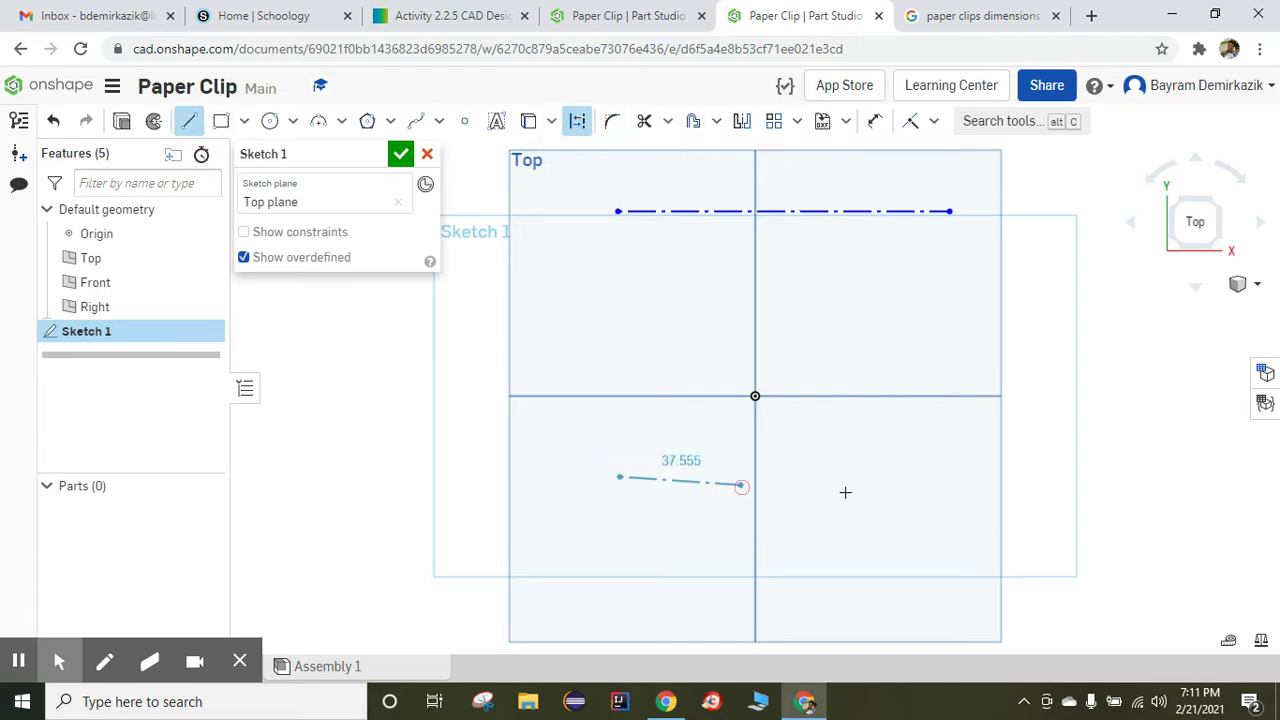
click(987, 477)
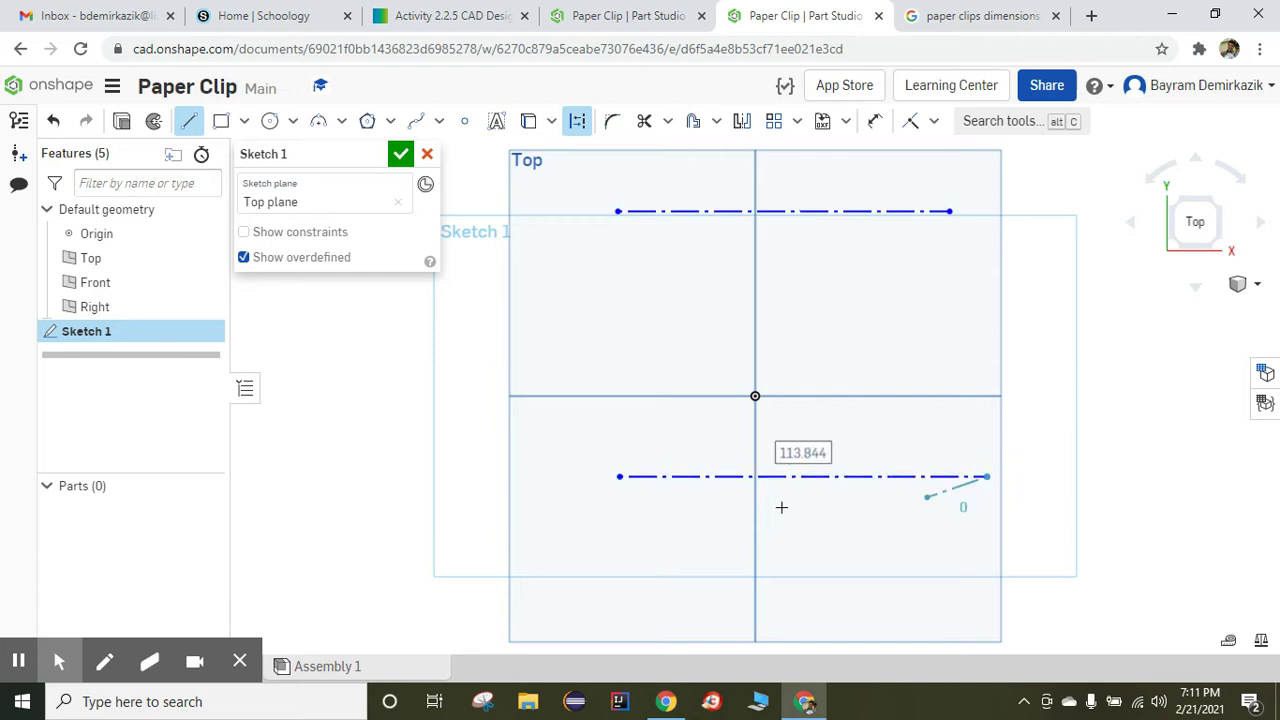
key(Escape)
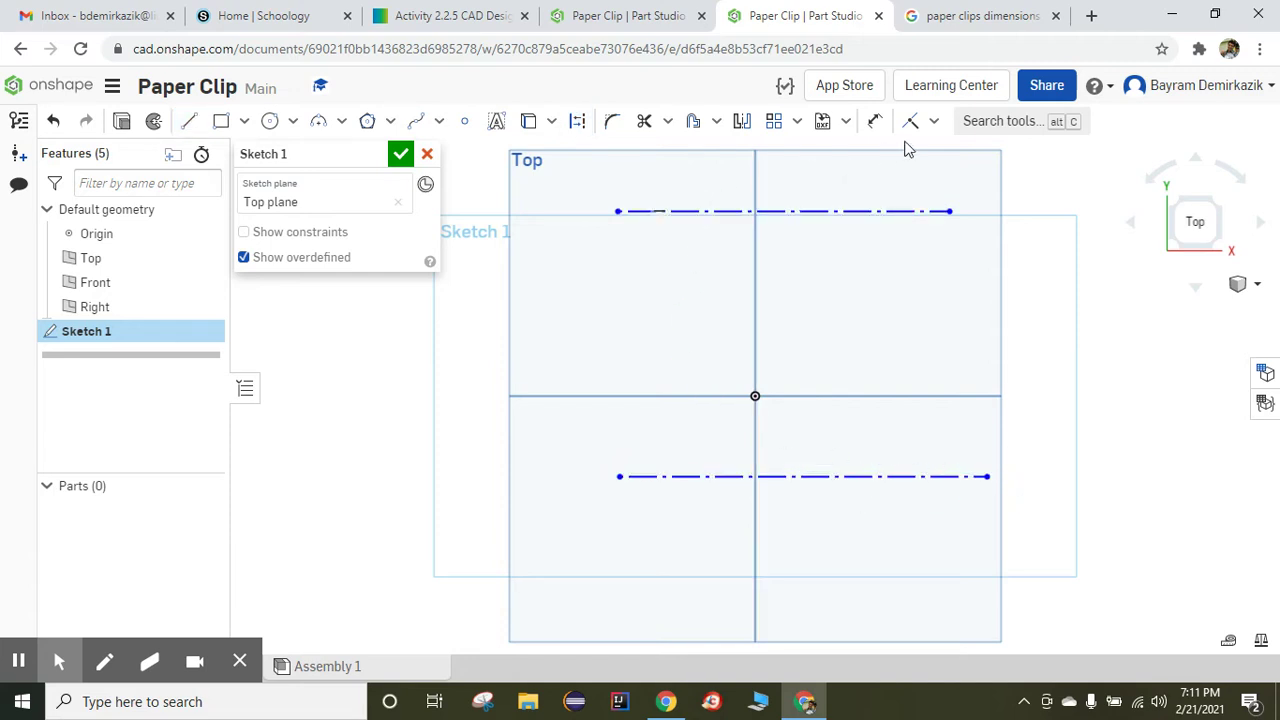
Step: Dimension the vertical distance between the two horizontal construction lines to 100 mm
click(874, 121)
key(d)
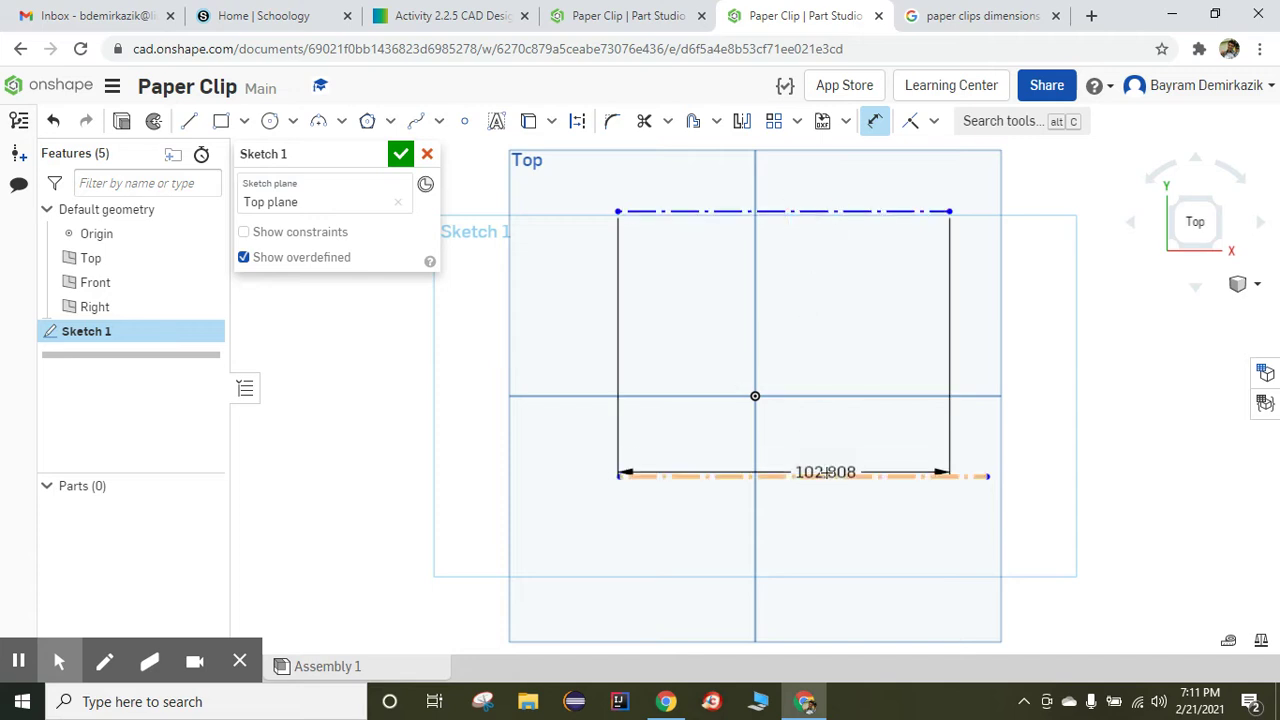
click(827, 475)
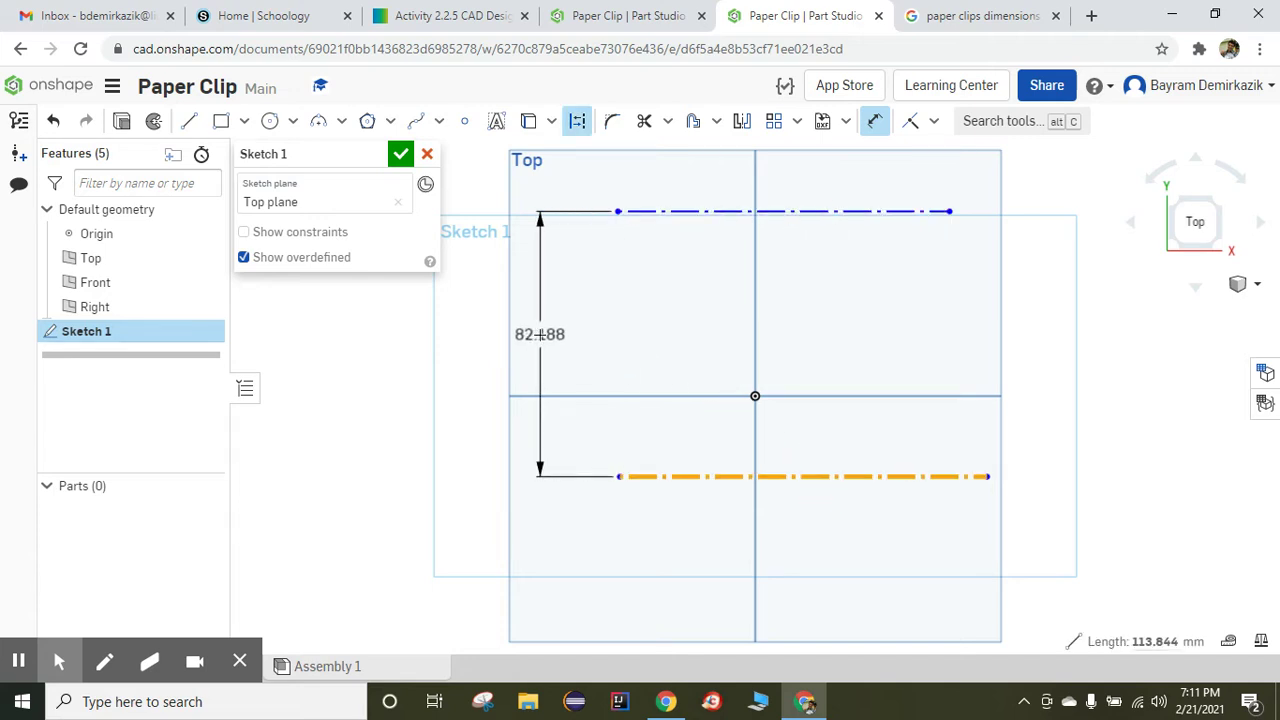
click(537, 336)
text(100)
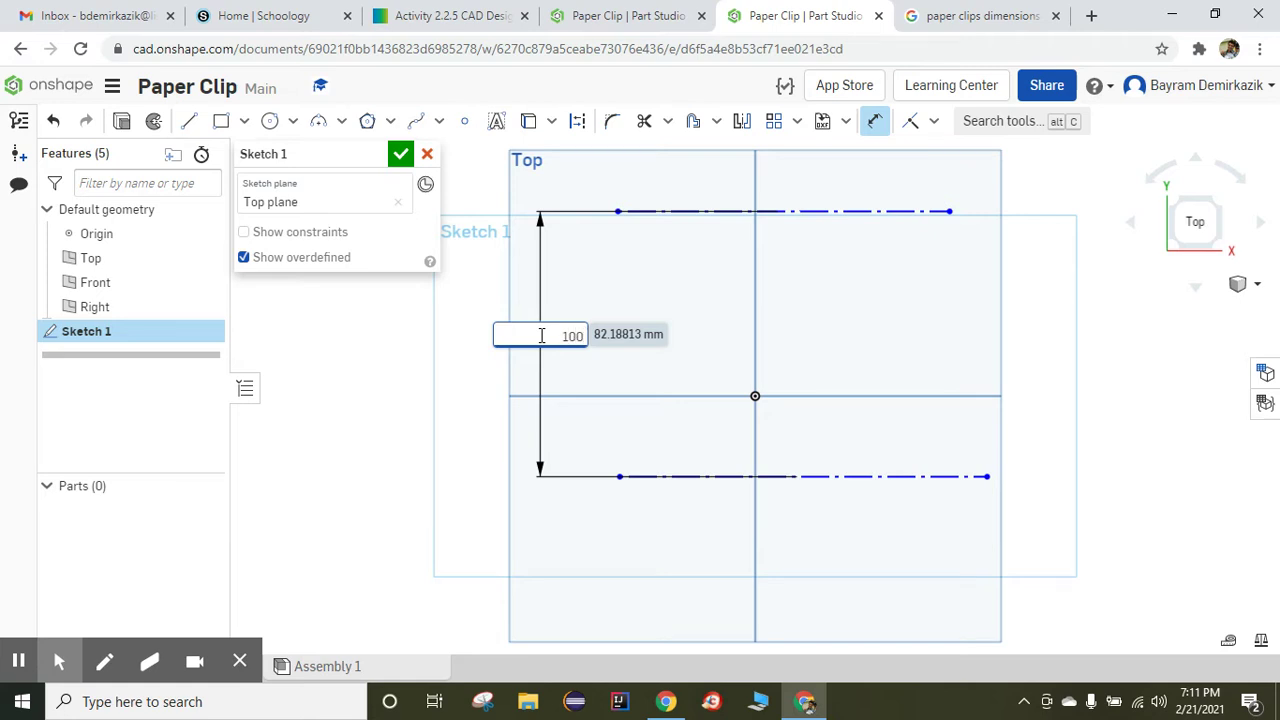
key(Return)
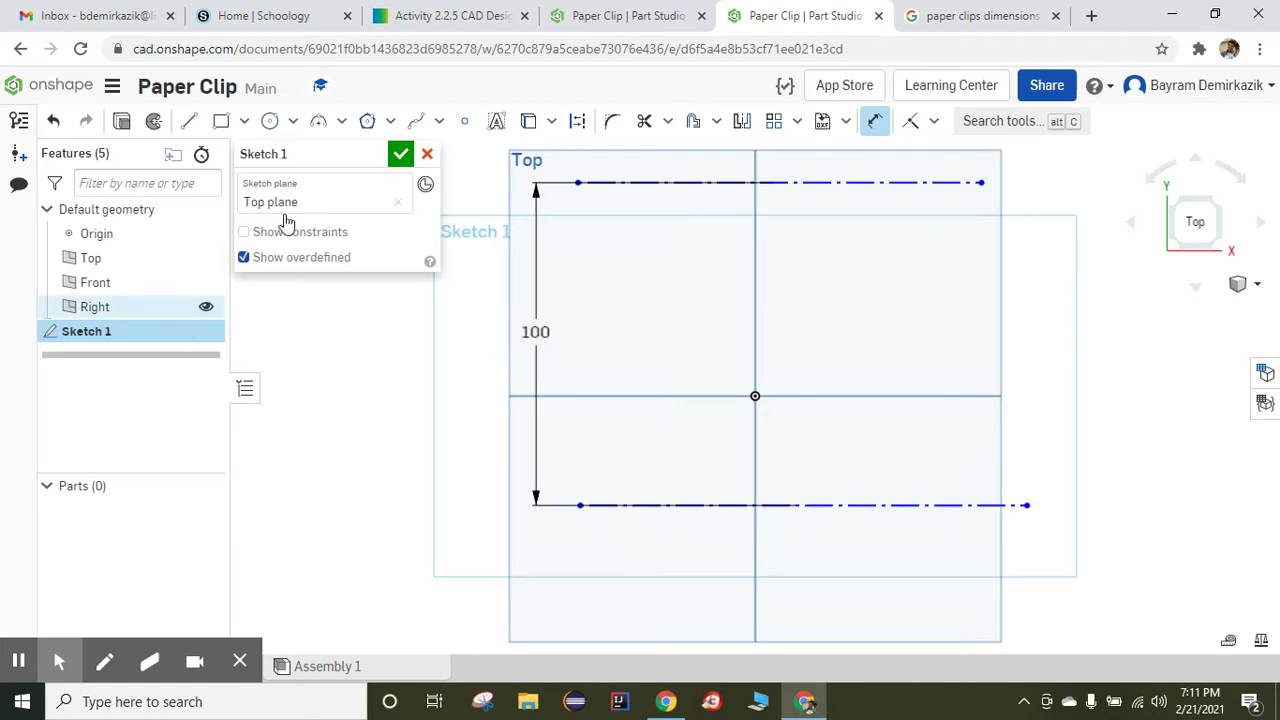
Step: Draw a solid vertical line about 32 mm long upward from the origin
click(189, 121)
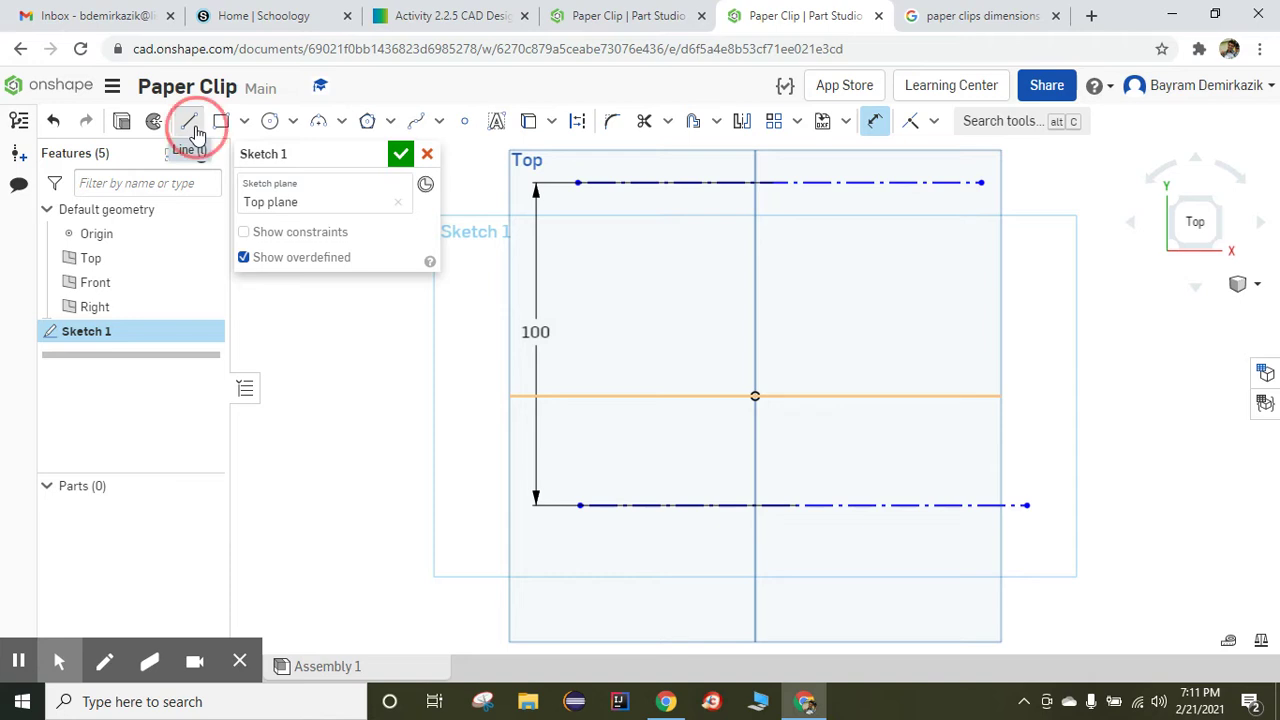
click(756, 397)
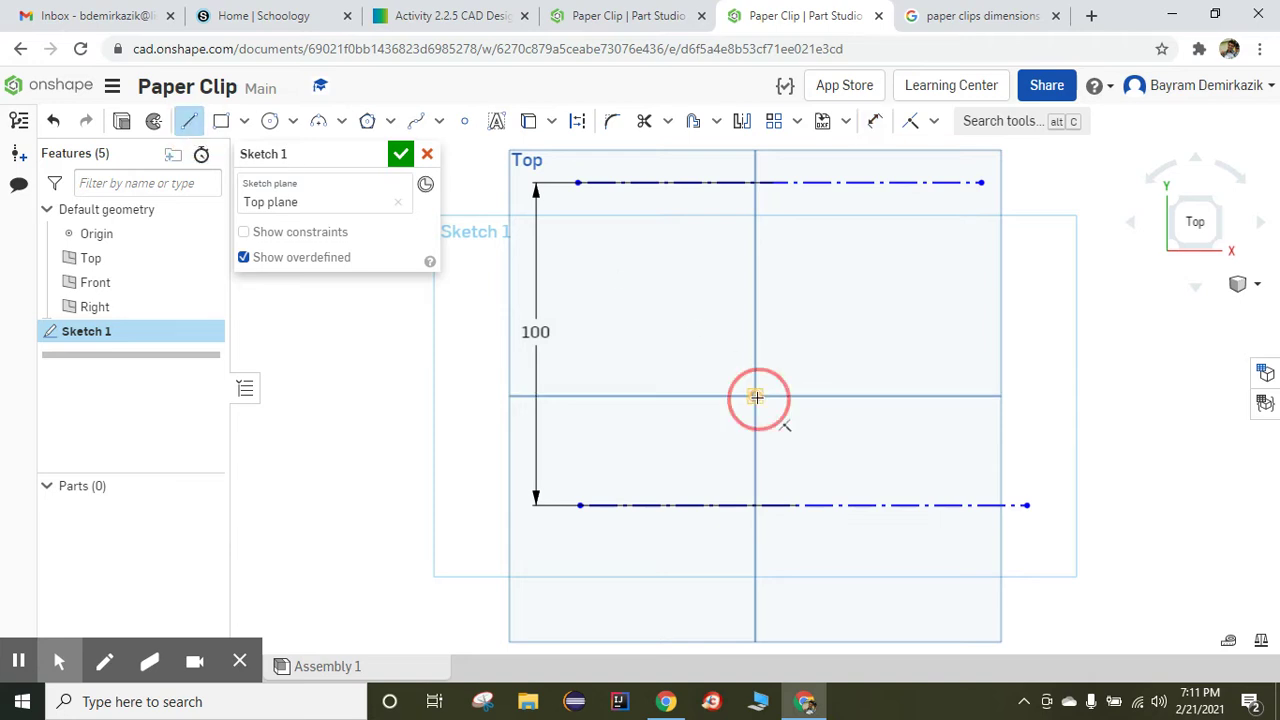
click(753, 293)
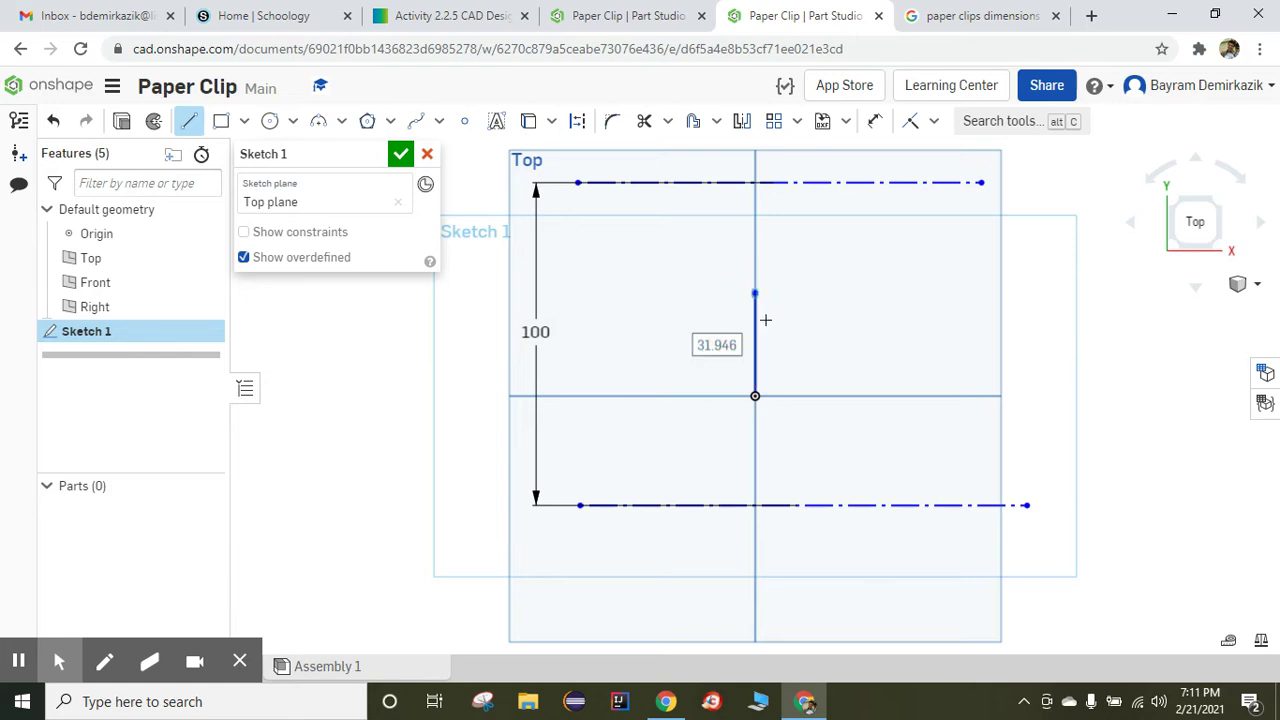
Step: Dimension the vertical line at the origin to a length of 25 mm
click(875, 123)
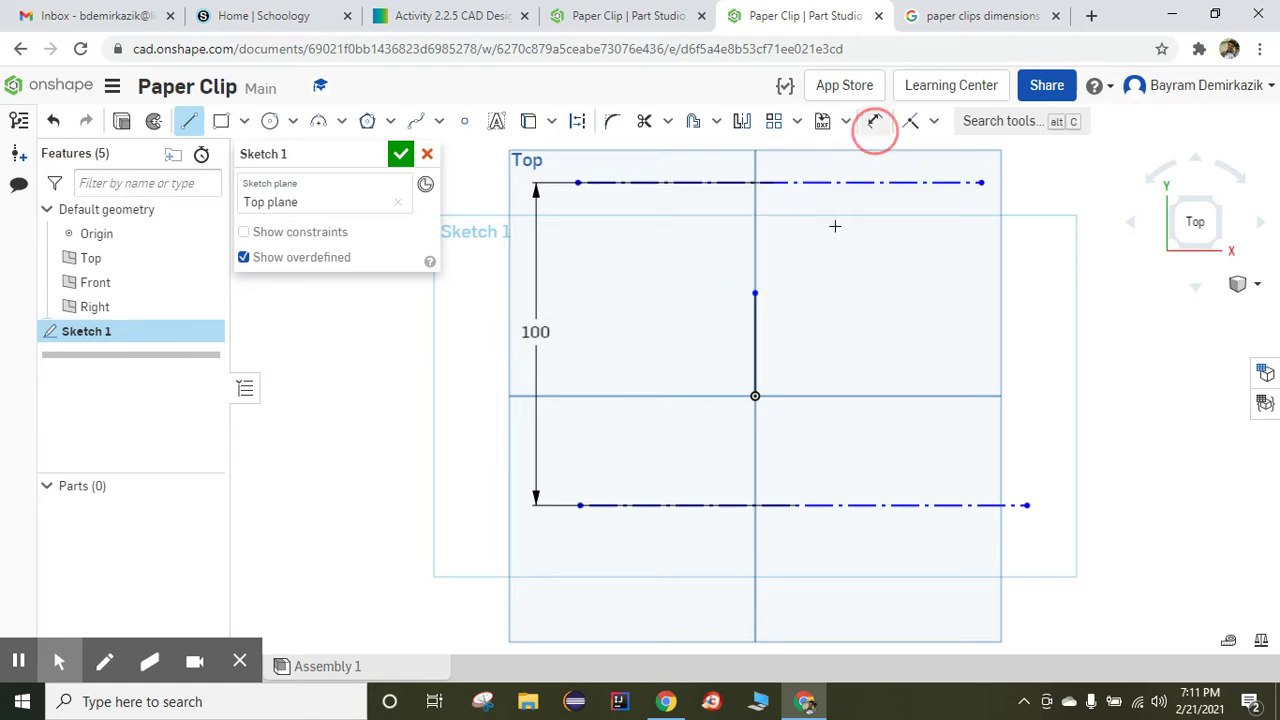
click(753, 328)
click(712, 330)
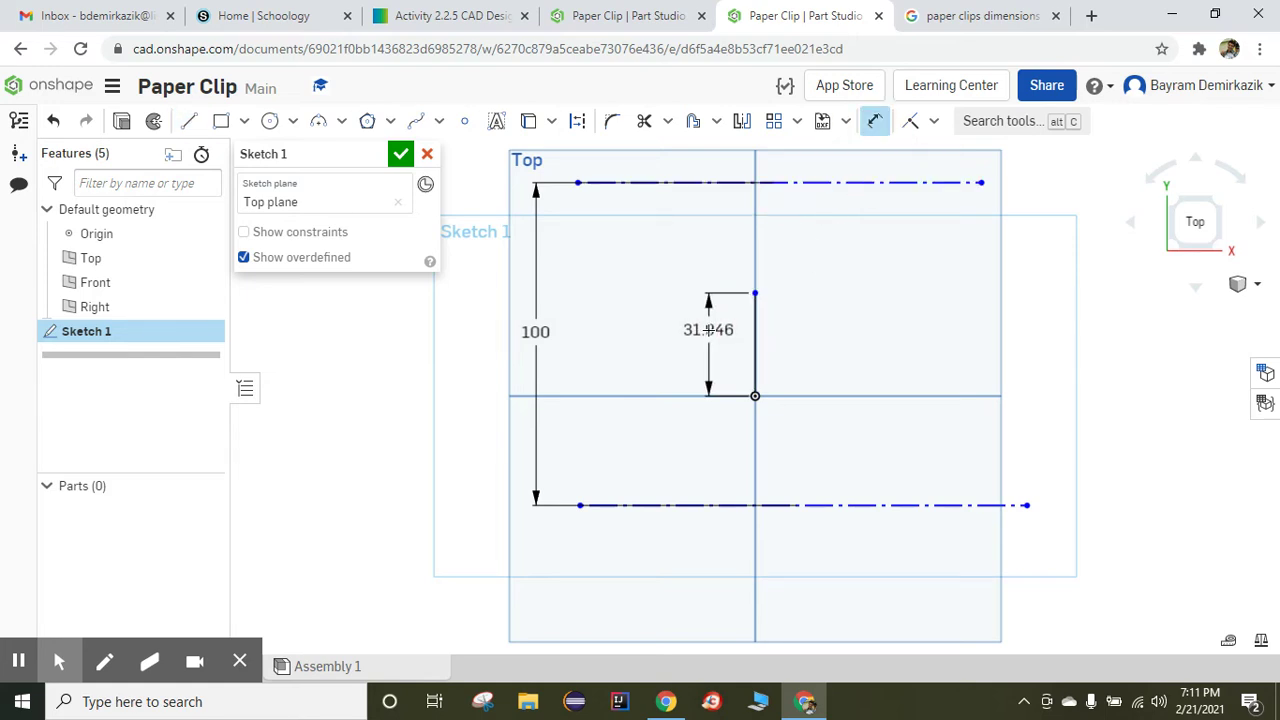
text(2)
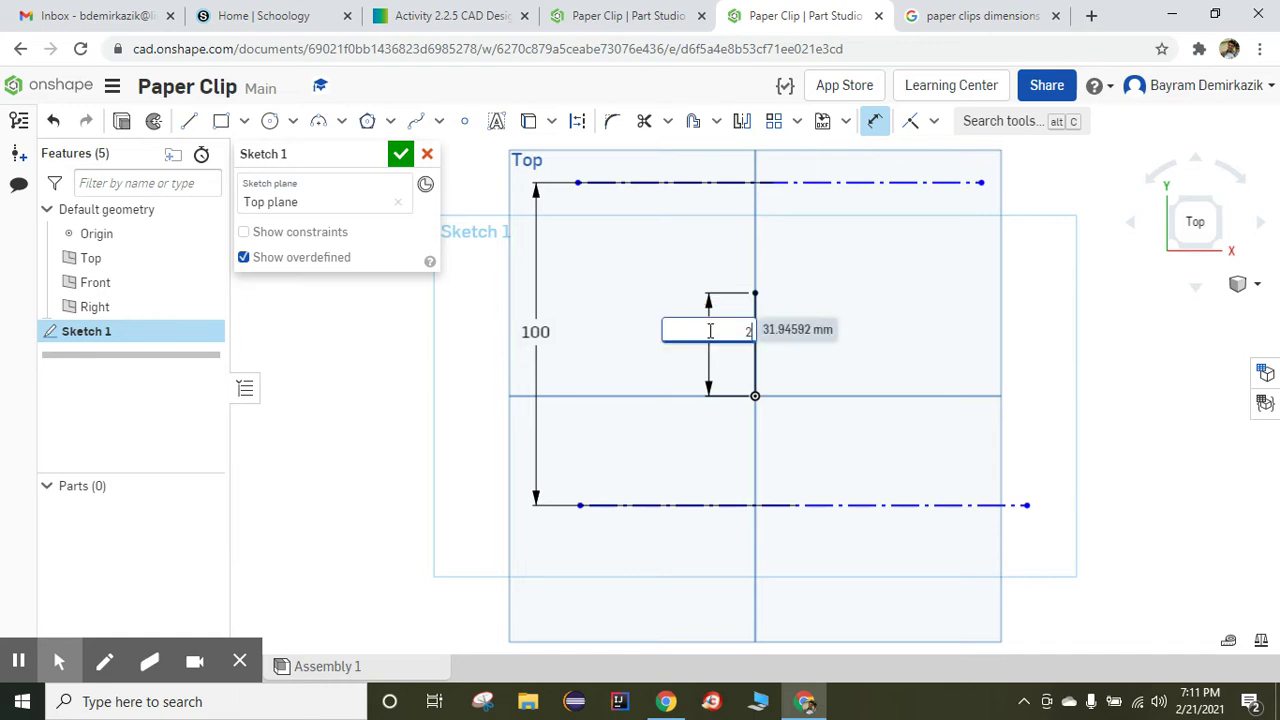
text(5)
key(Return)
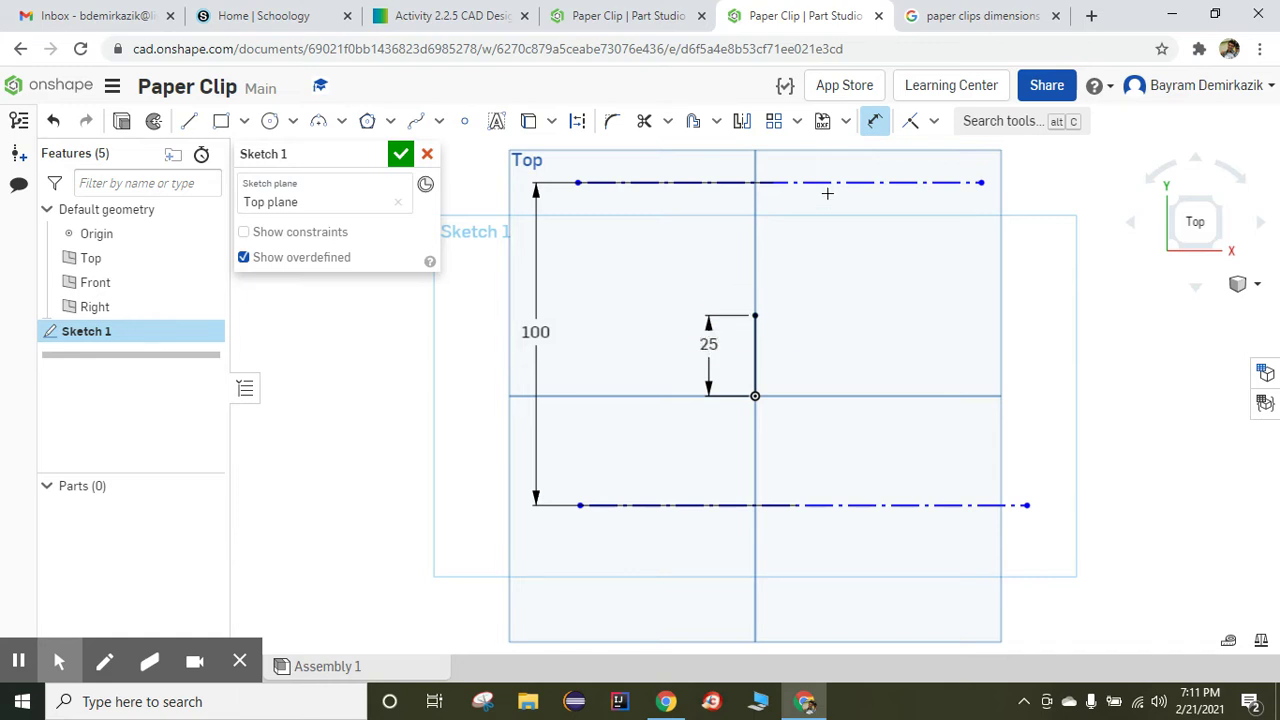
Step: Draw a tangent arc from the vertical line's upper end, curving over to an endpoint on the right
click(341, 121)
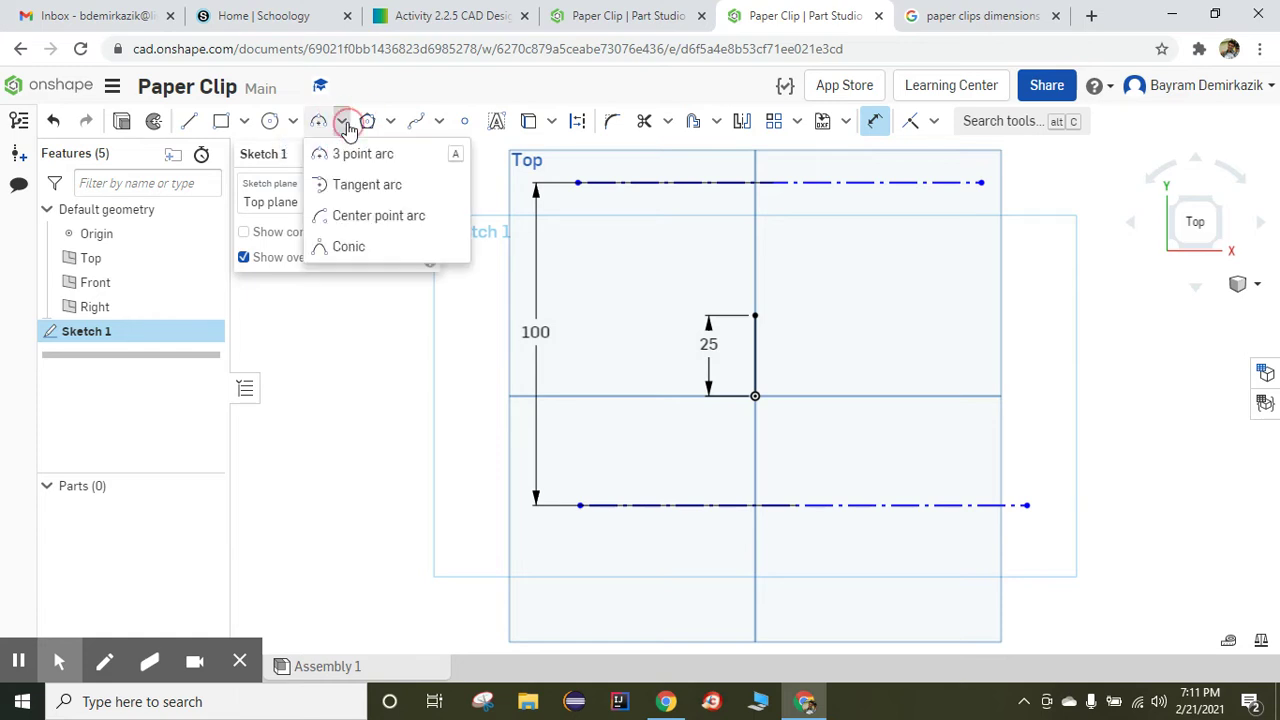
click(355, 190)
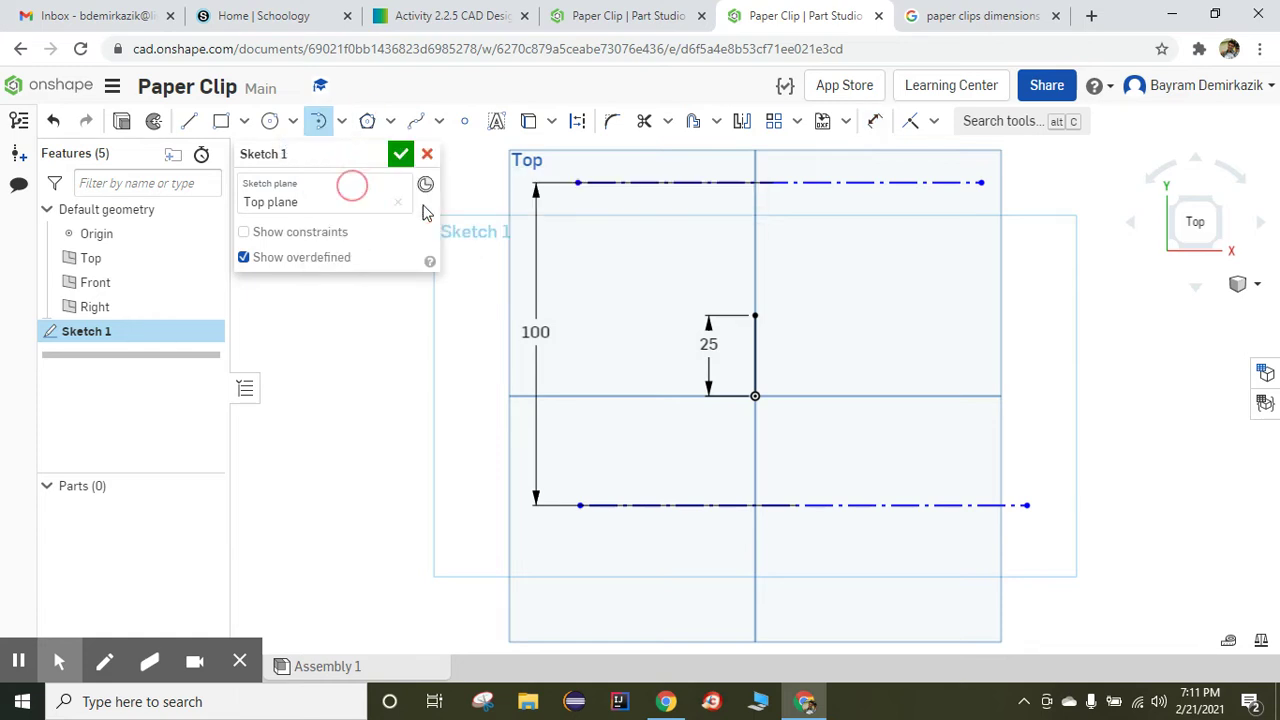
click(756, 316)
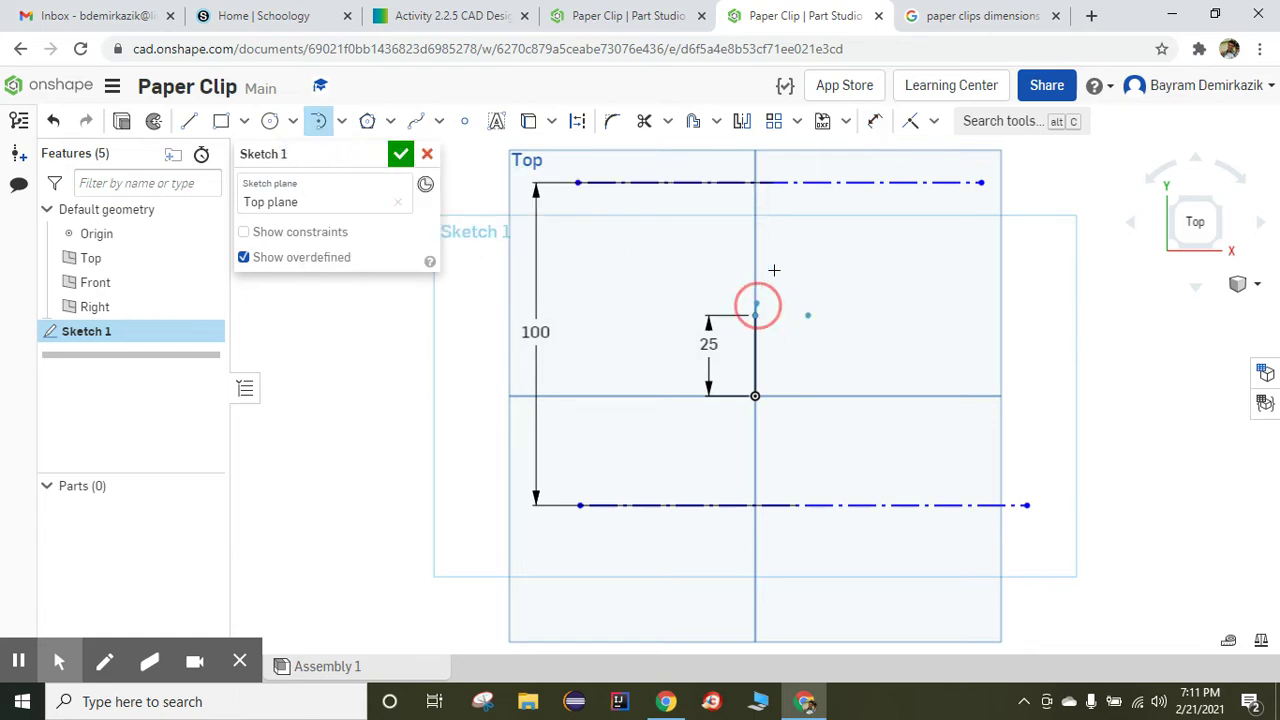
click(833, 306)
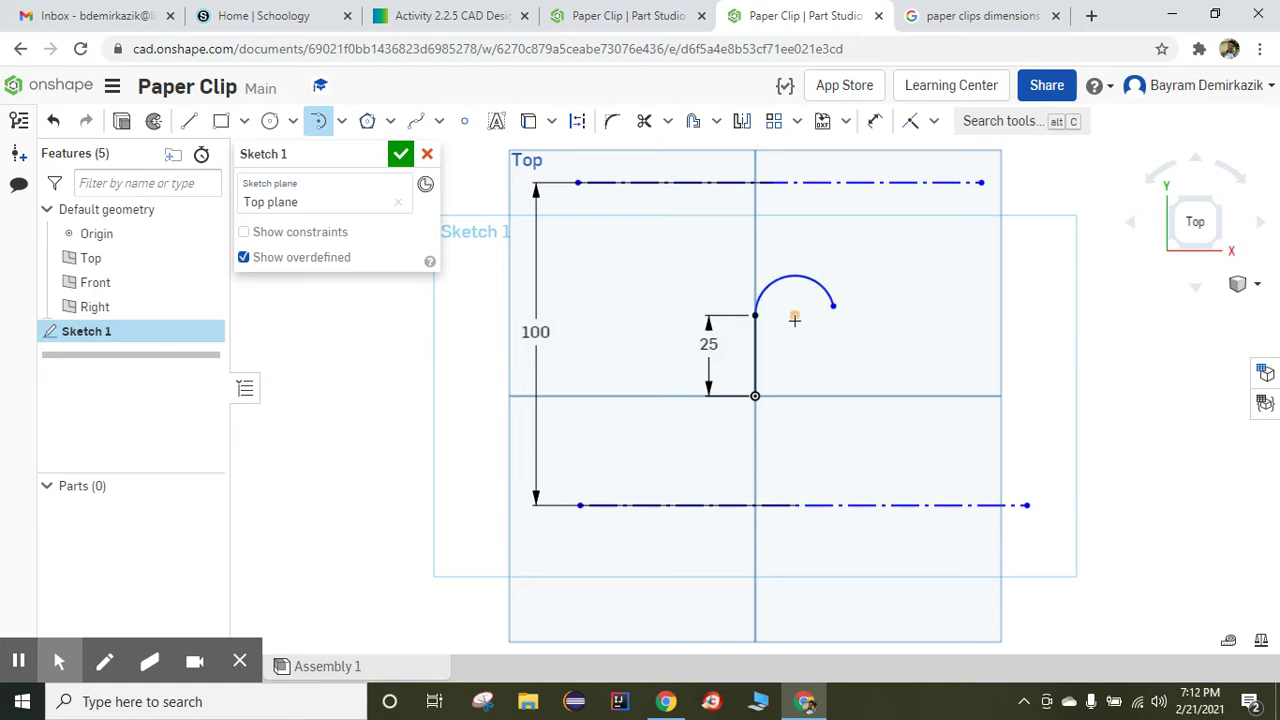
Step: Constrain the upper arc's free endpoint horizontal to the arc's center point
click(932, 124)
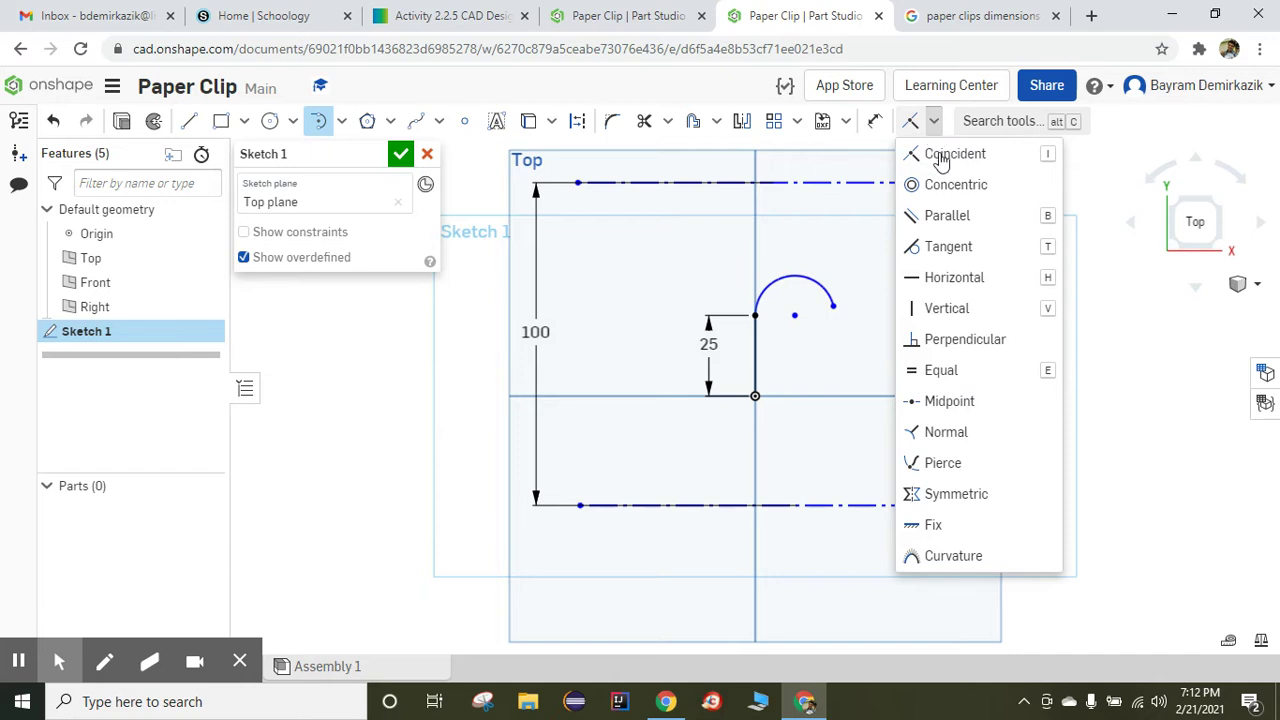
click(950, 277)
click(832, 307)
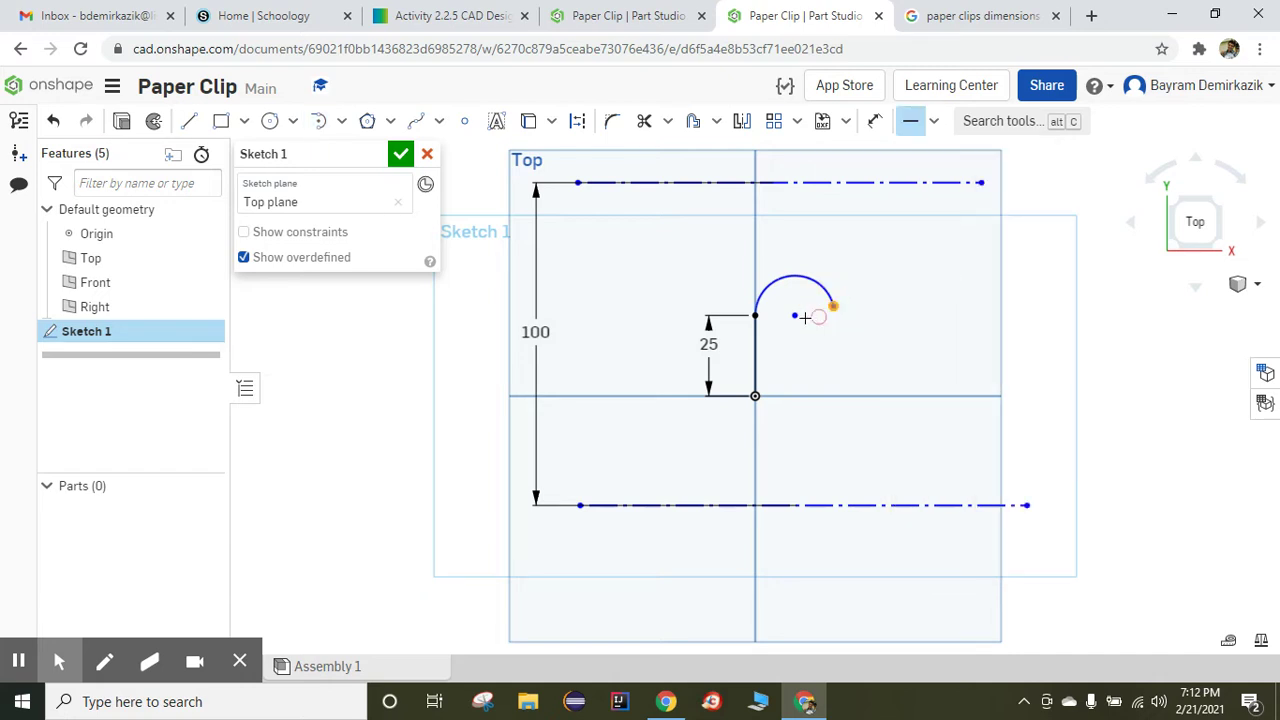
click(794, 315)
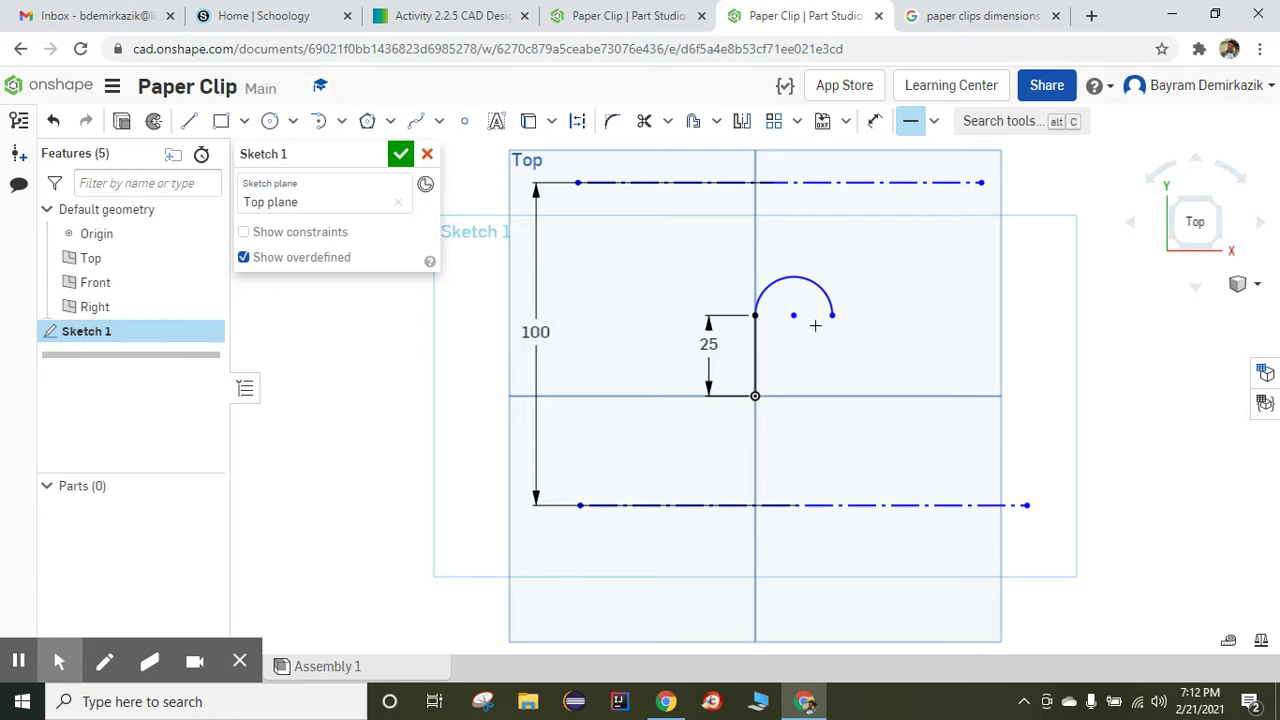
Step: Dimension the upper arc's radius to 12.3 mm
click(875, 121)
click(828, 284)
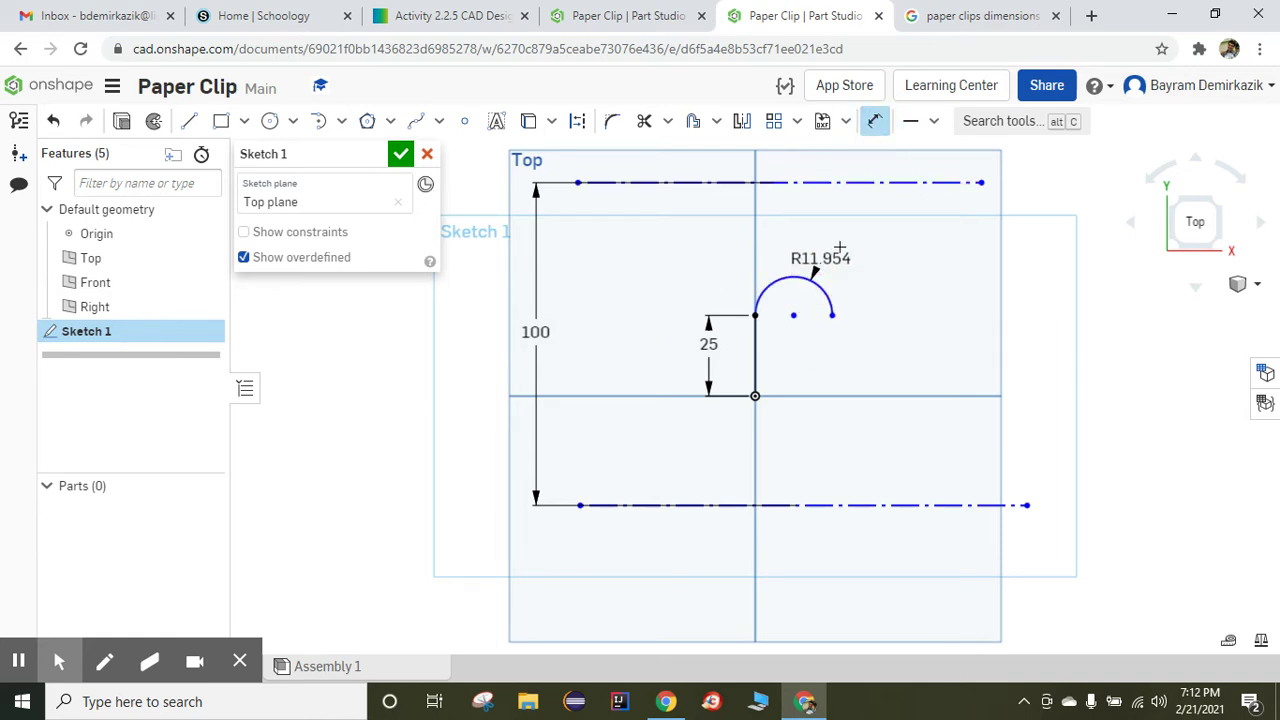
click(851, 240)
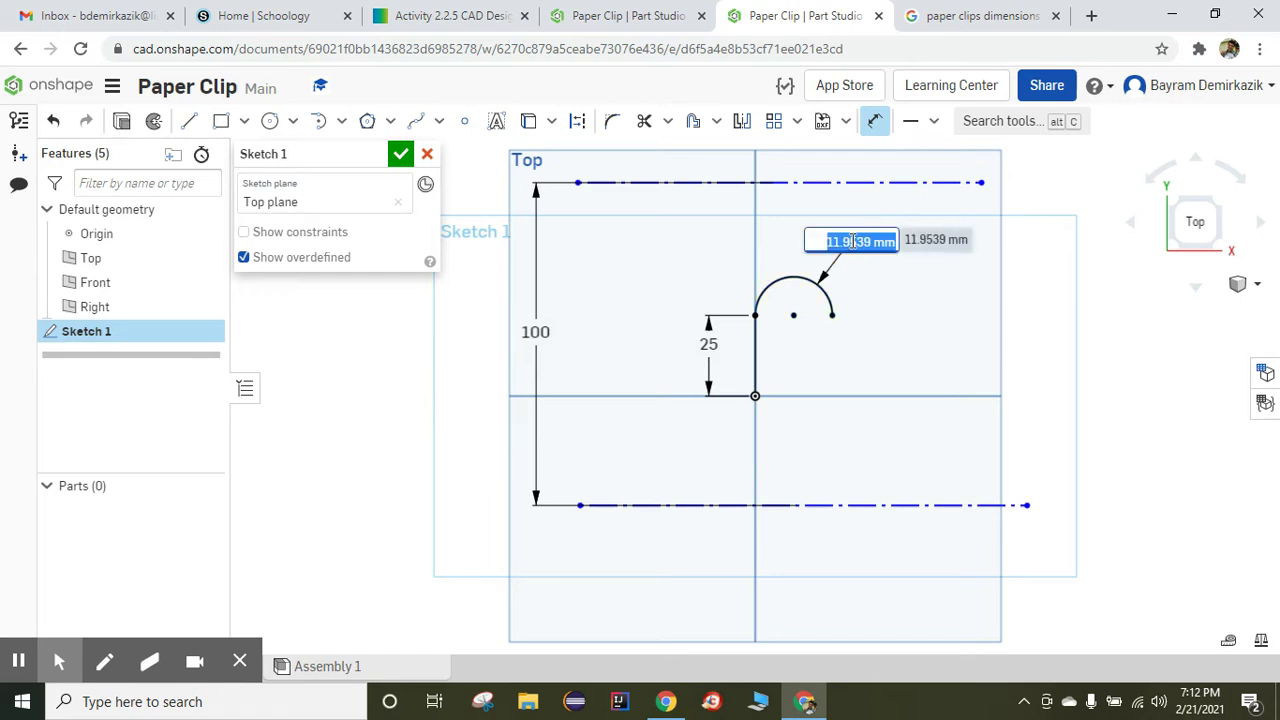
text(1)
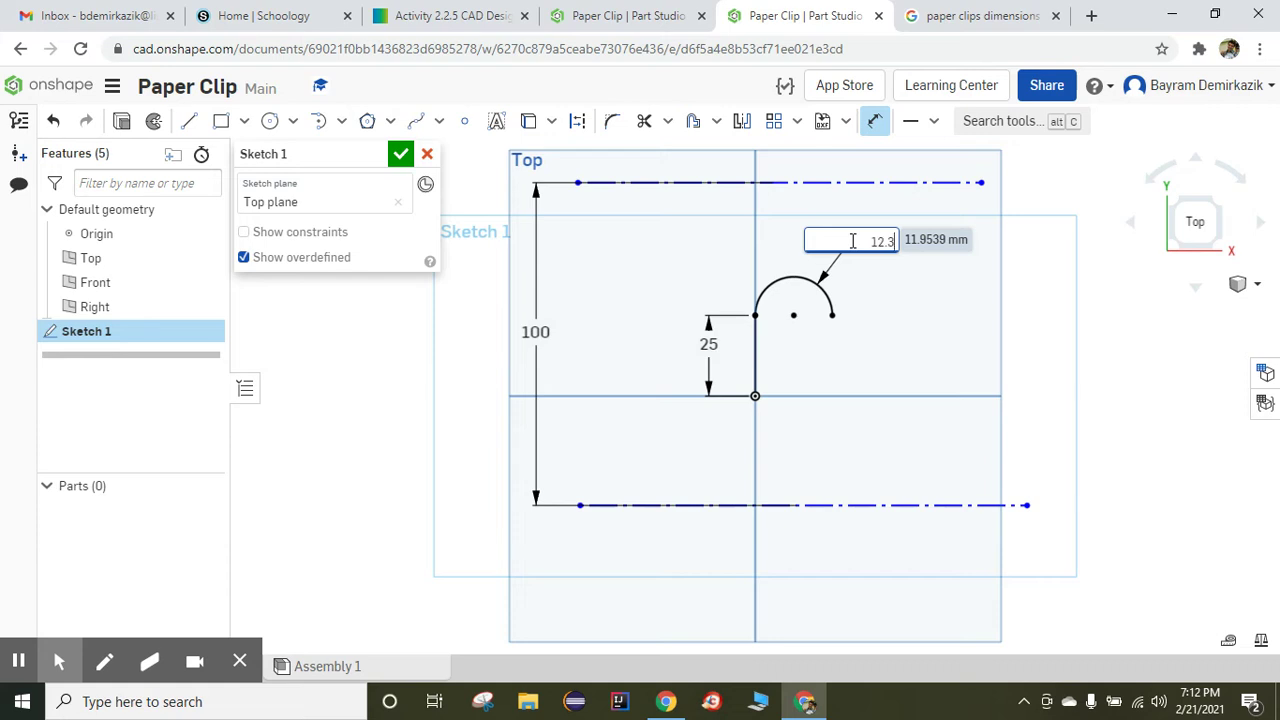
text(2.3)
key(Return)
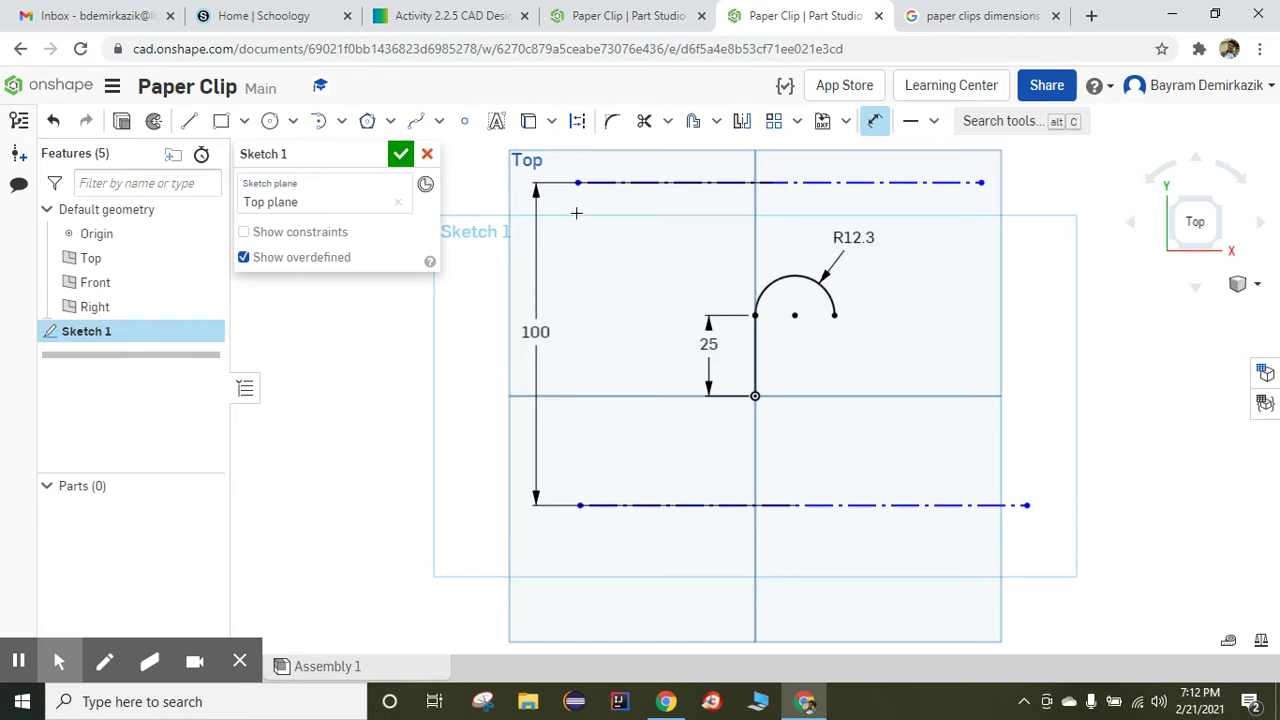
Step: Draw a vertical line about 35 mm long downward from the upper arc's free endpoint
click(189, 121)
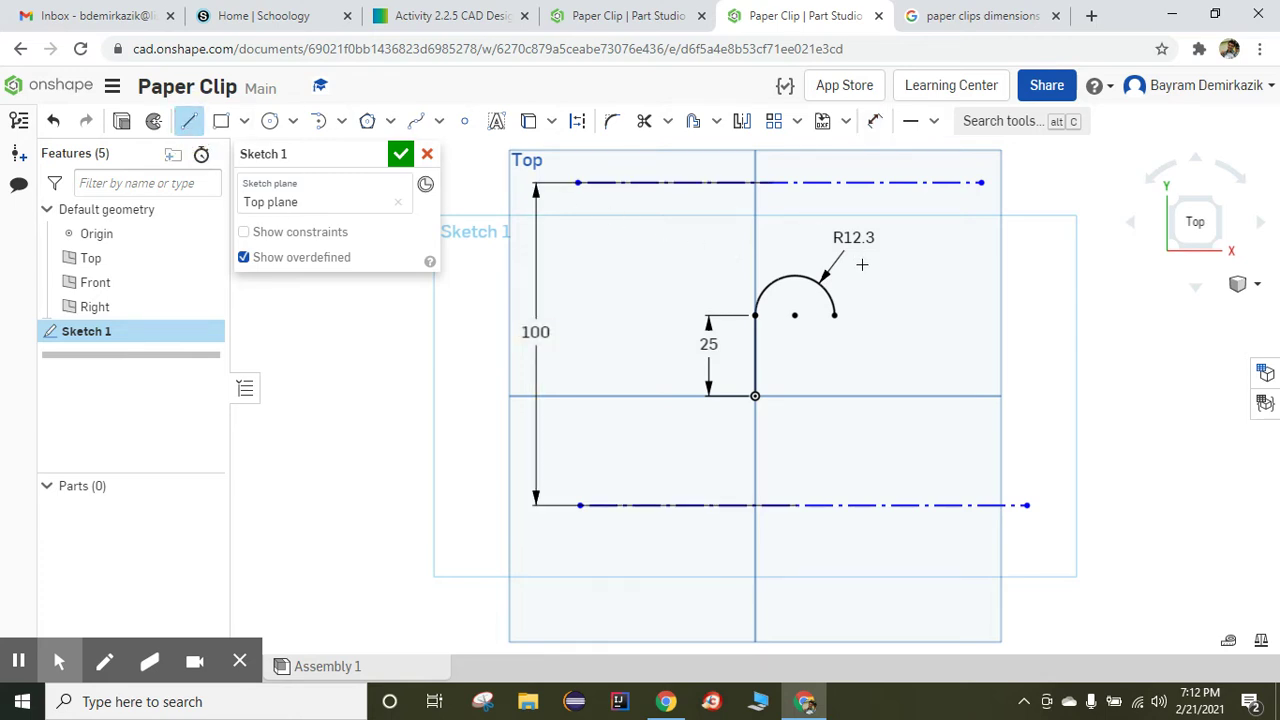
click(834, 315)
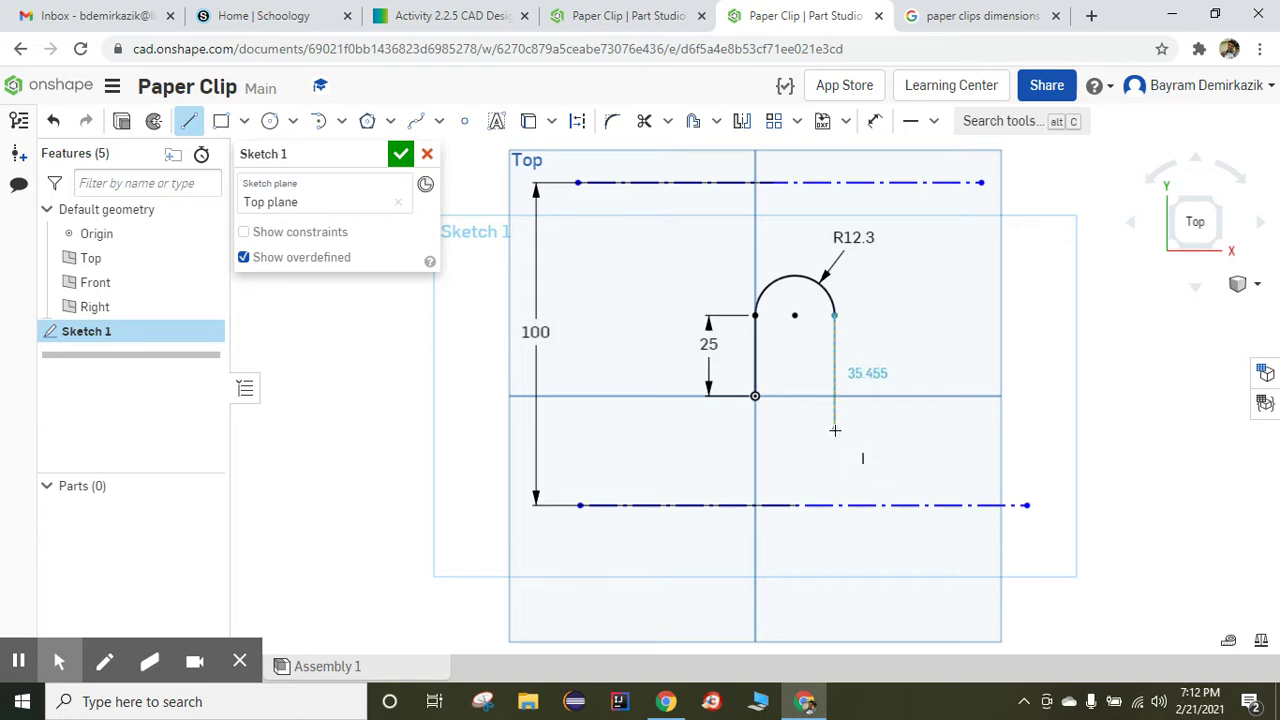
click(835, 430)
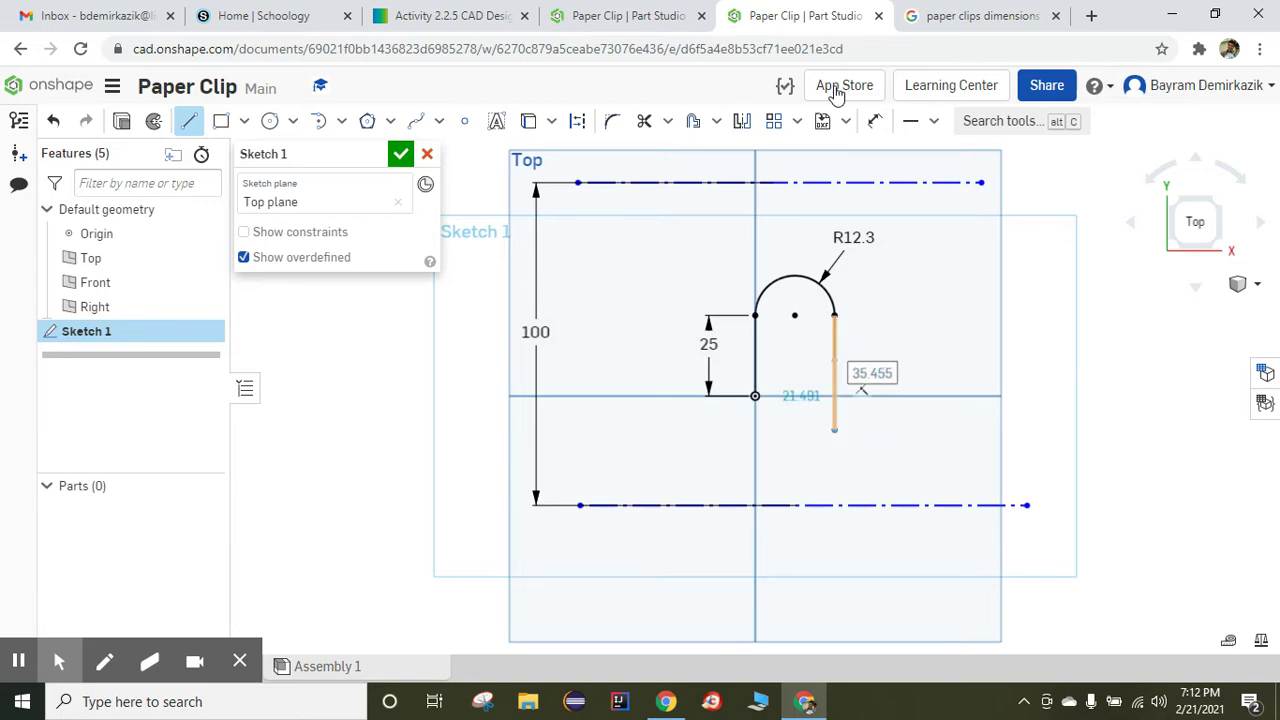
Step: Dimension the vertical line below the arc's free endpoint to a length of 50 mm
click(876, 122)
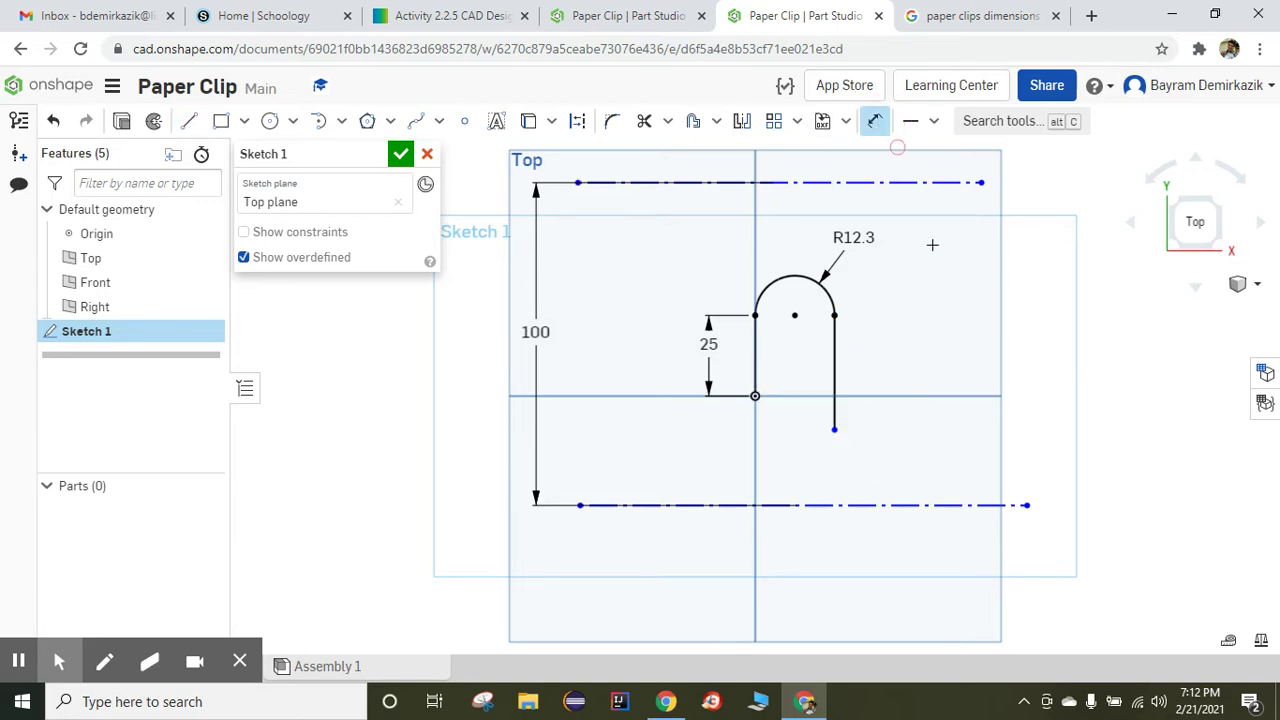
click(835, 373)
click(886, 368)
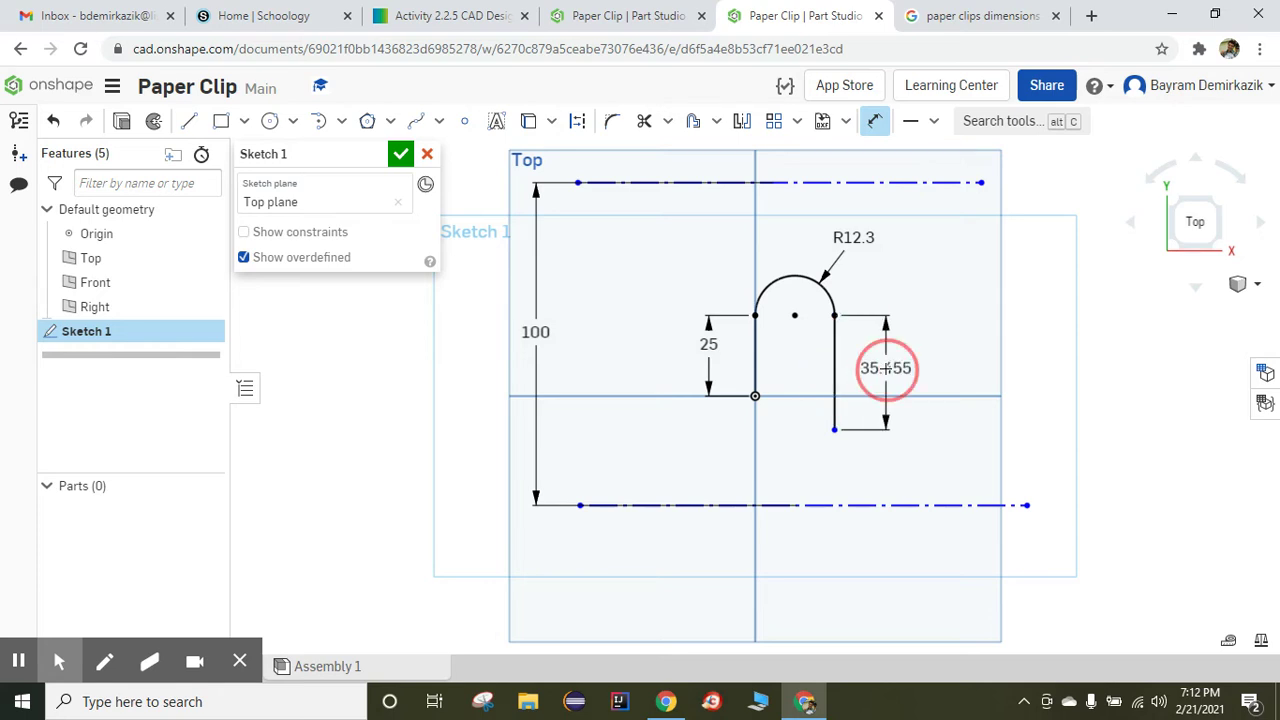
text(50)
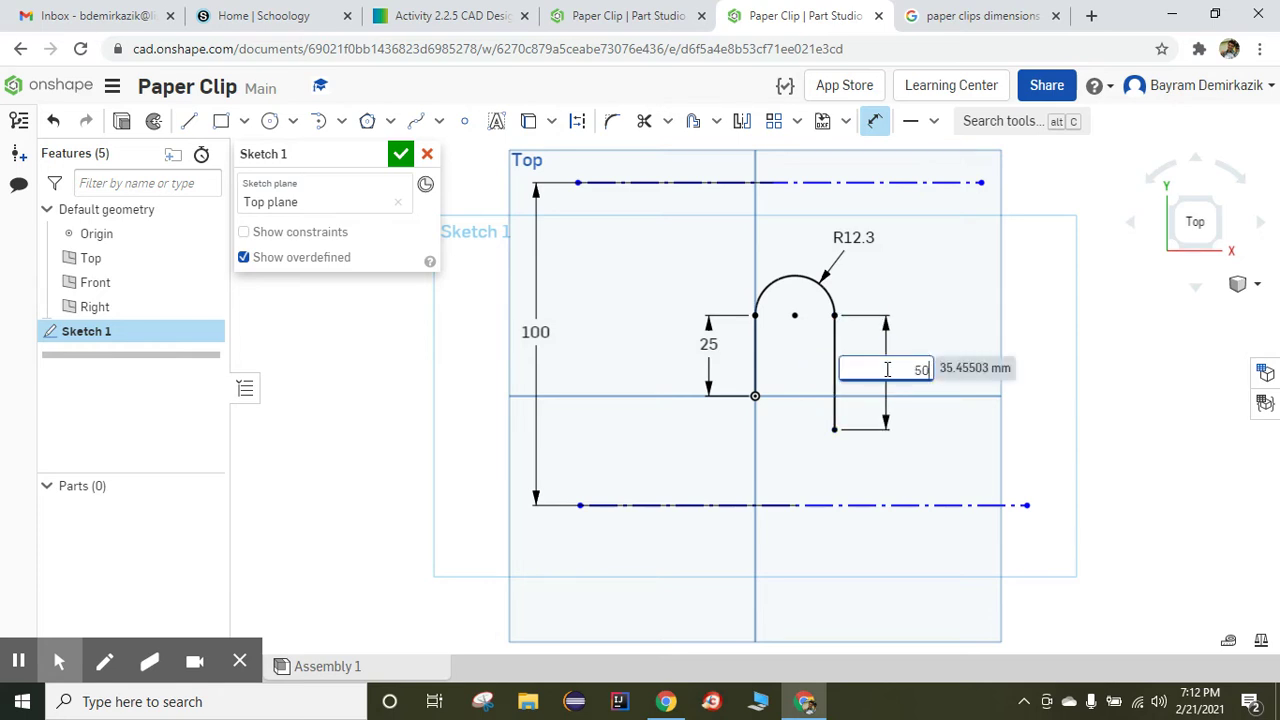
key(Escape)
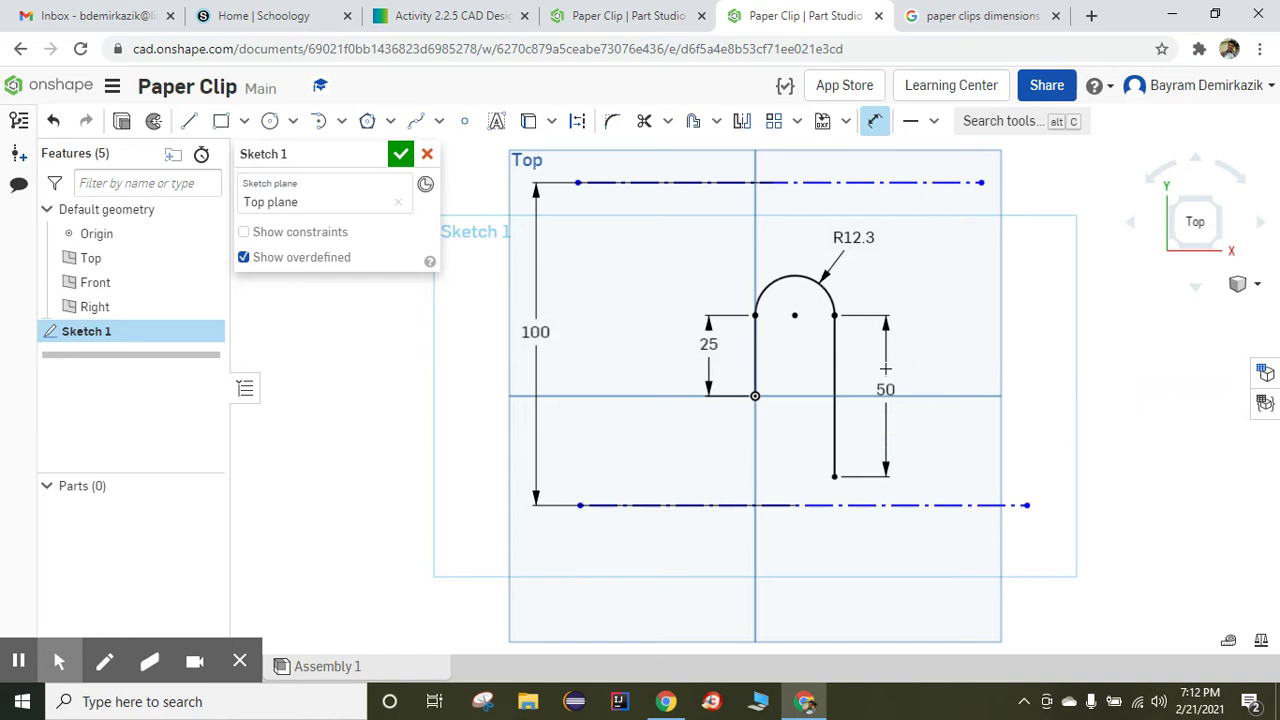
Step: Draw a tangent arc of about 18 mm radius from the 50 mm line's lower end and constrain its free endpoint horizontal to its center
click(320, 125)
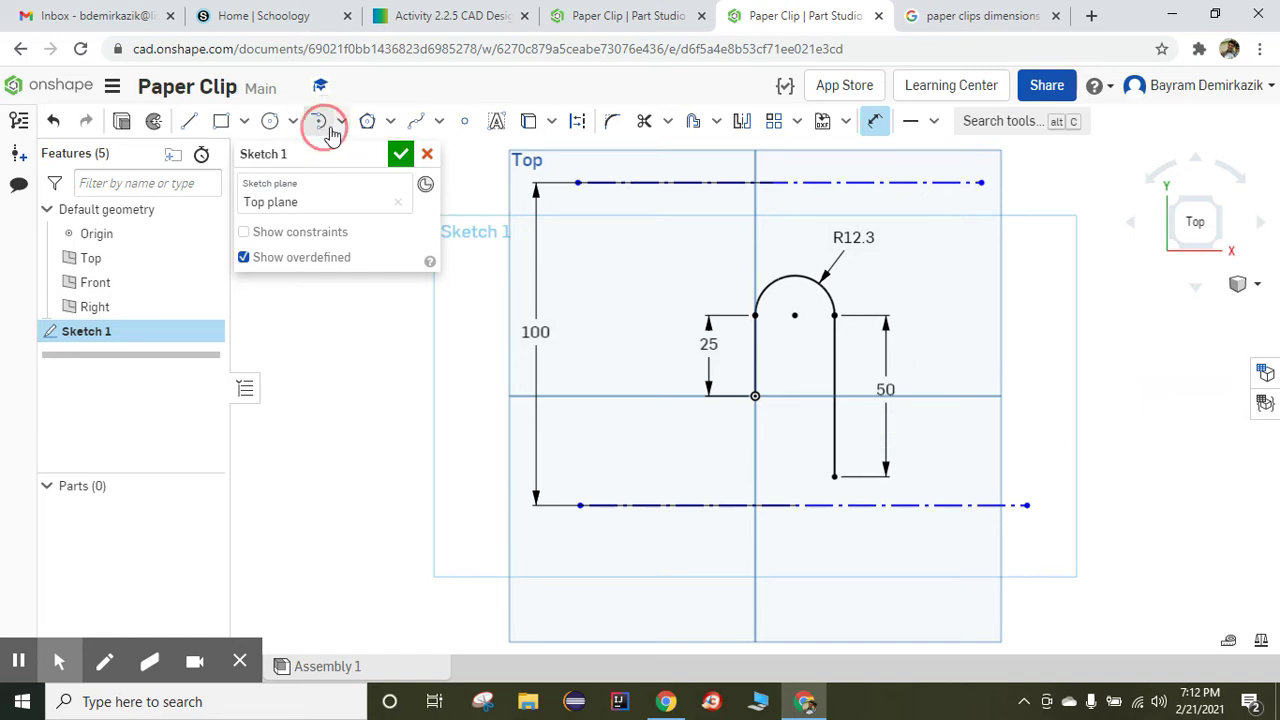
click(834, 477)
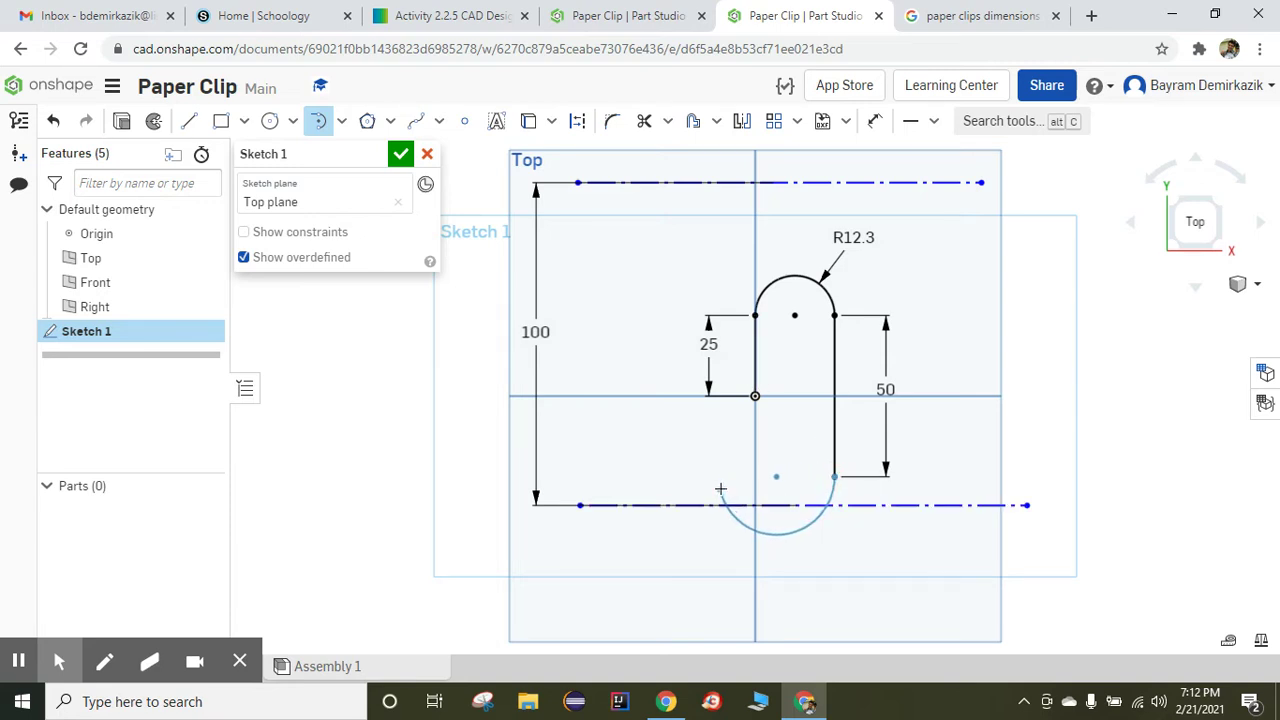
click(721, 493)
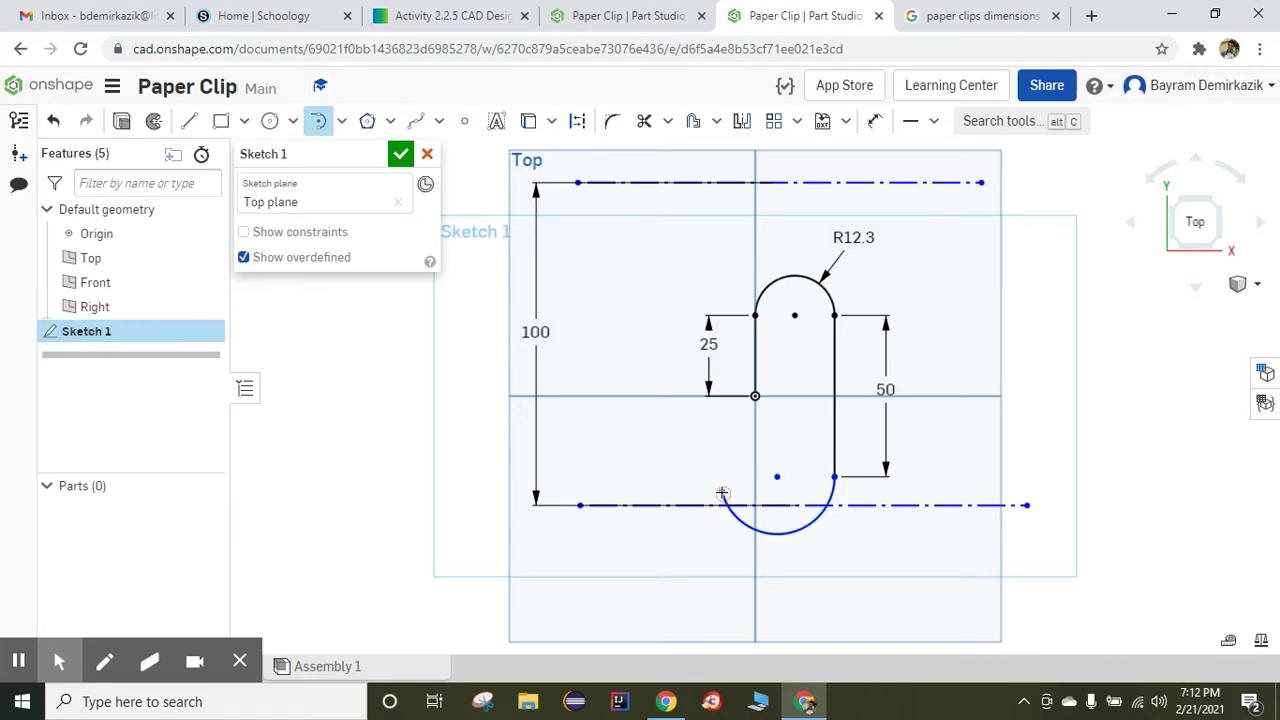
click(910, 120)
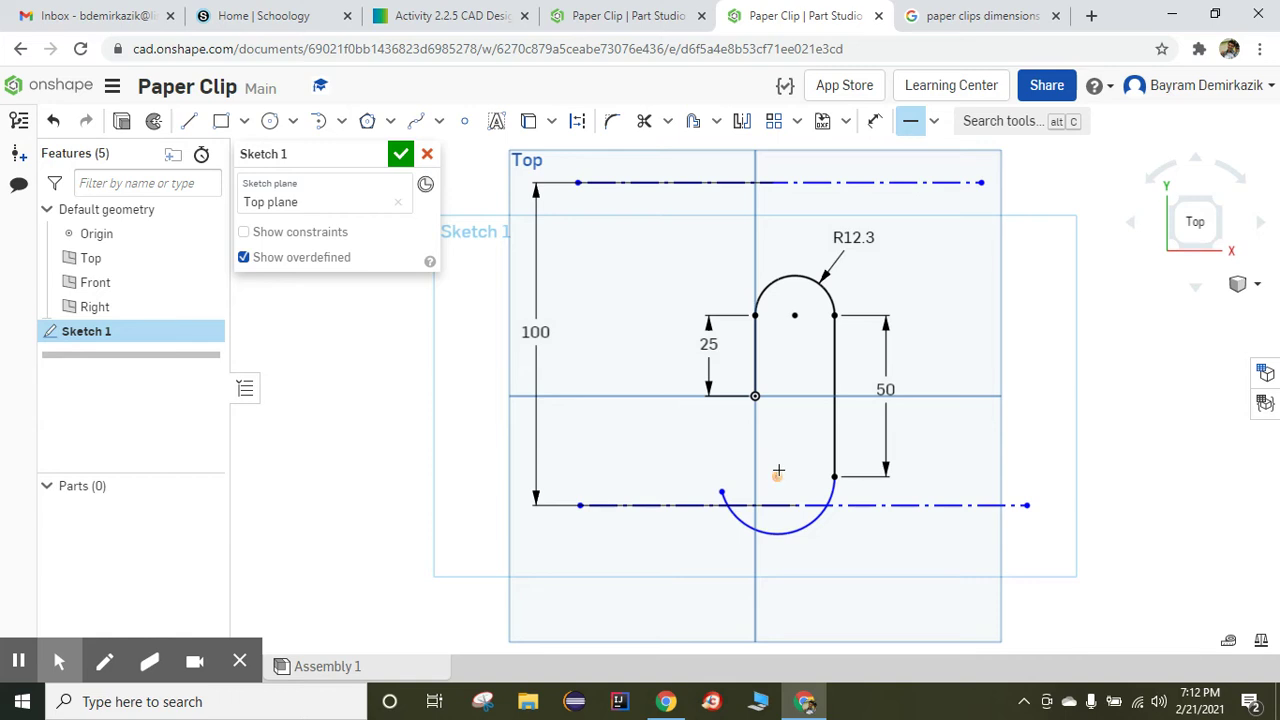
key(d)
key(Escape)
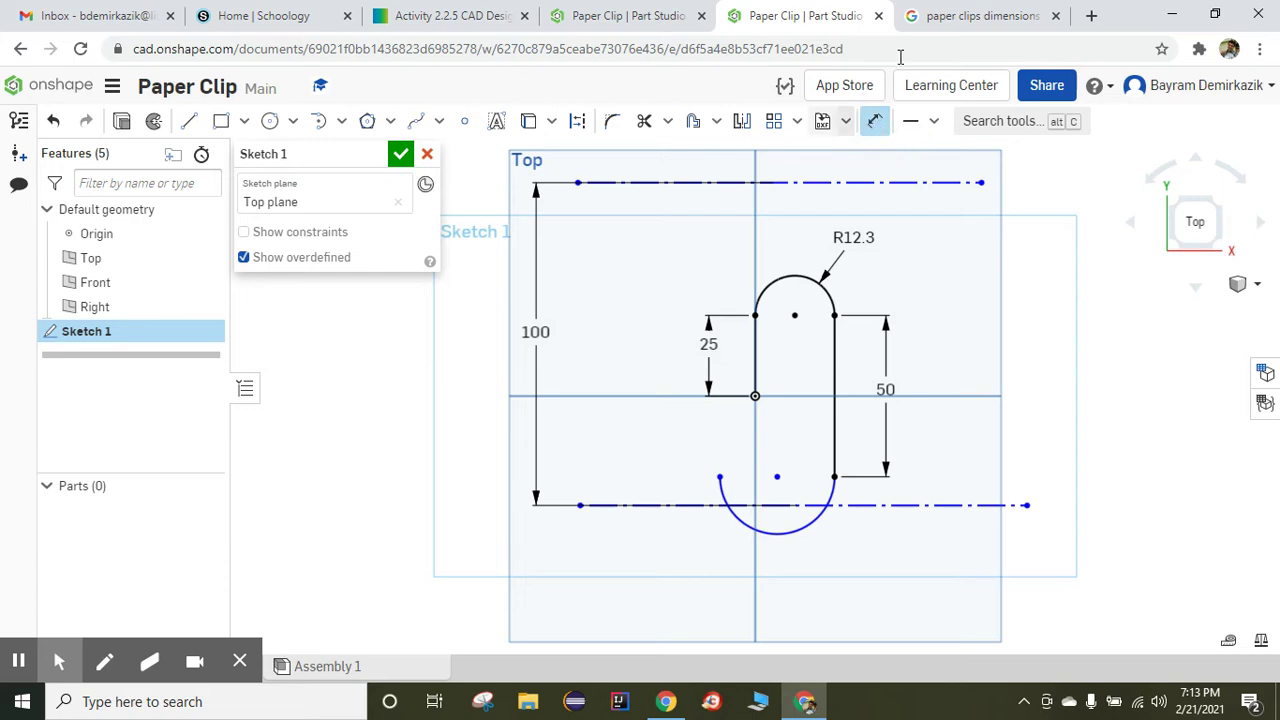
Step: Check the clip width on the paper clips dimensions reference image in the browser and dimension the lower arc's radius to 13.5 mm
click(955, 15)
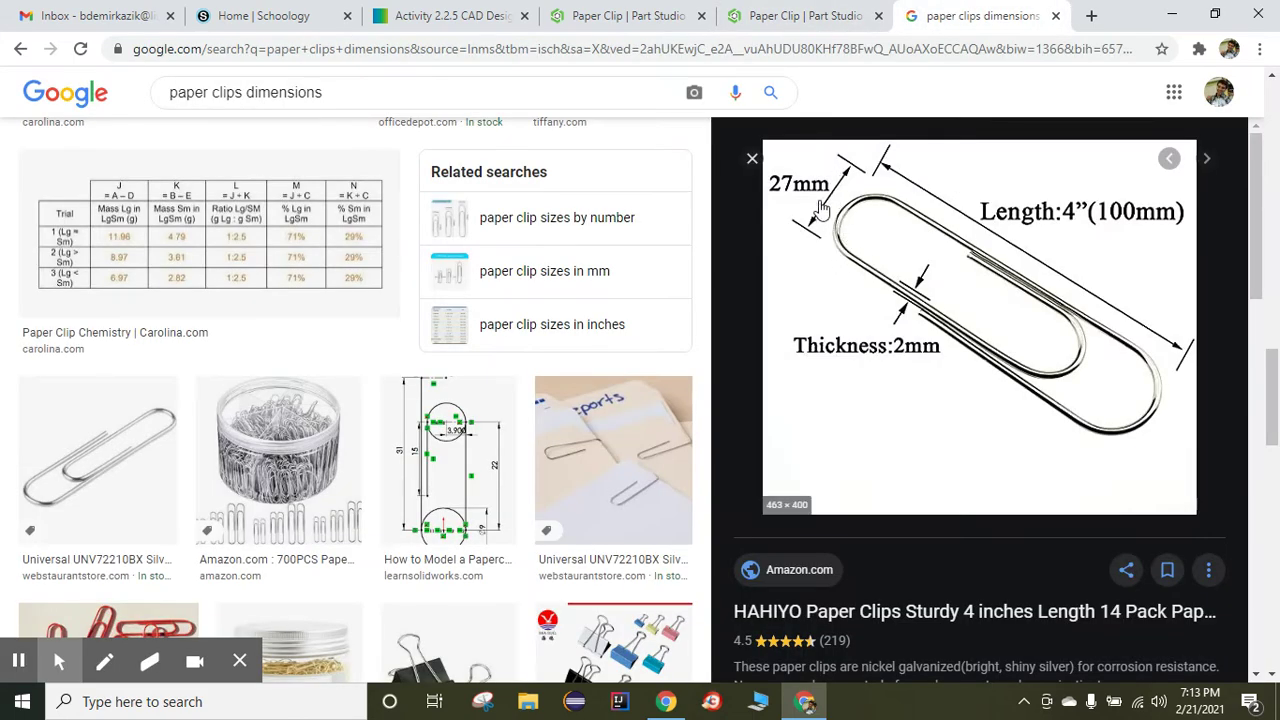
click(790, 15)
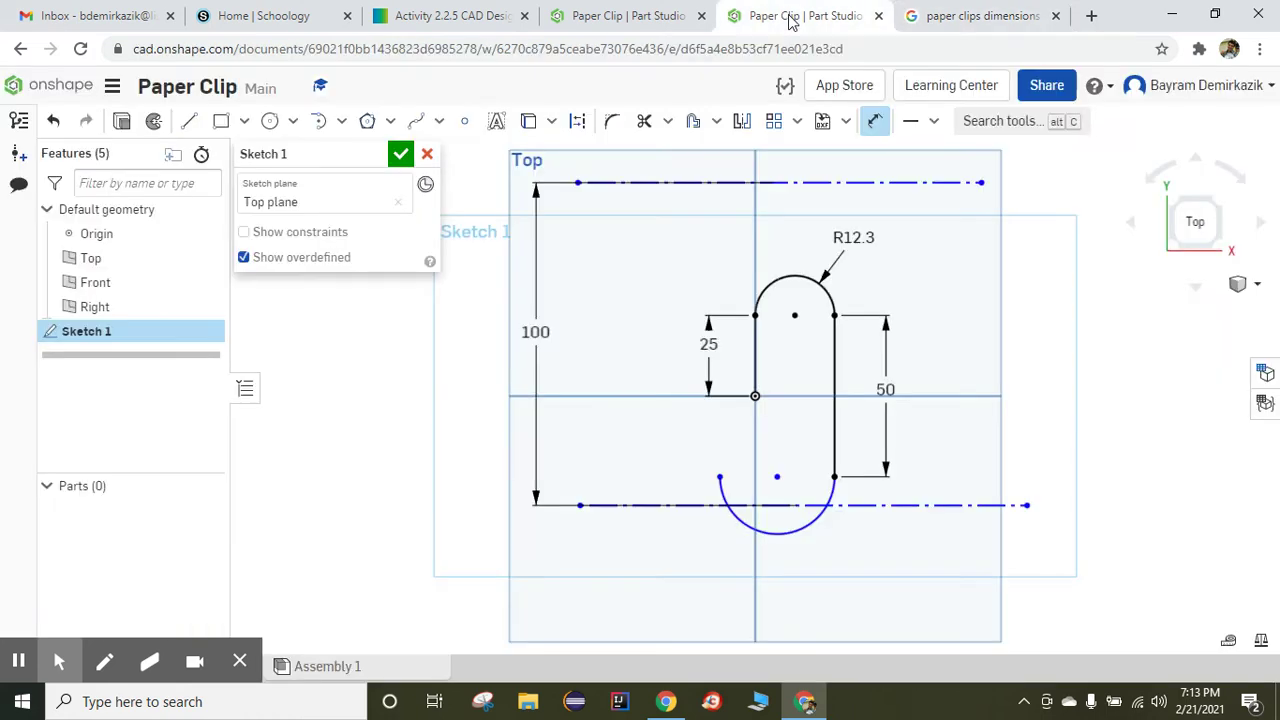
click(792, 528)
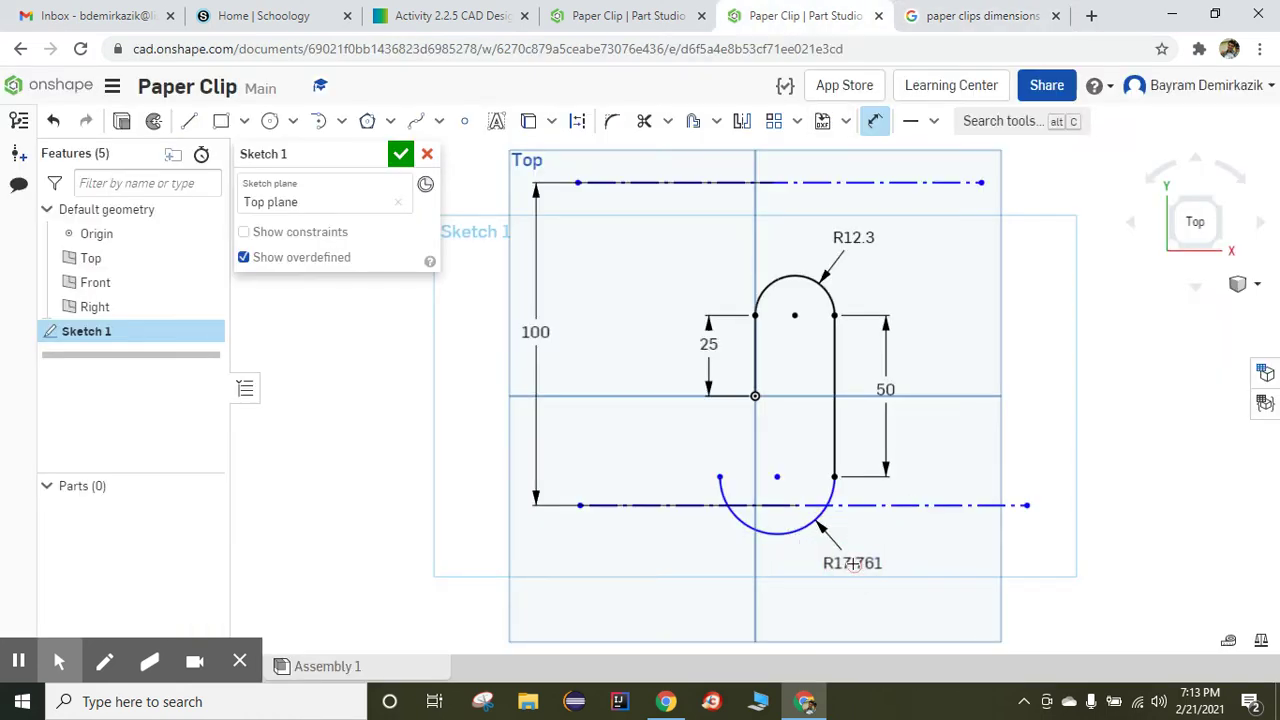
click(852, 563)
text(13.5)
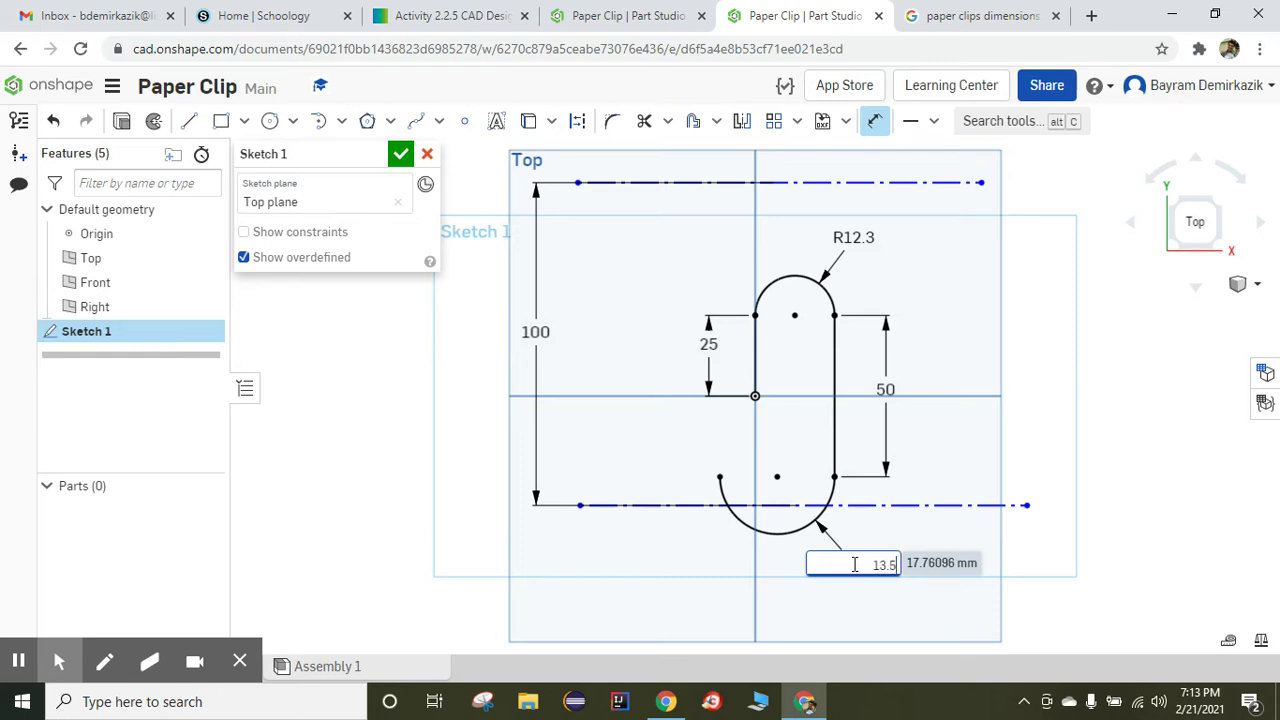
key(Return)
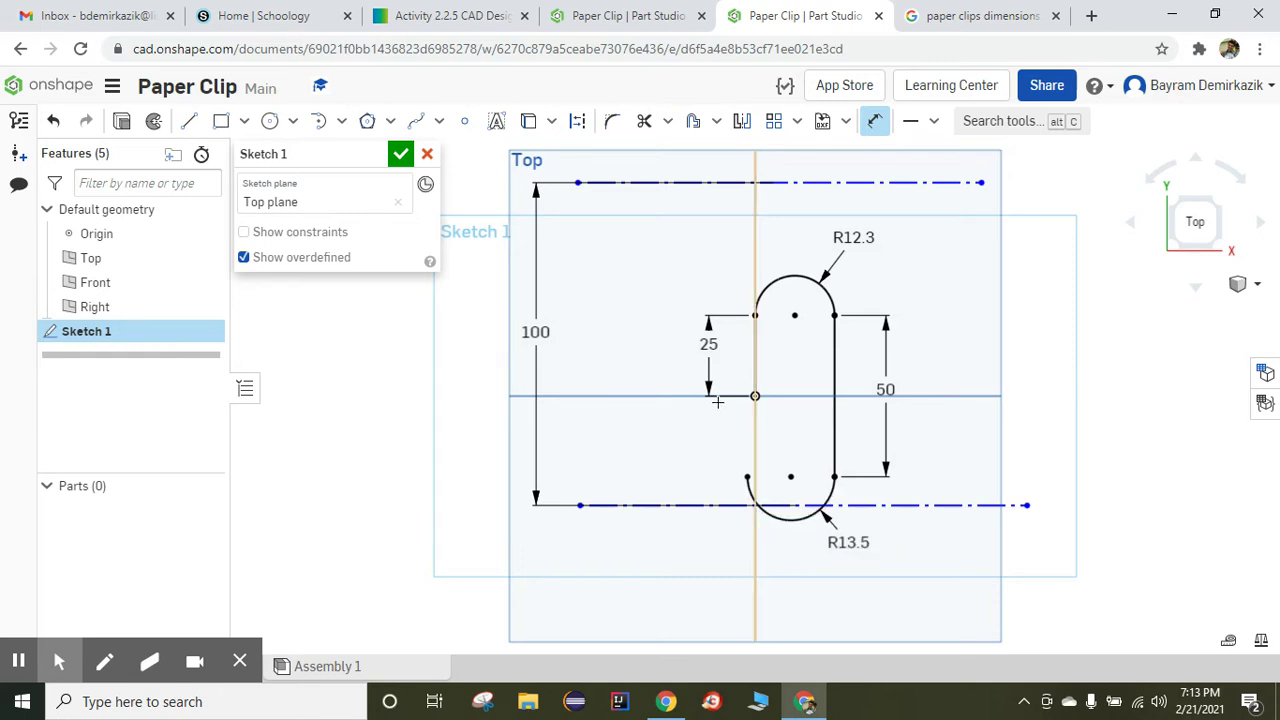
Step: Draw a vertical line about 72 mm long upward from the lower arc's free endpoint, extending above the inner arc
click(189, 121)
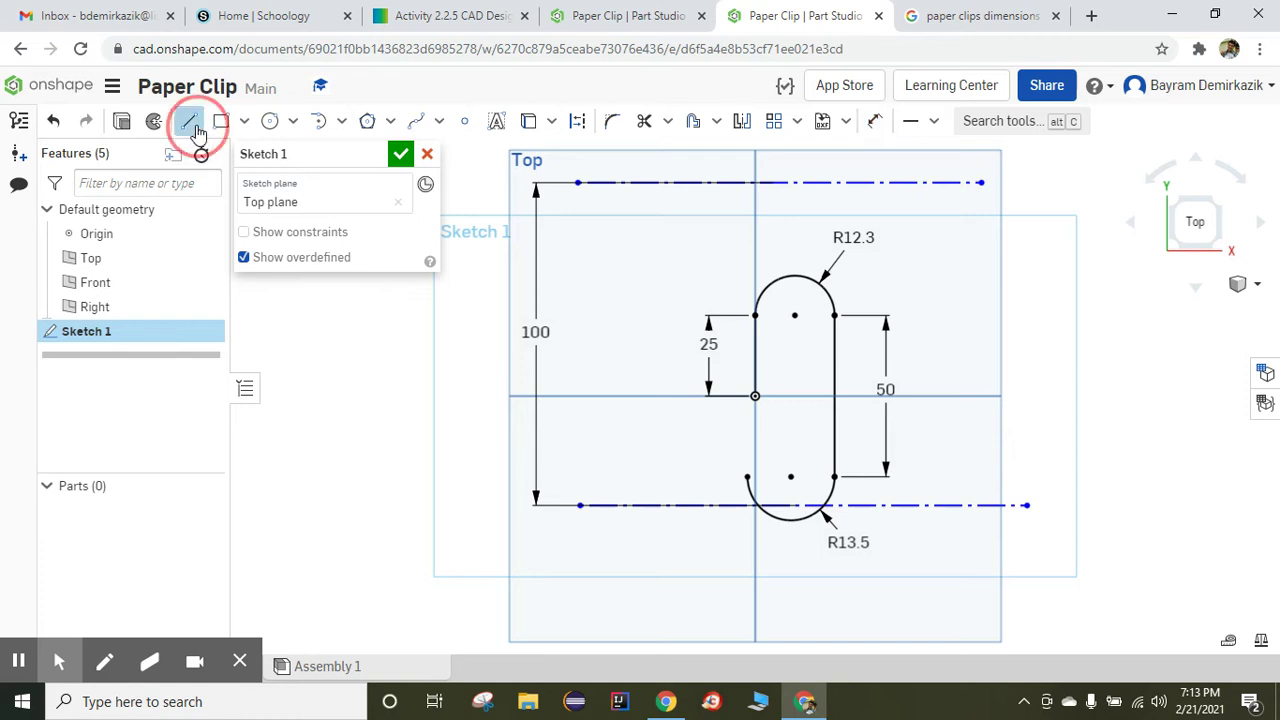
click(747, 476)
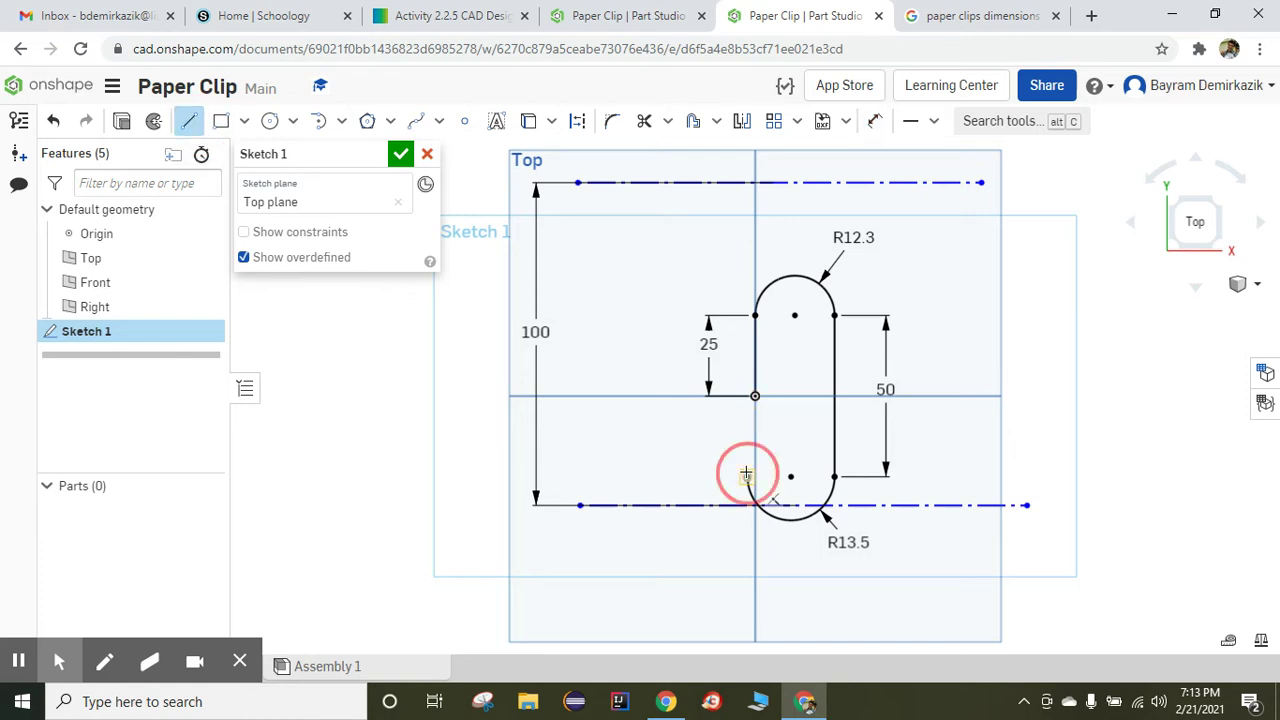
click(745, 245)
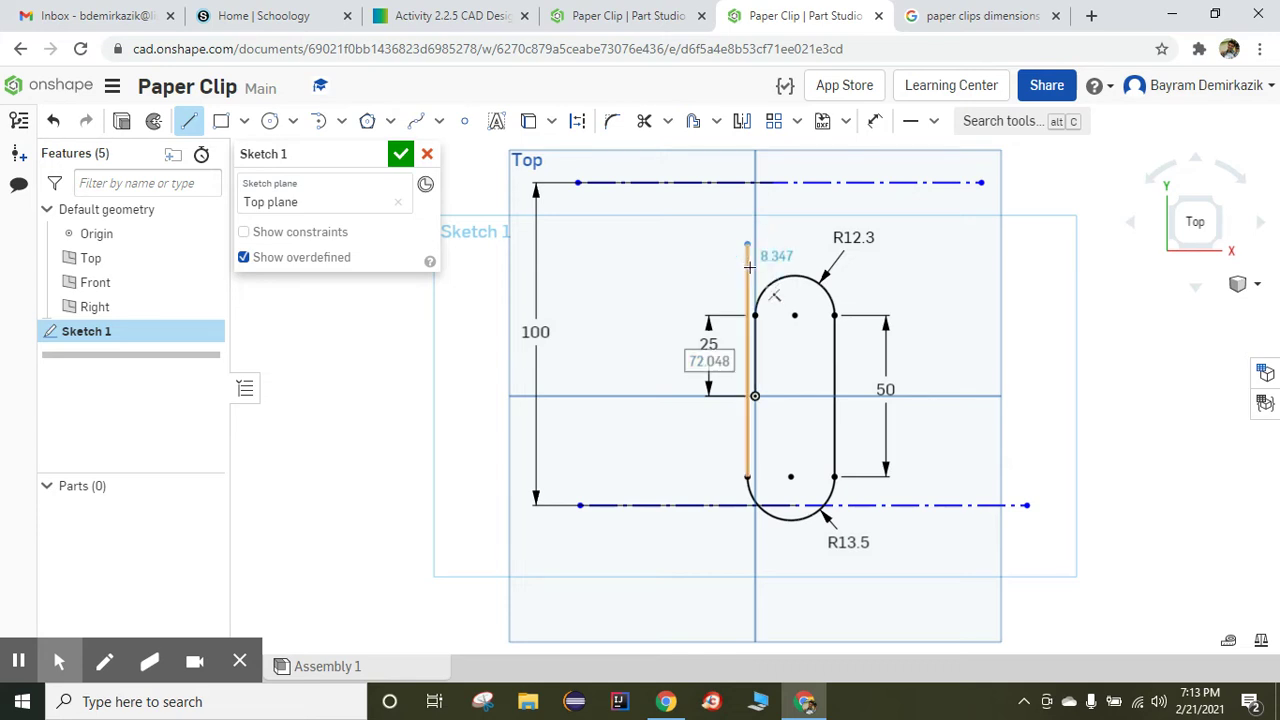
key(Escape)
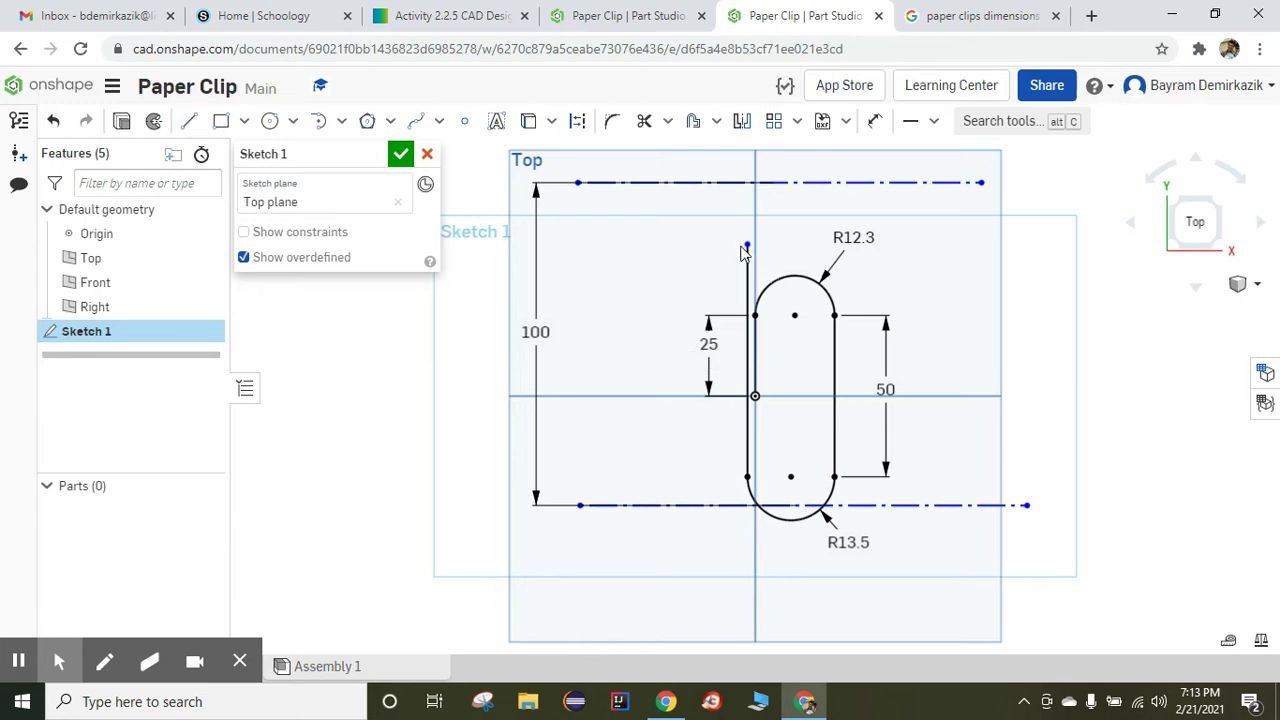
Step: Draw a tangent arc of about 18.5 mm radius from the long vertical line's upper end and constrain its free endpoint horizontal to its center
click(313, 125)
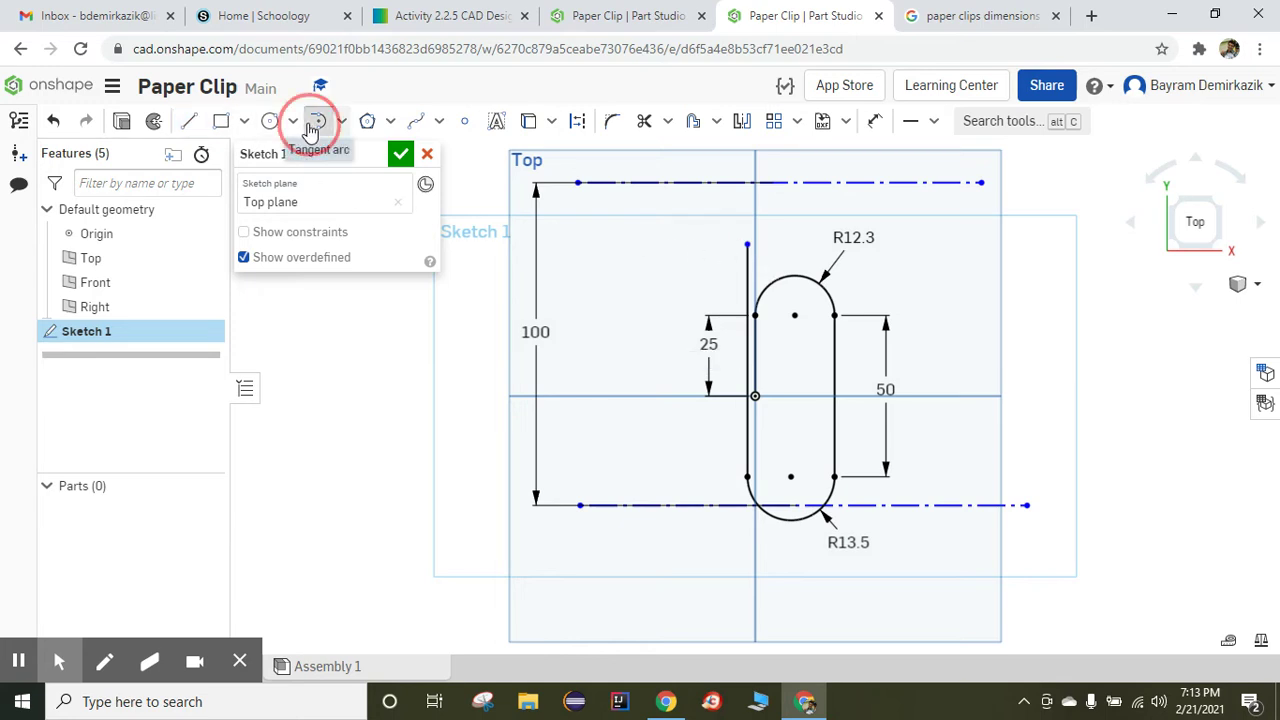
click(747, 243)
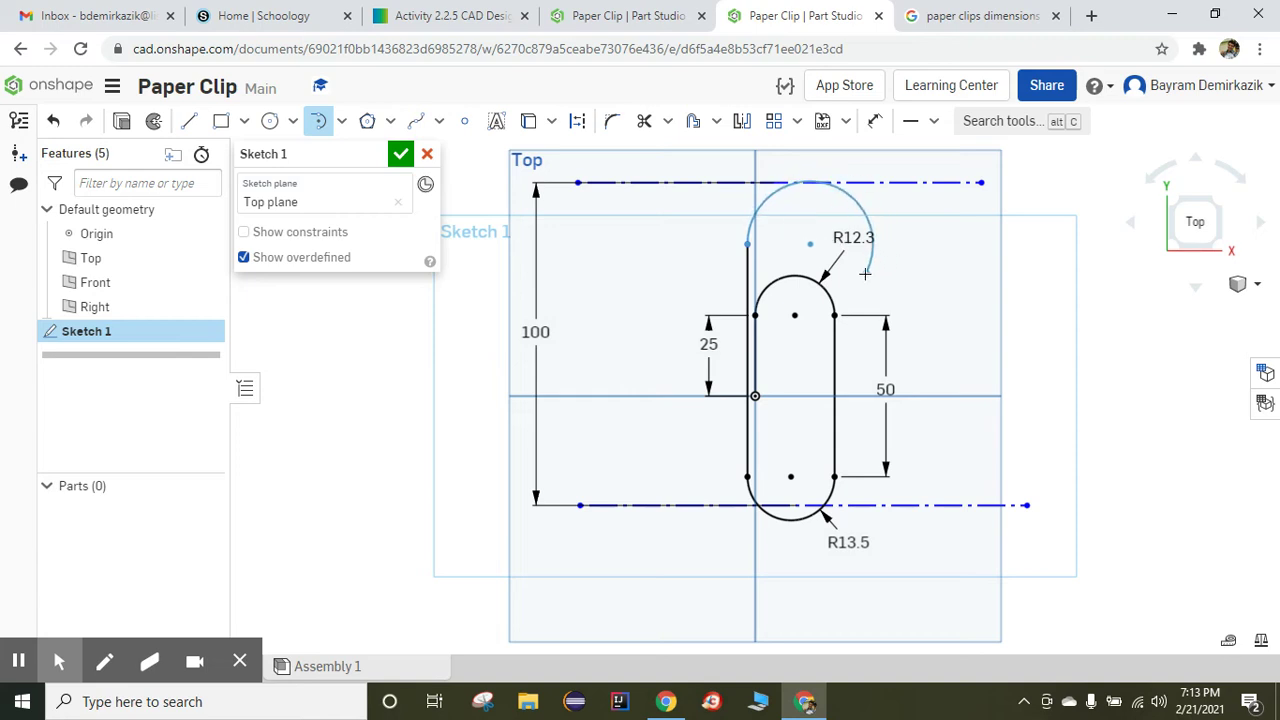
click(863, 224)
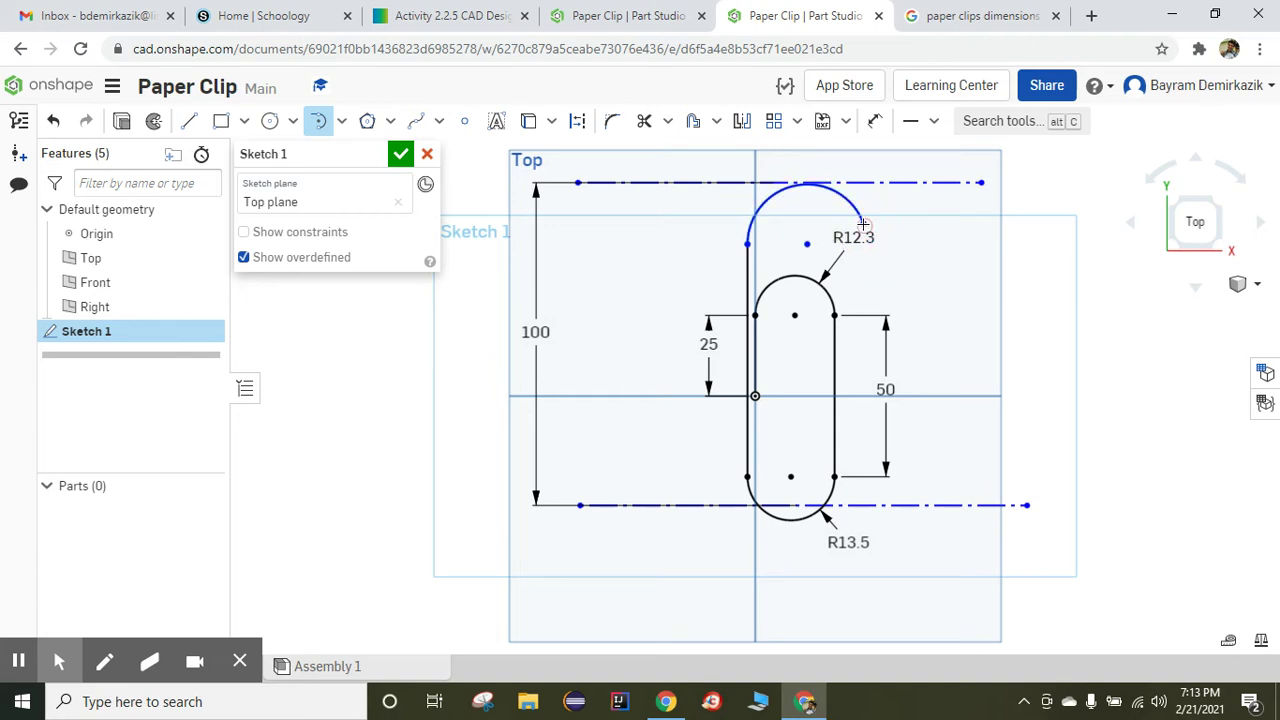
click(910, 121)
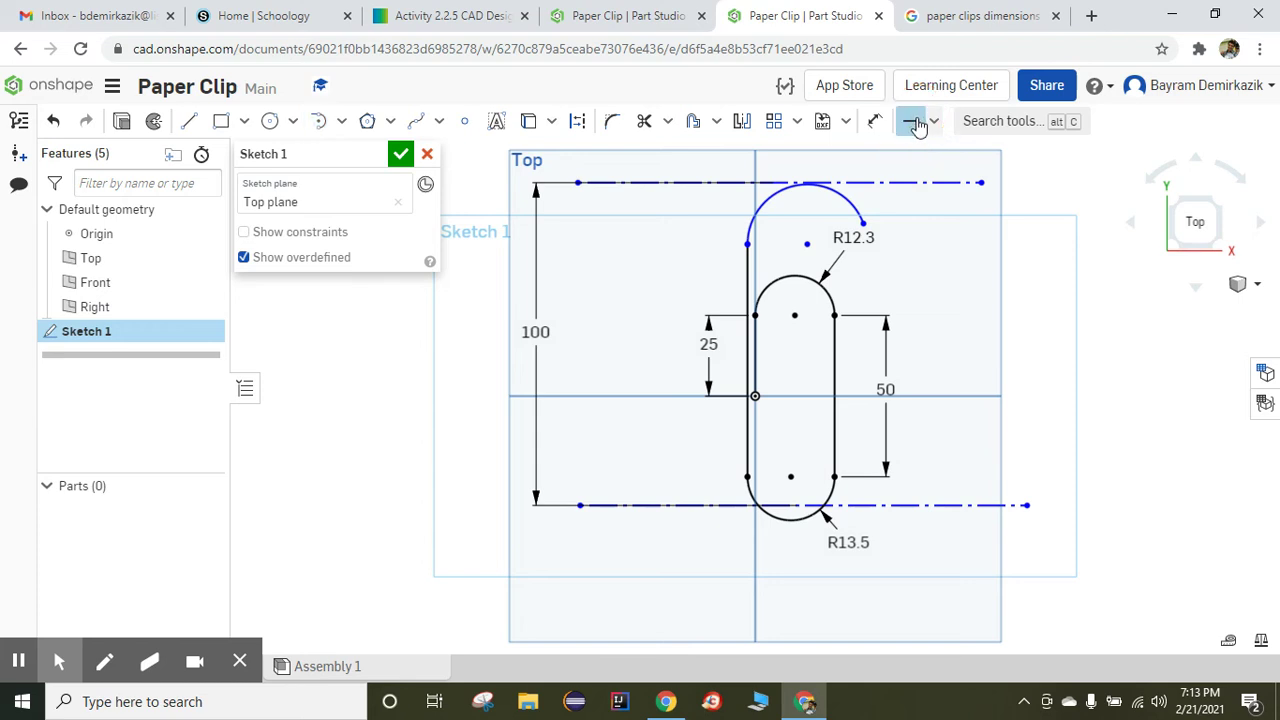
click(862, 225)
click(808, 243)
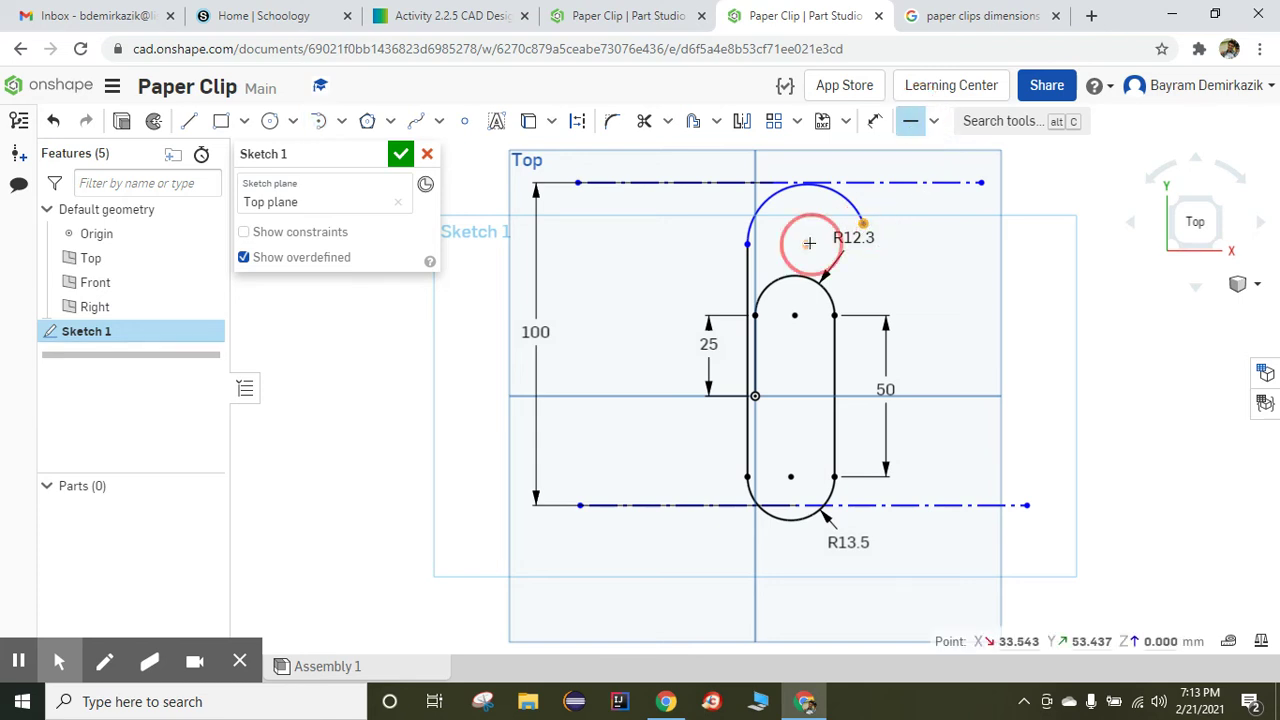
Step: Dimension the radius of the outer arc at the upper end of the clip to 14.7 mm
click(875, 121)
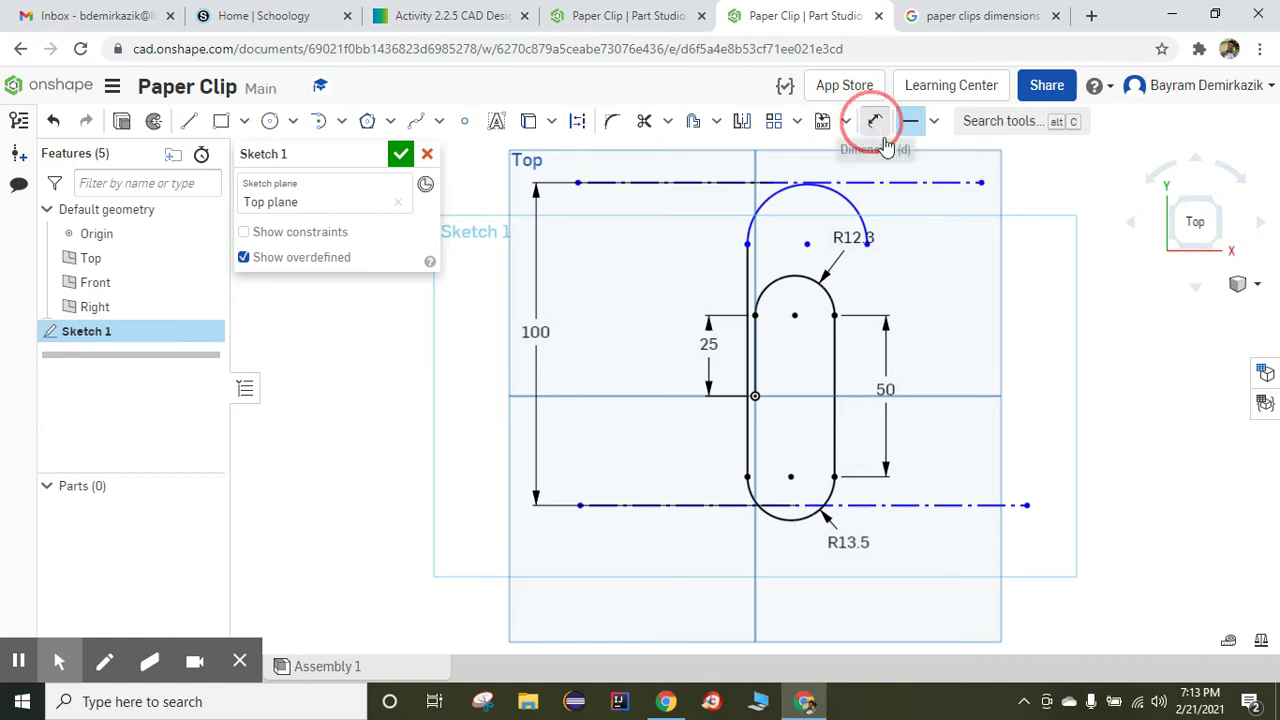
click(864, 214)
click(910, 211)
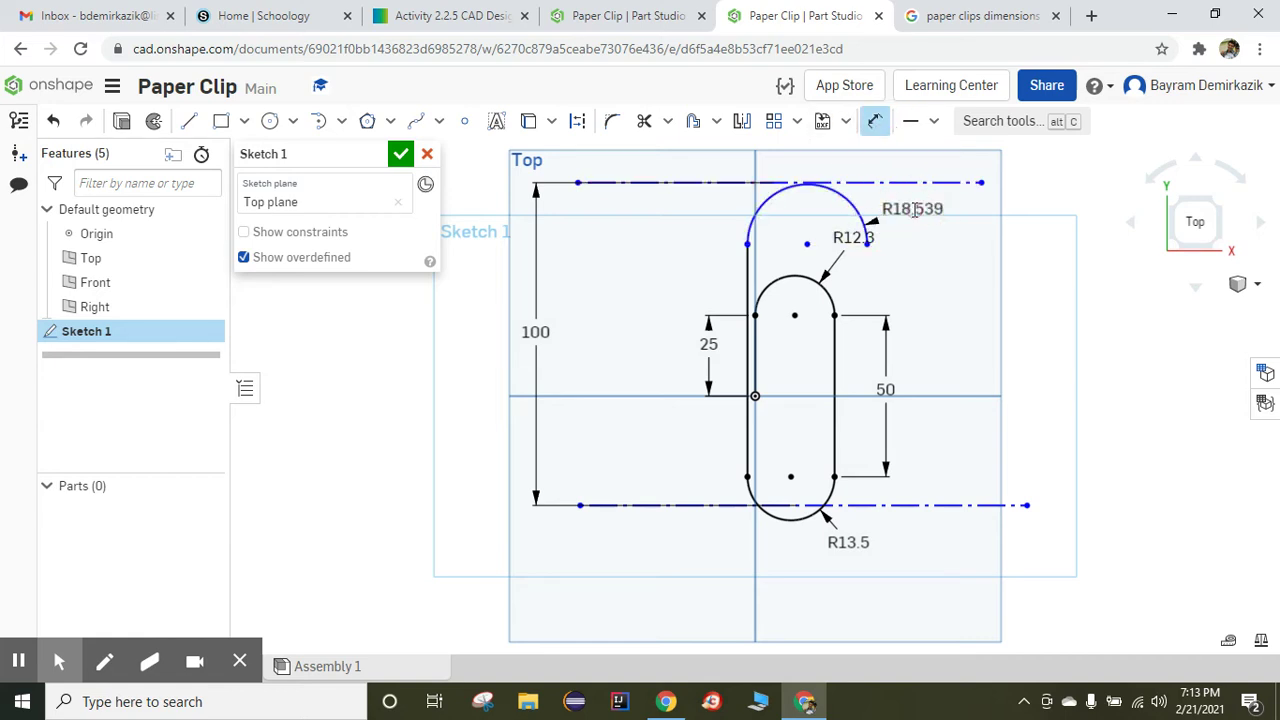
text(14.7)
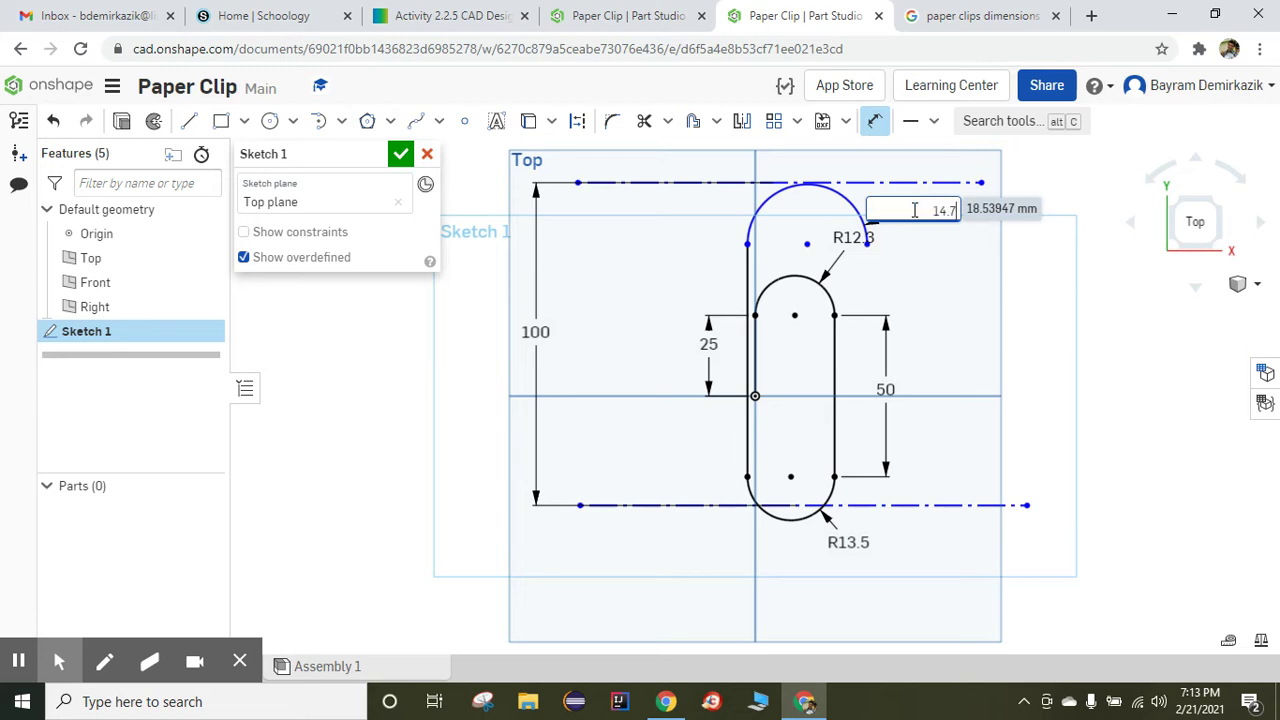
key(Return)
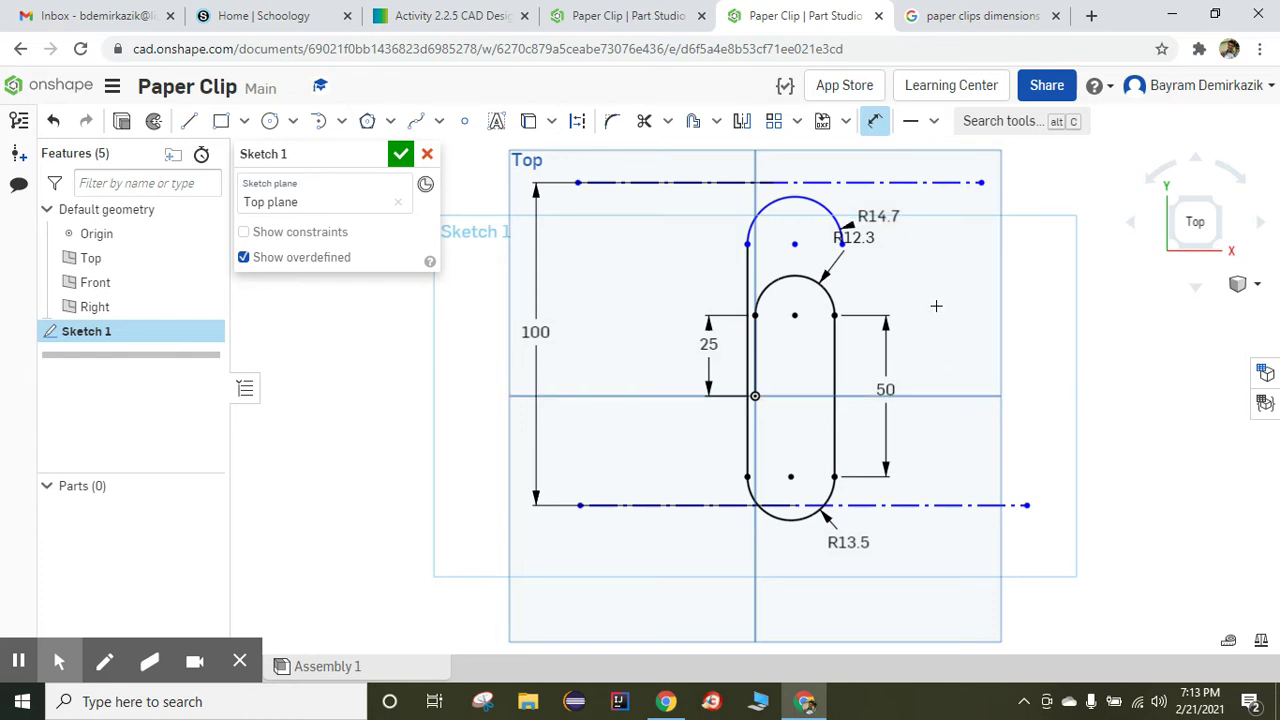
Step: Draw a vertical line about 47 mm long downward from the outer upper arc's free endpoint, ending level with the origin
click(183, 121)
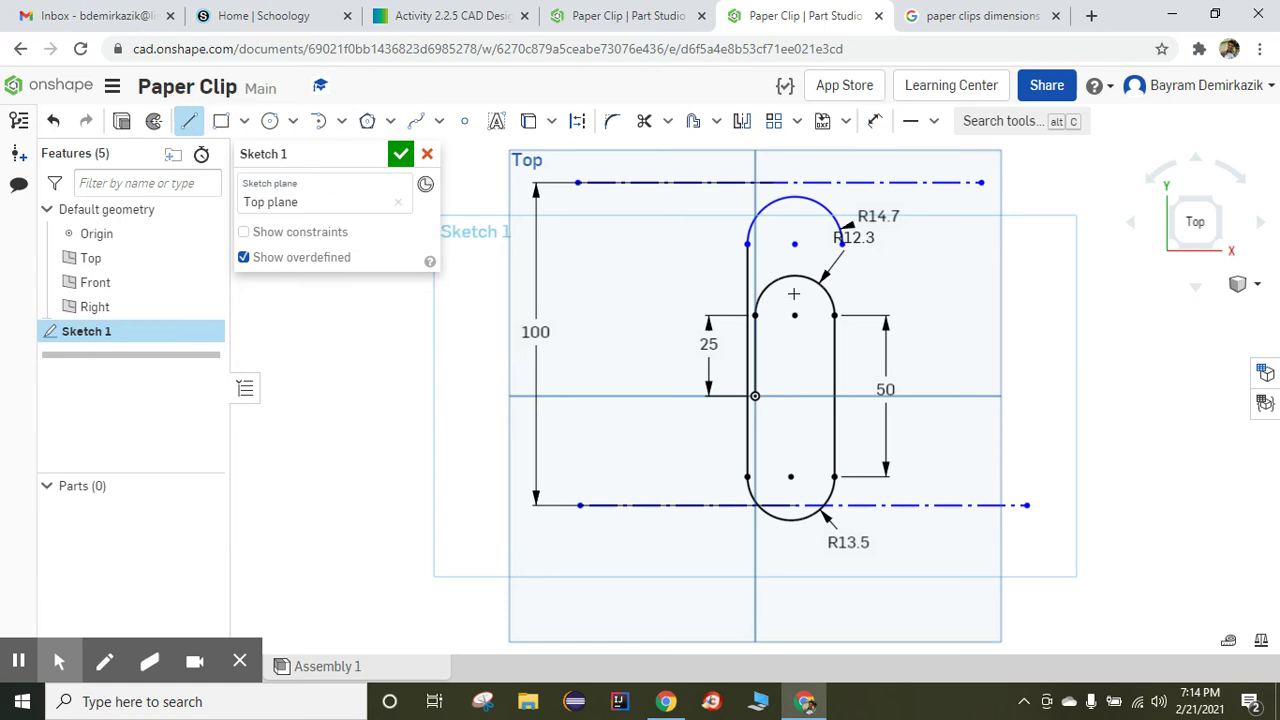
click(842, 243)
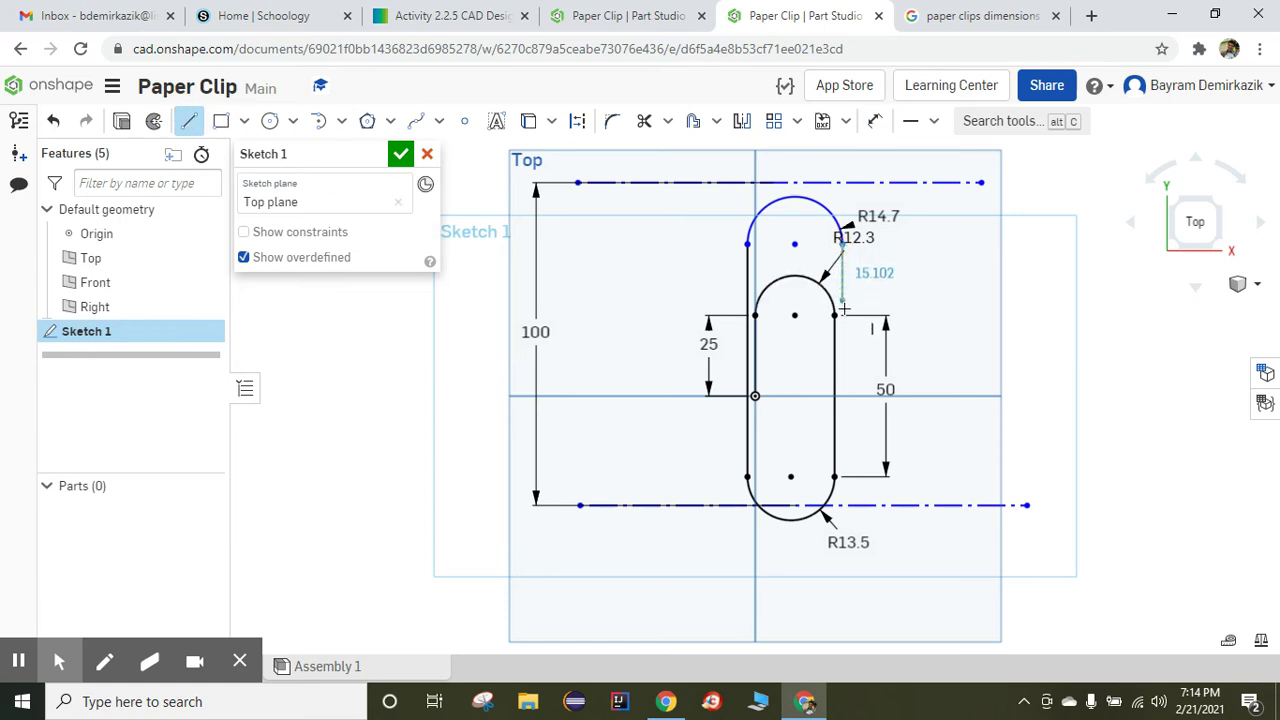
click(843, 396)
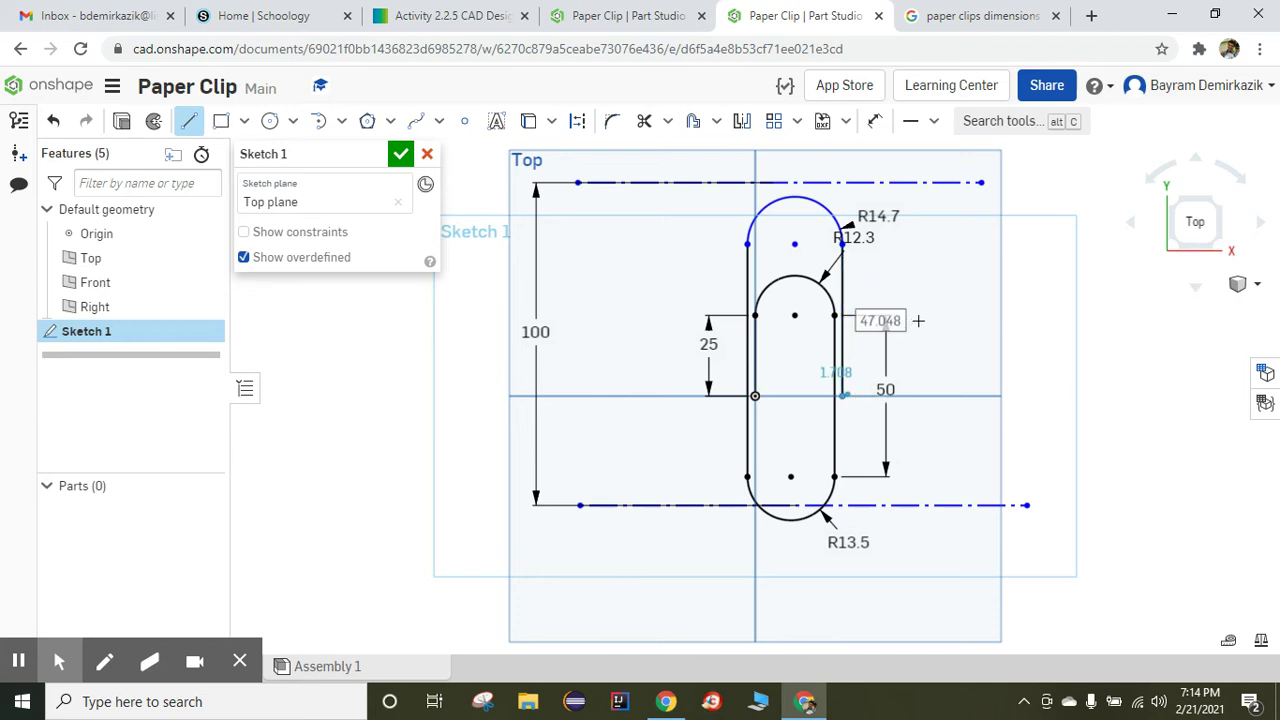
key(Escape)
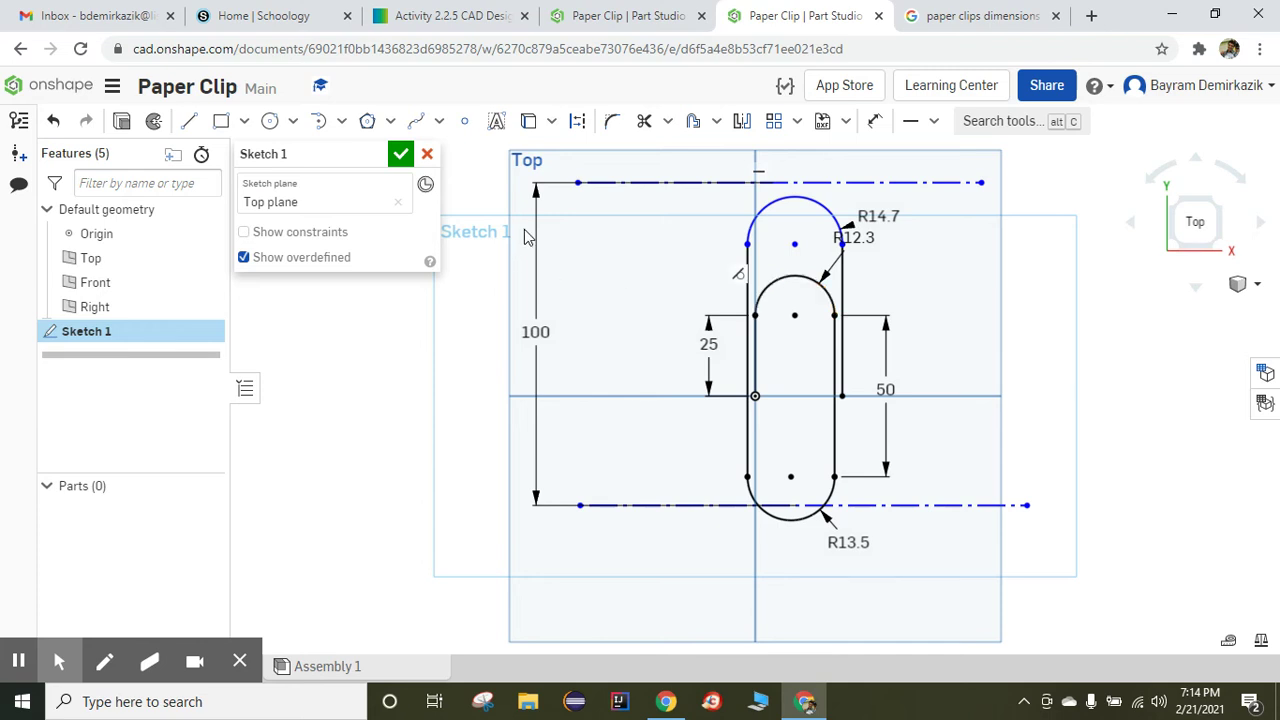
Step: Make the upper outer arc tangent to the upper construction line and the lower arc tangent to the lower one, and finish the sketch
click(933, 121)
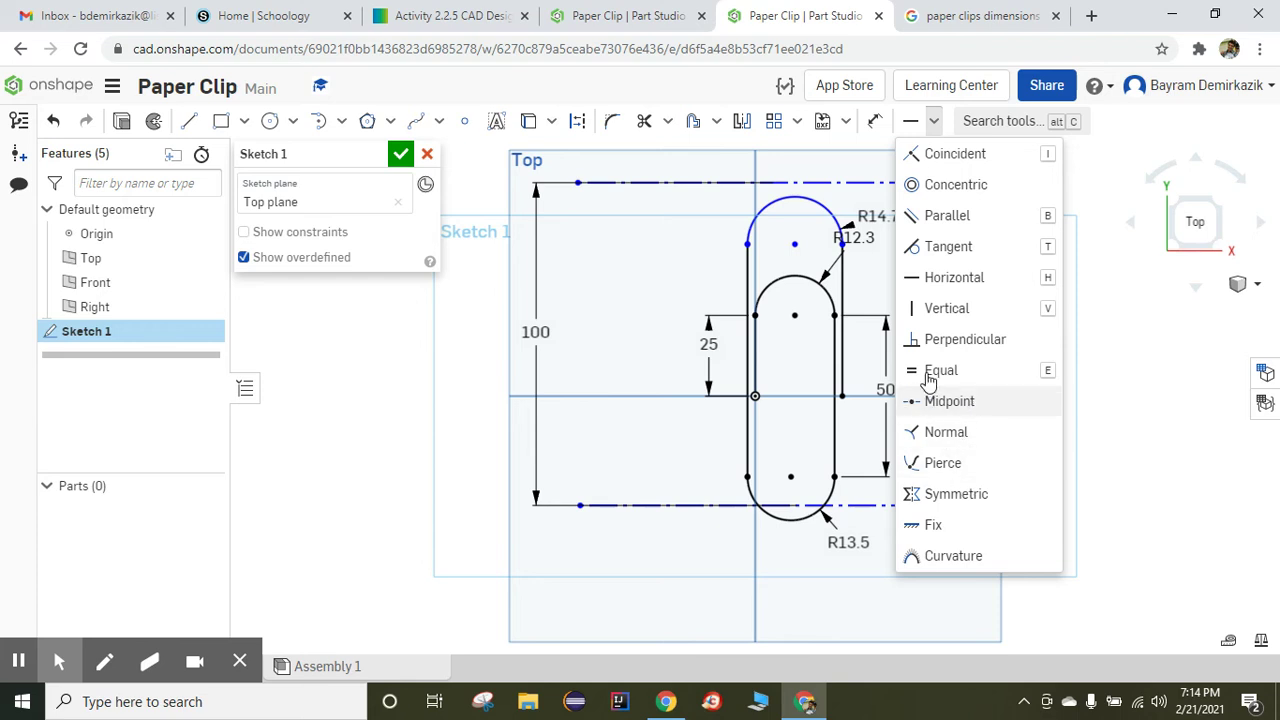
click(945, 246)
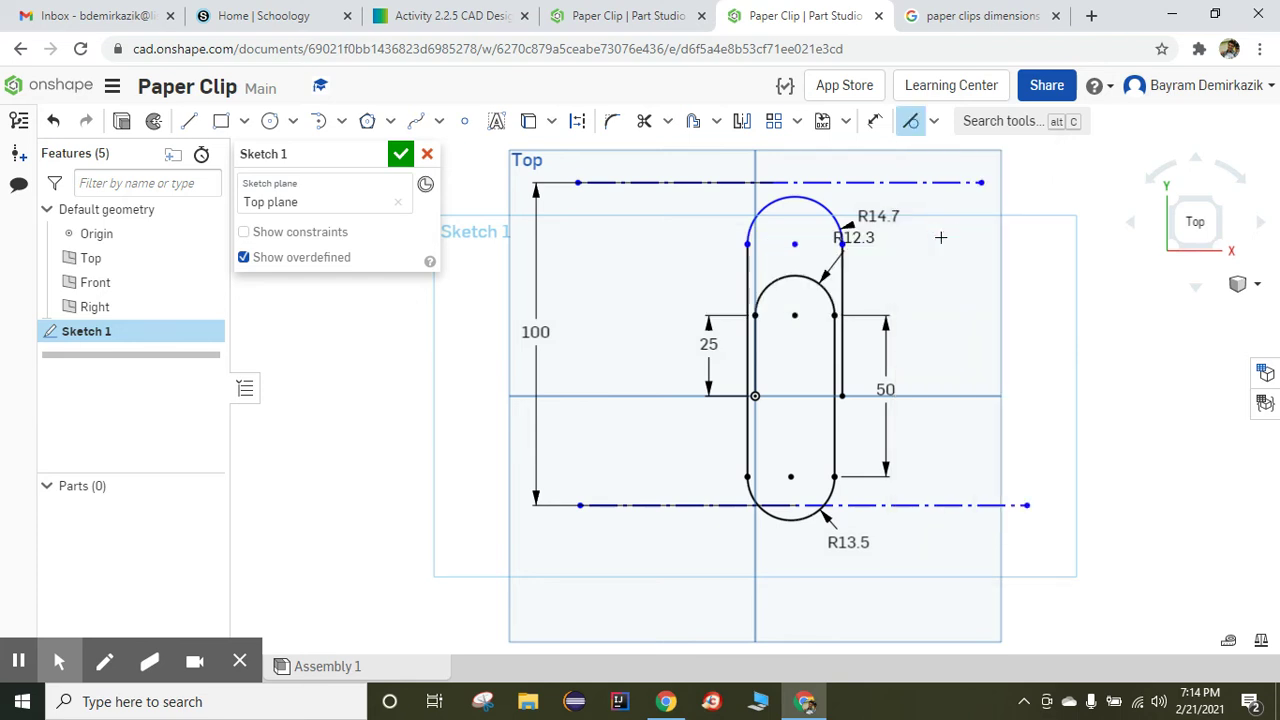
click(812, 205)
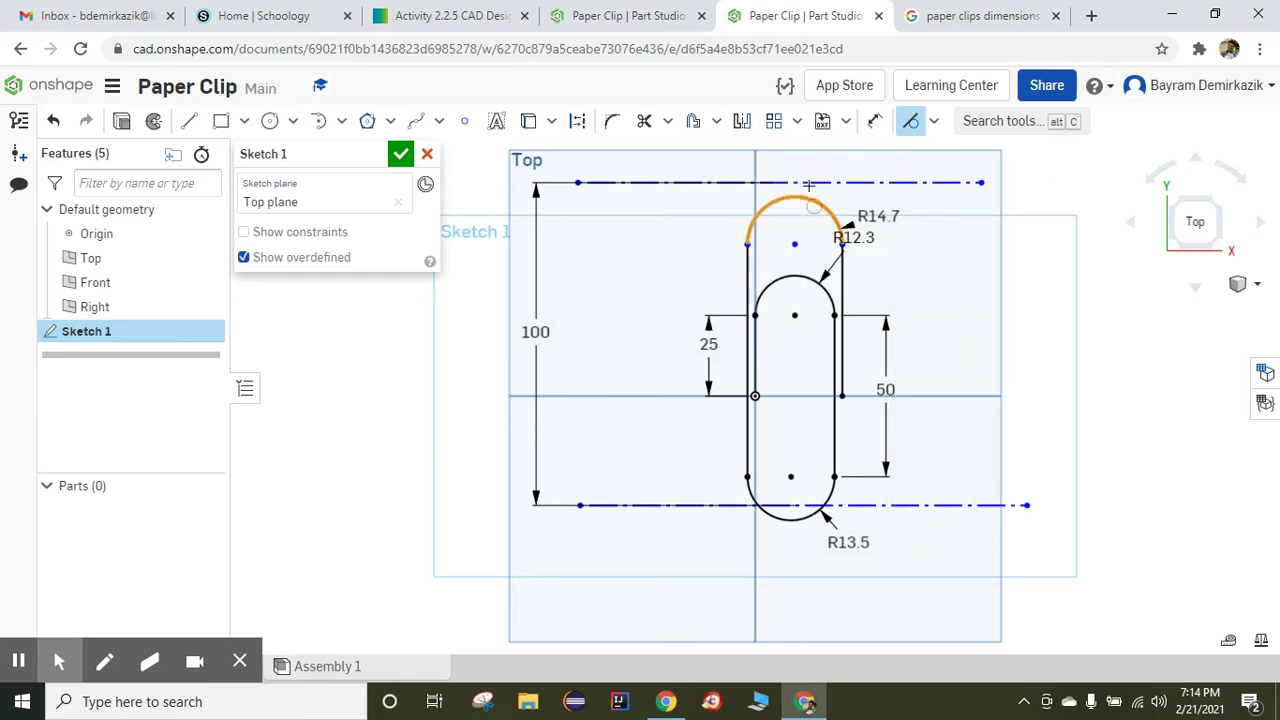
click(810, 181)
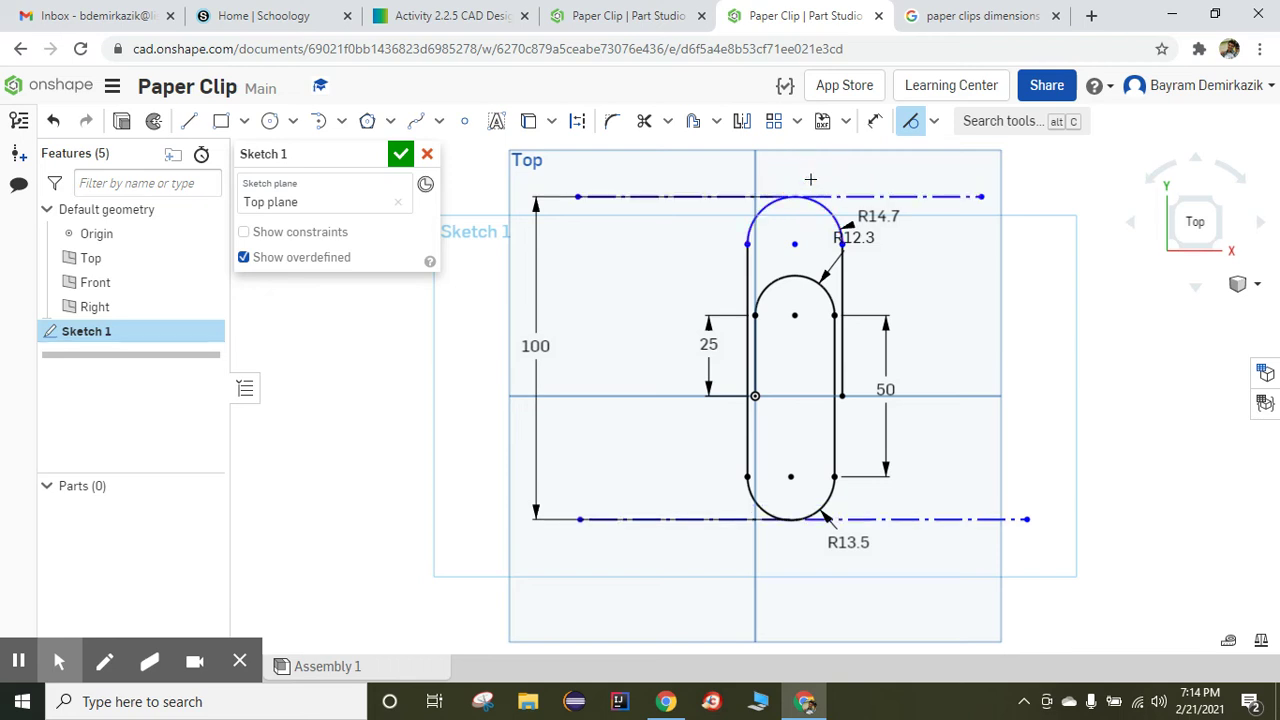
click(755, 505)
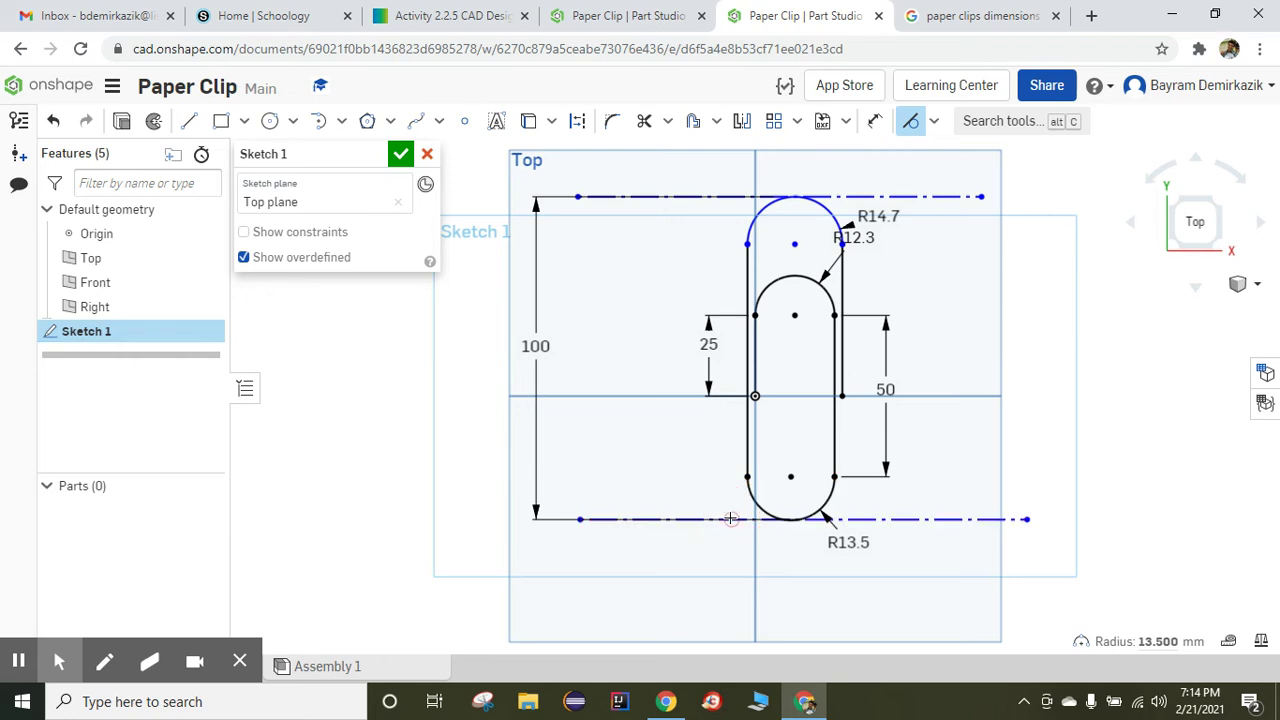
click(731, 519)
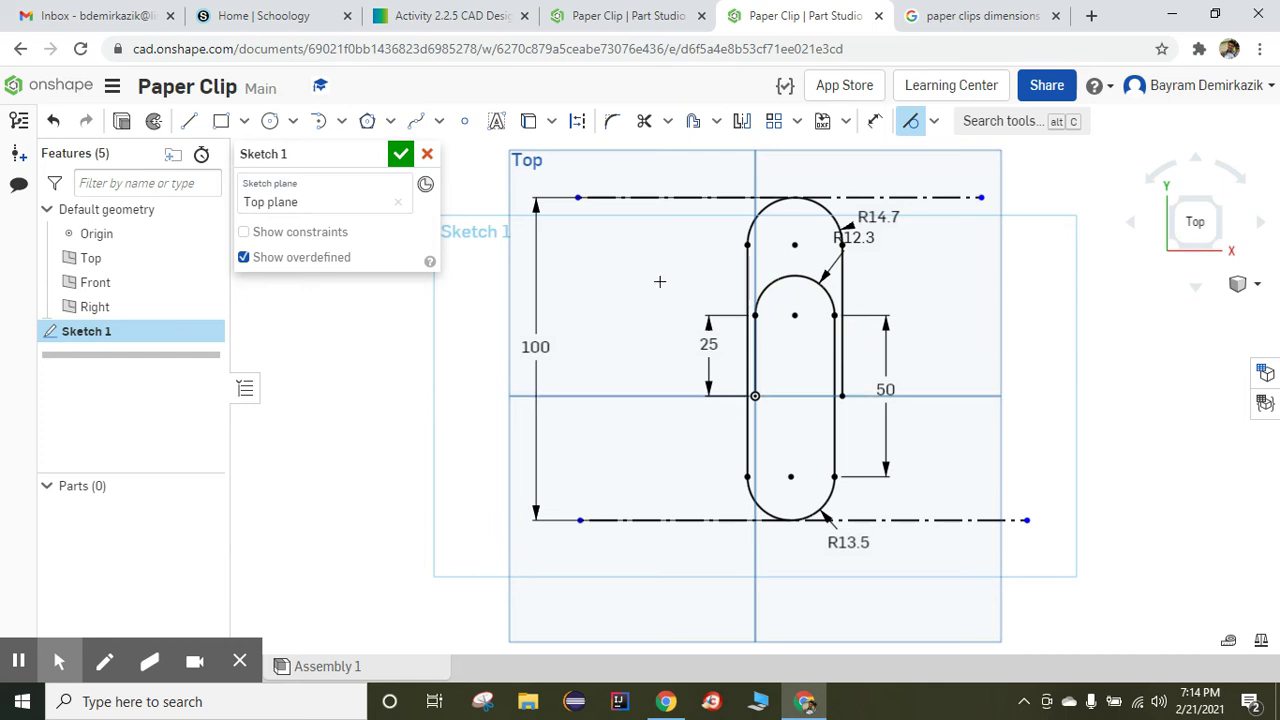
click(399, 157)
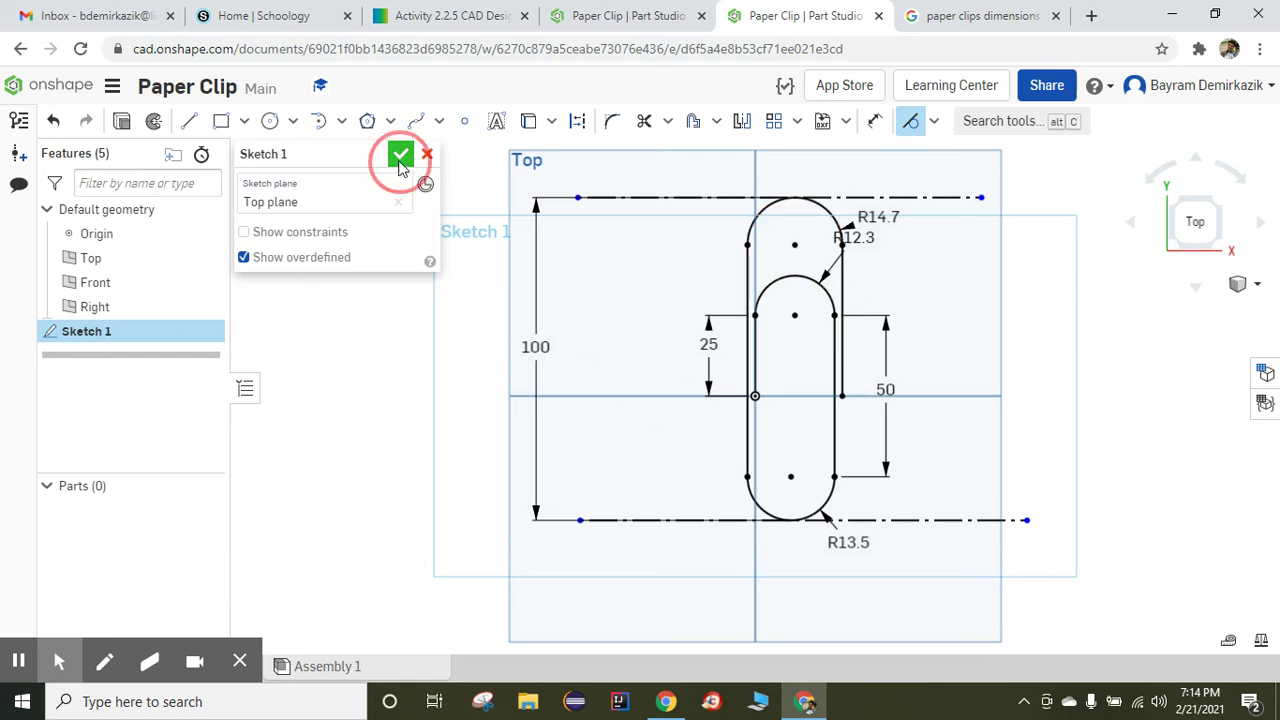
Step: Start a sketch on the Front plane and draw a center point circle about 5 mm in diameter at the origin
click(1258, 286)
click(1198, 307)
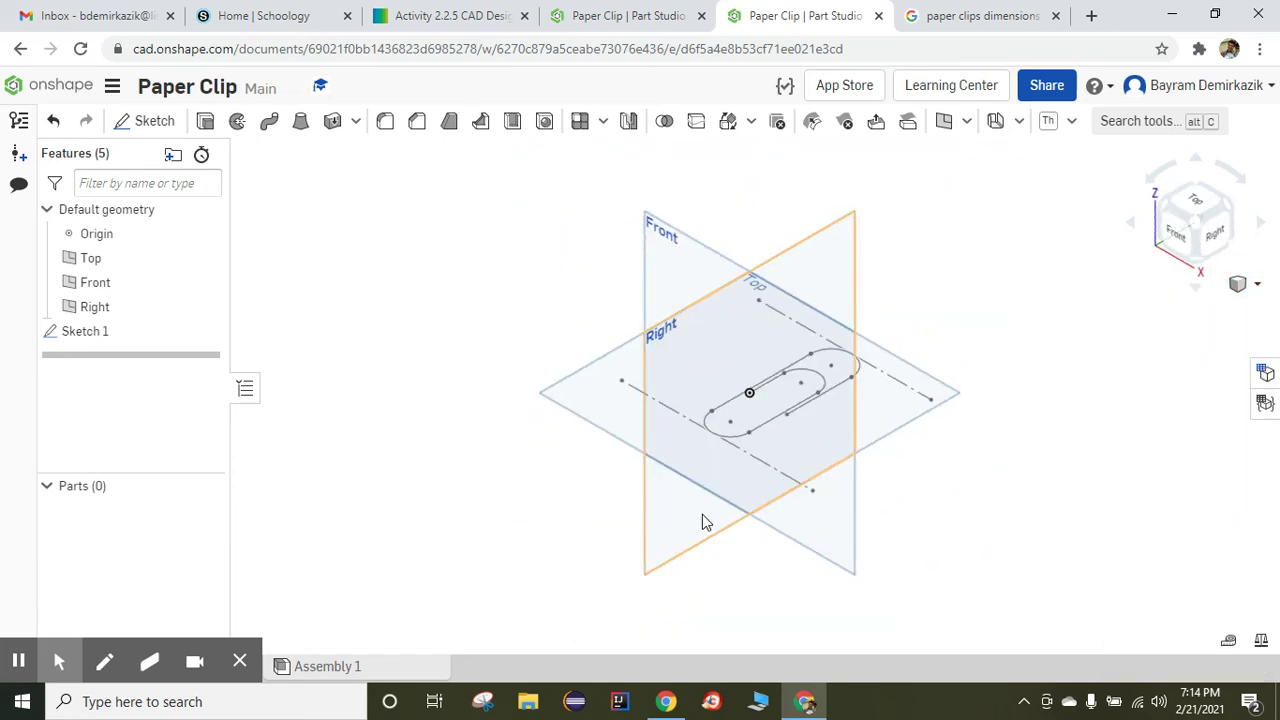
scroll(715, 455, up, 5)
middle_drag(751, 317, 730, 477)
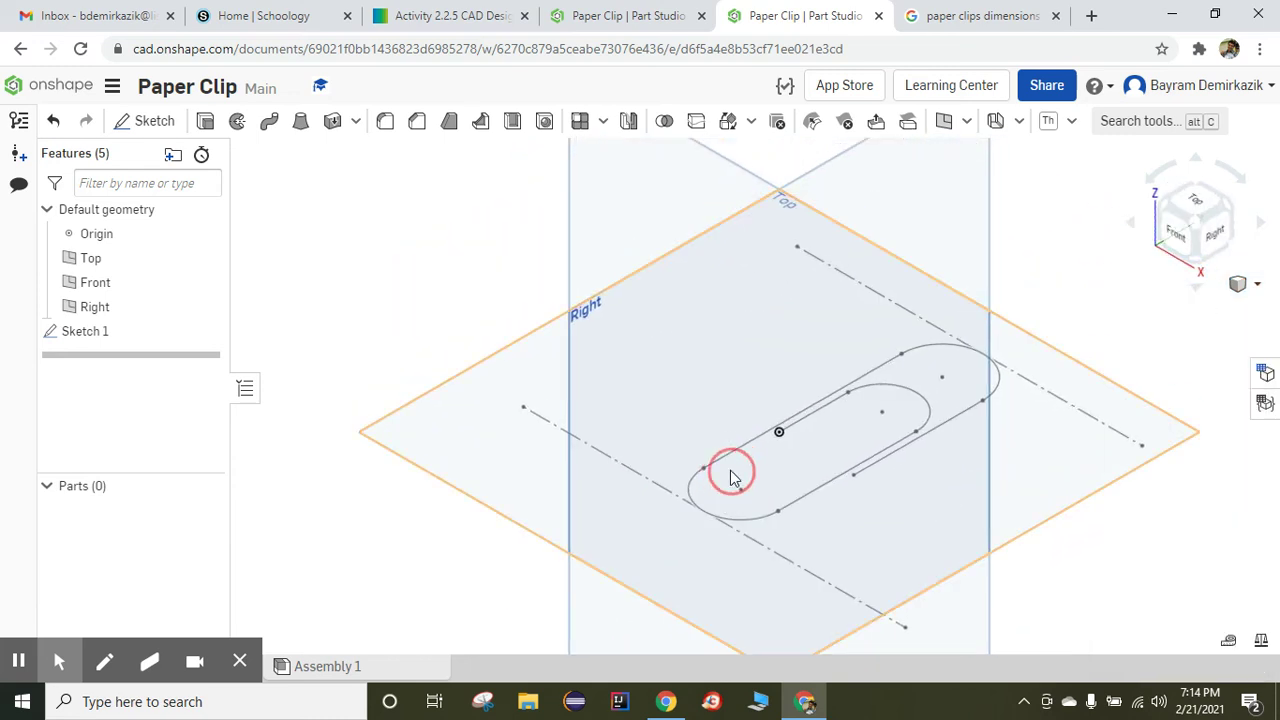
scroll(565, 447, down, 2)
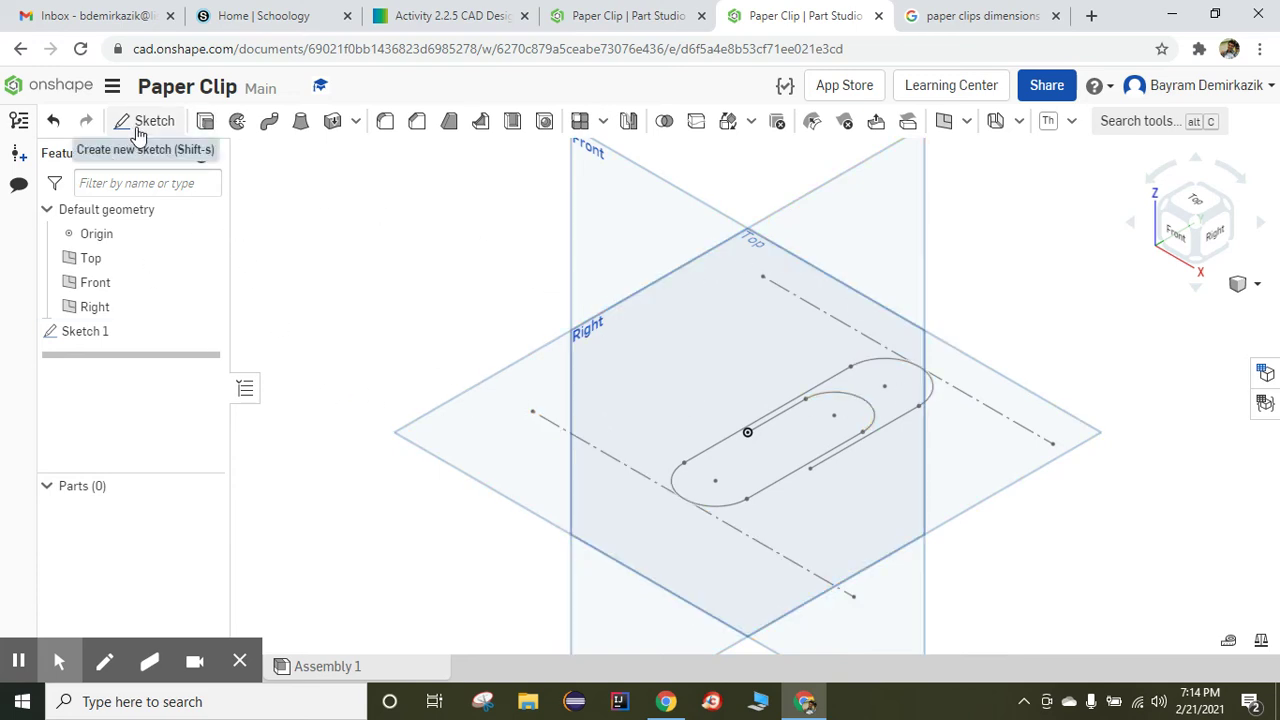
click(145, 122)
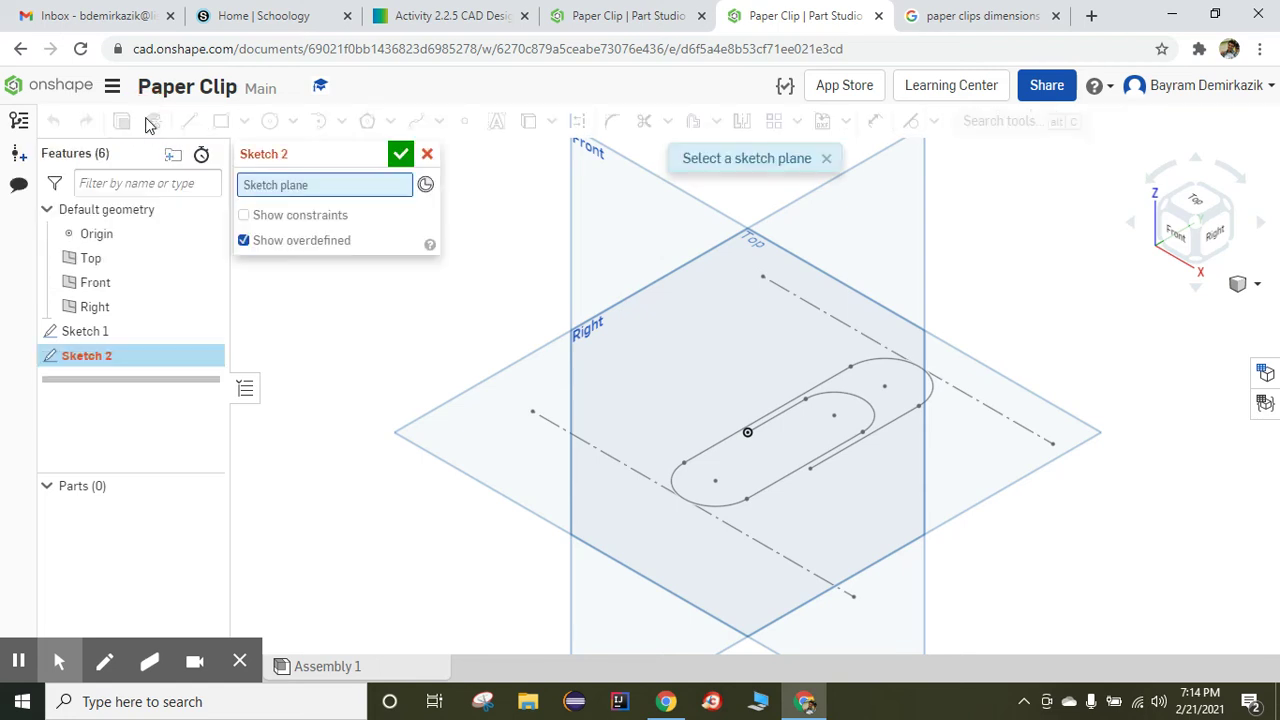
click(660, 228)
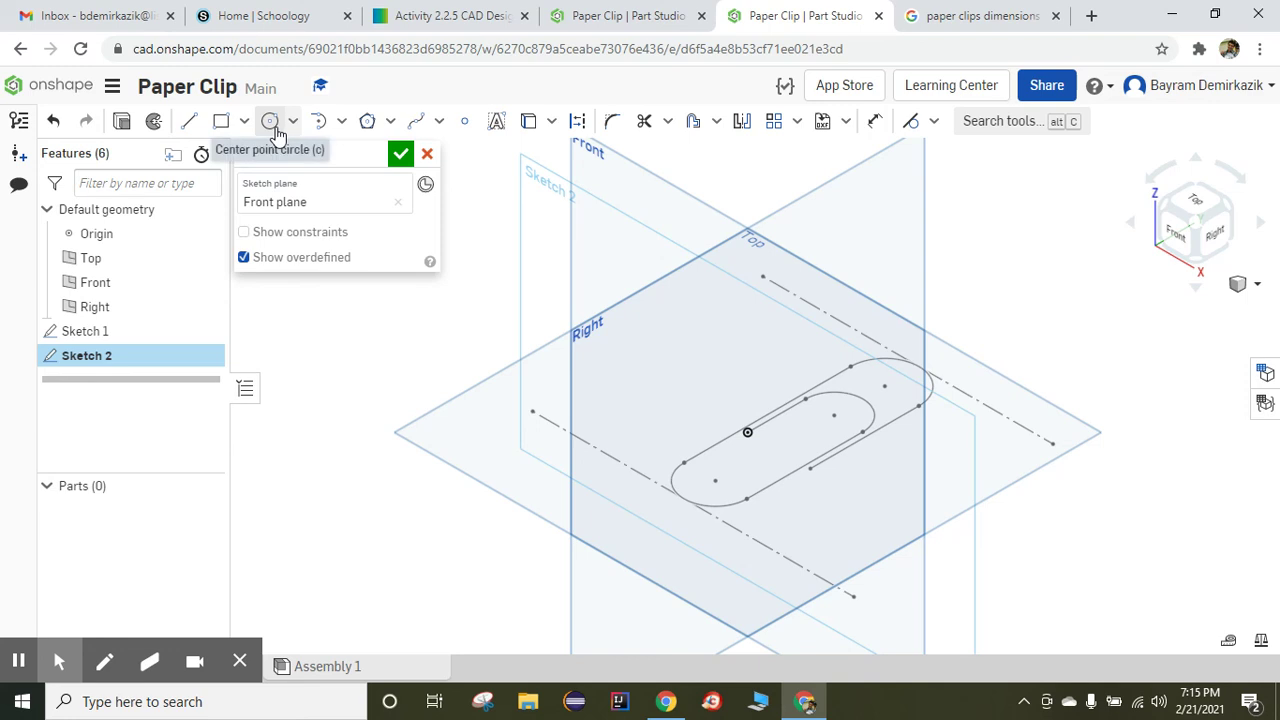
click(278, 137)
scroll(758, 490, up, 4)
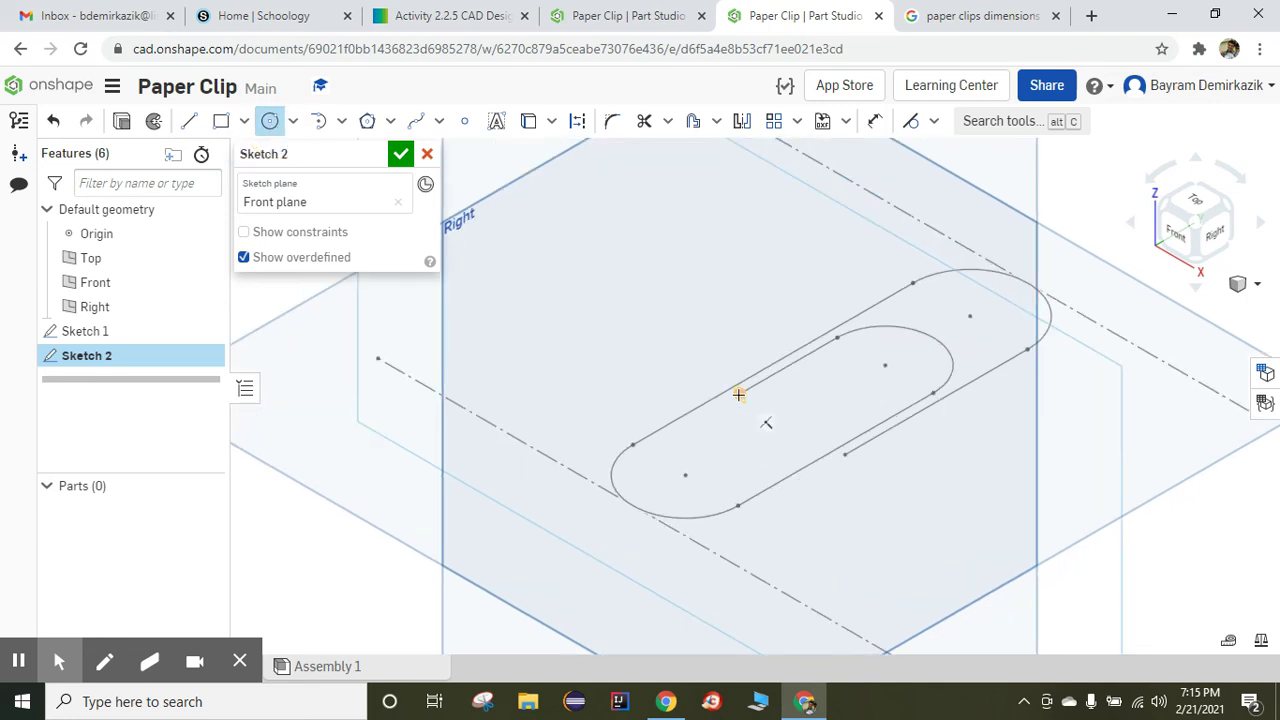
click(739, 395)
click(739, 404)
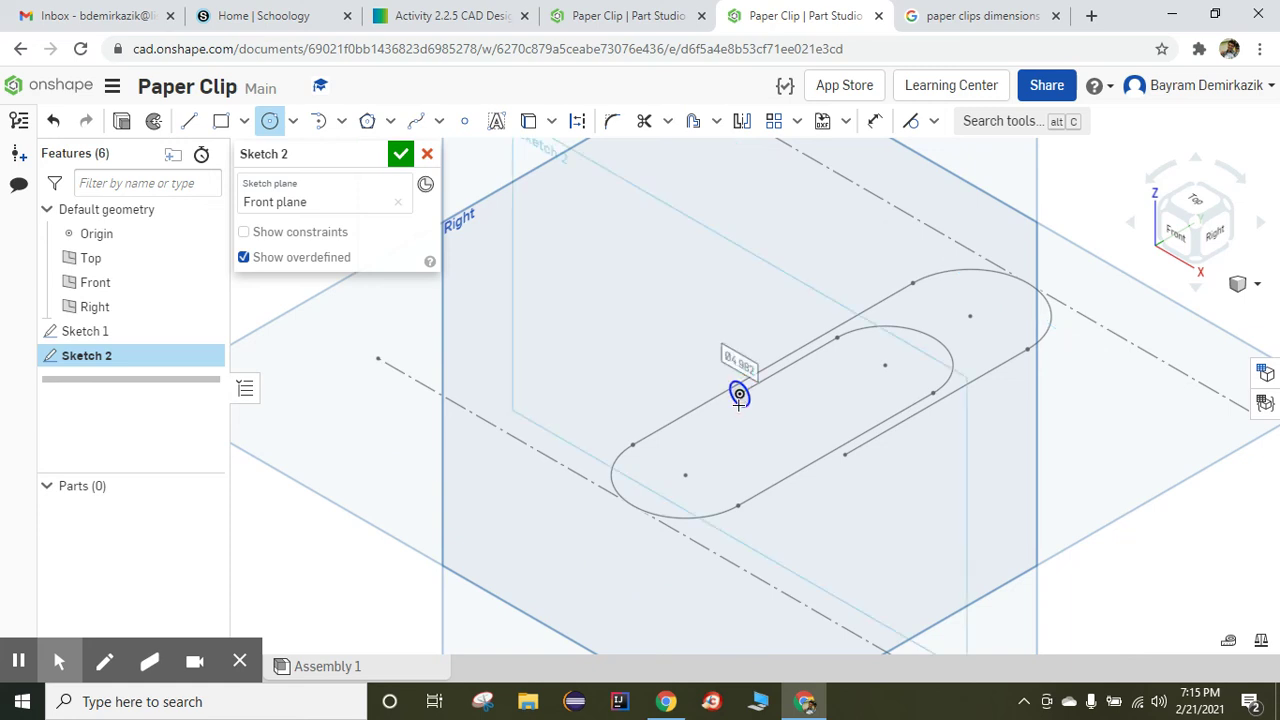
Step: Dimension the circle's diameter to 2 mm
click(875, 121)
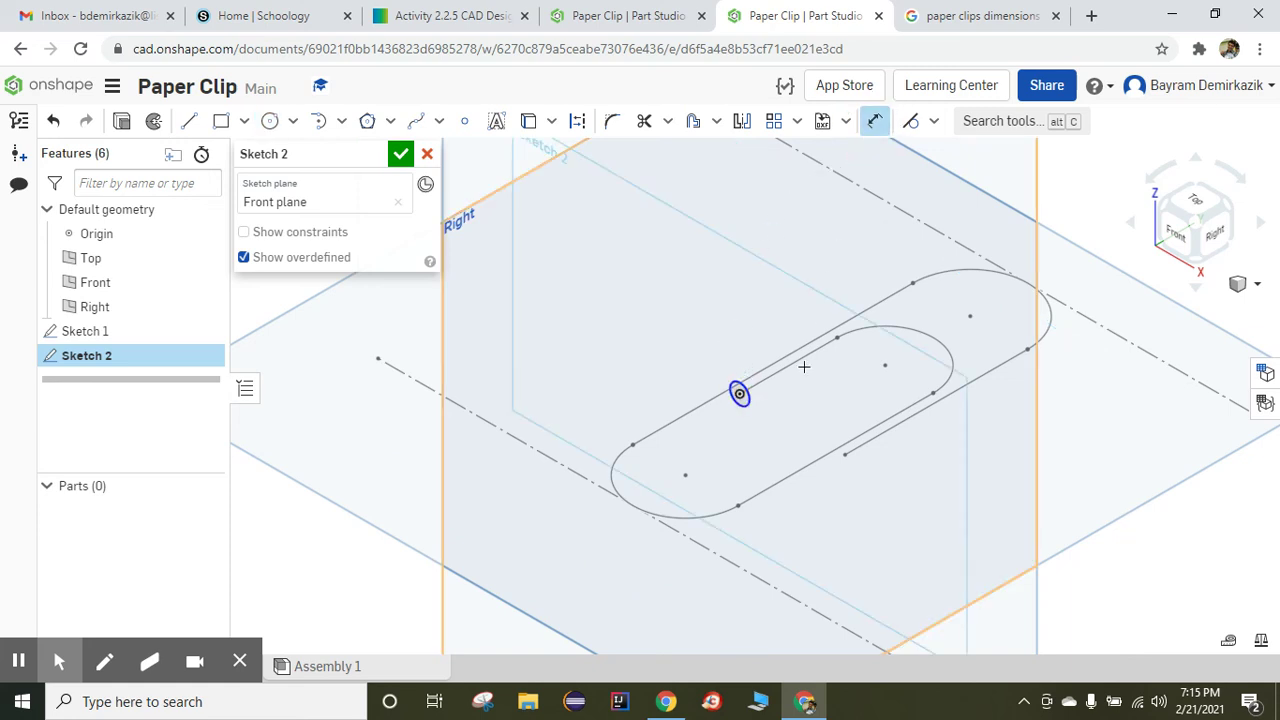
click(748, 403)
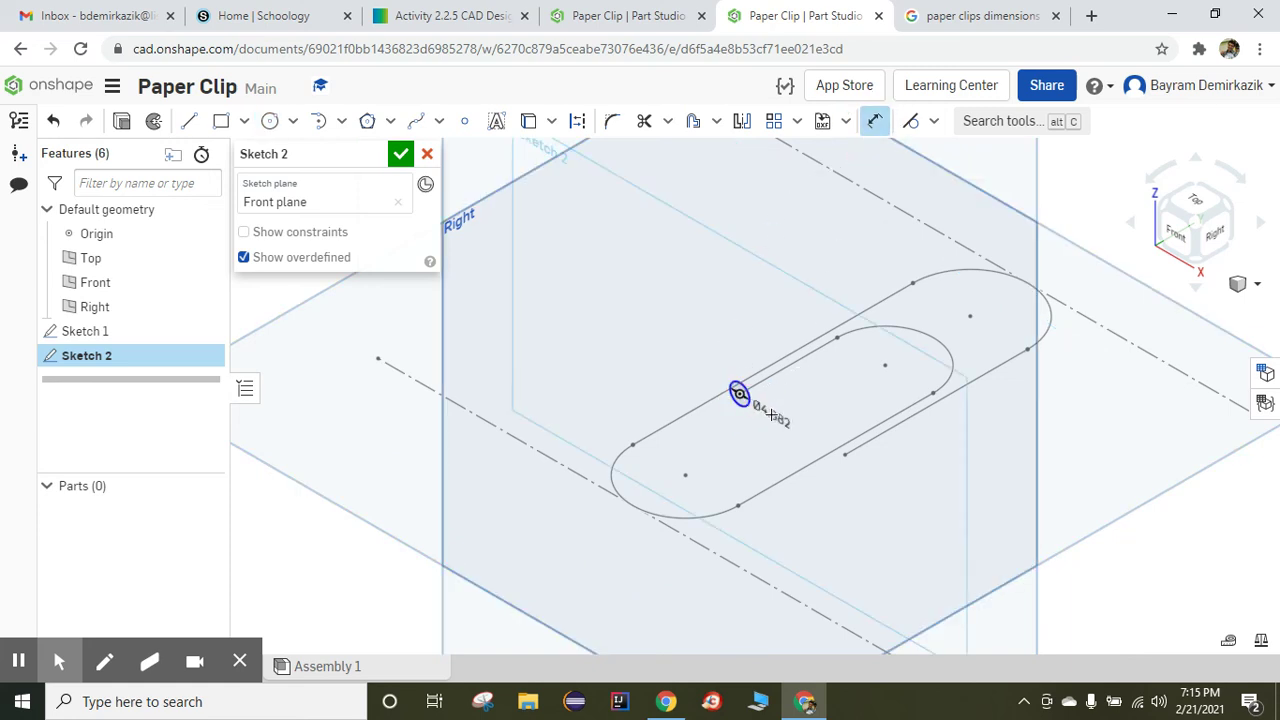
click(771, 409)
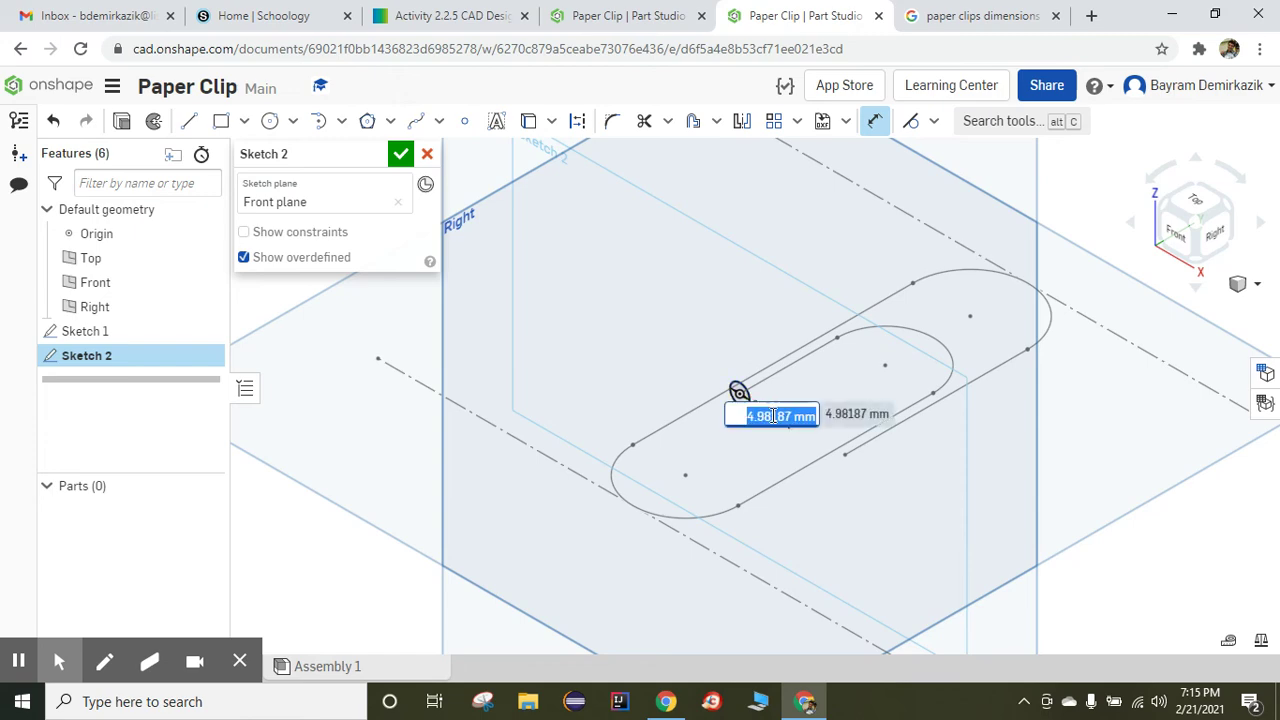
text(2)
key(Return)
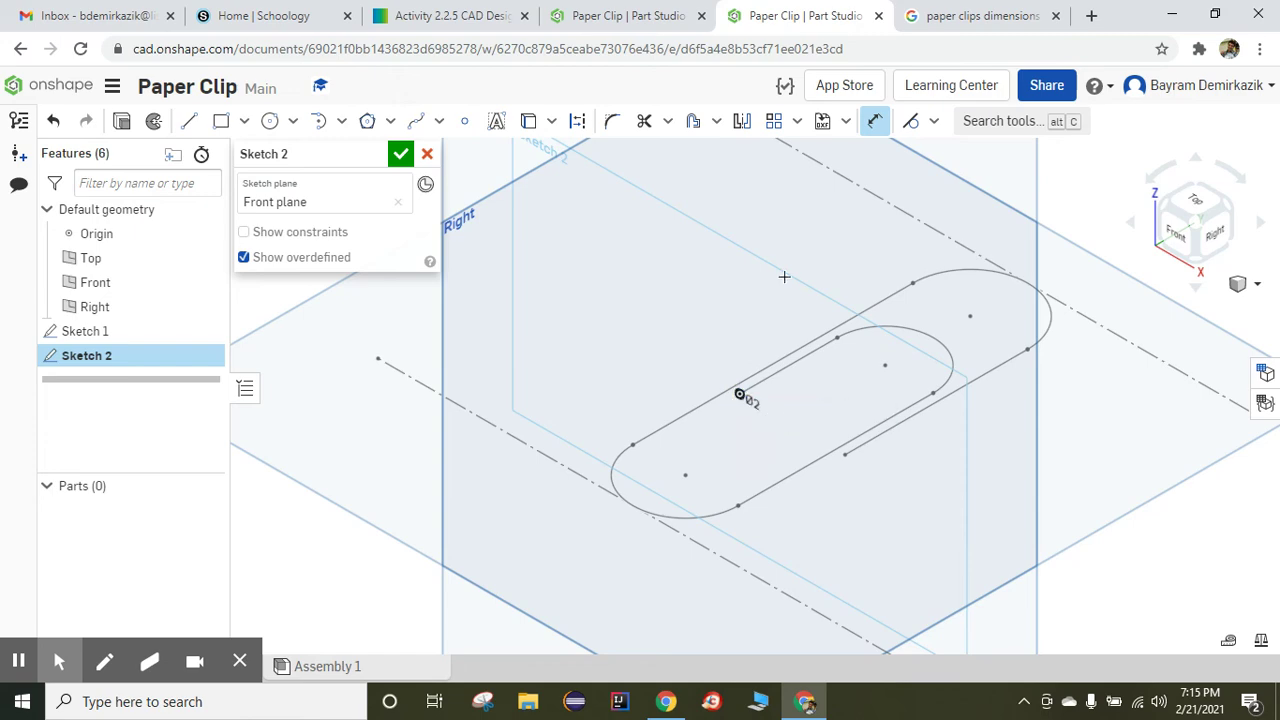
Step: Check the wire thickness on the paper clips dimensions reference image in the browser and finish the circle sketch in Onshape
click(965, 15)
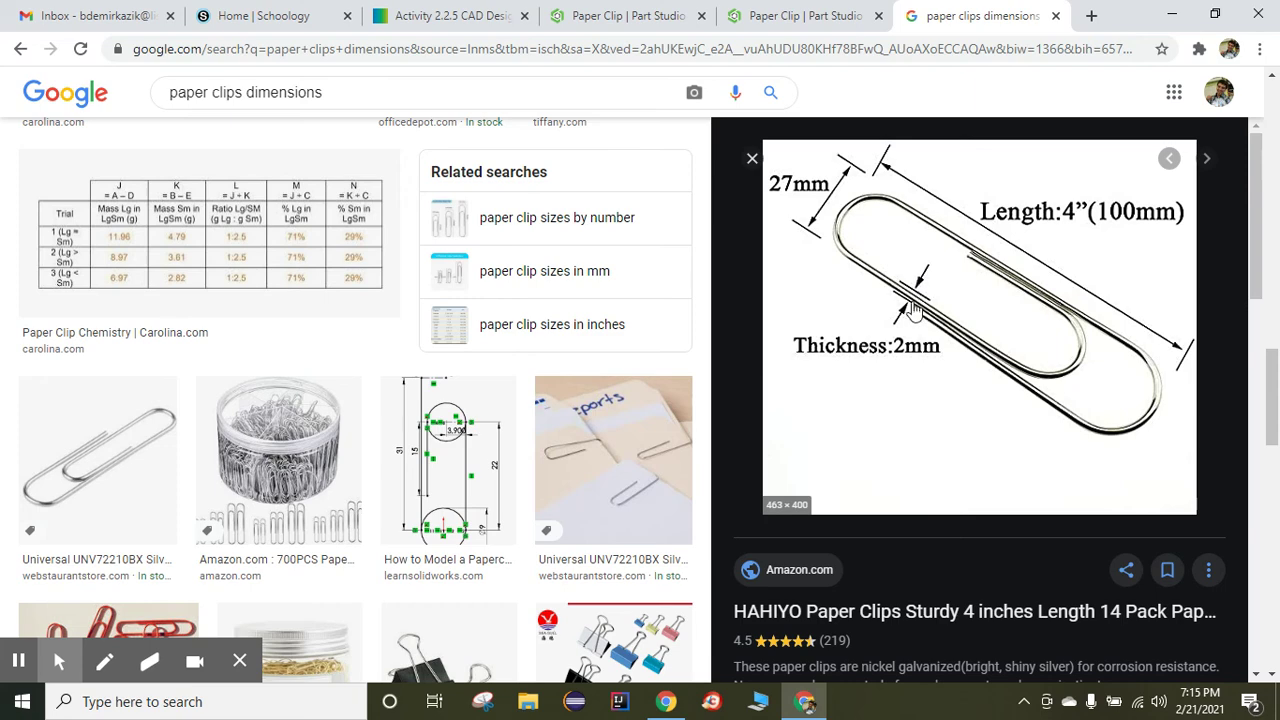
click(842, 10)
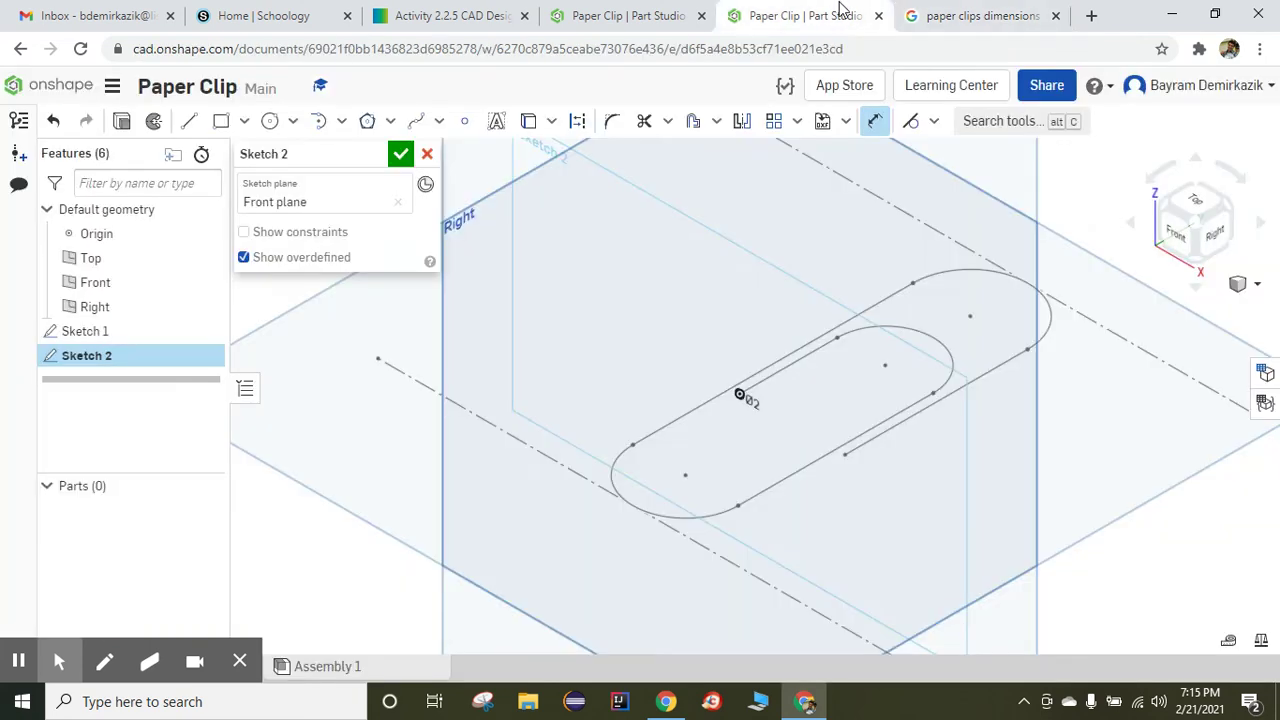
scroll(779, 307, up, 3)
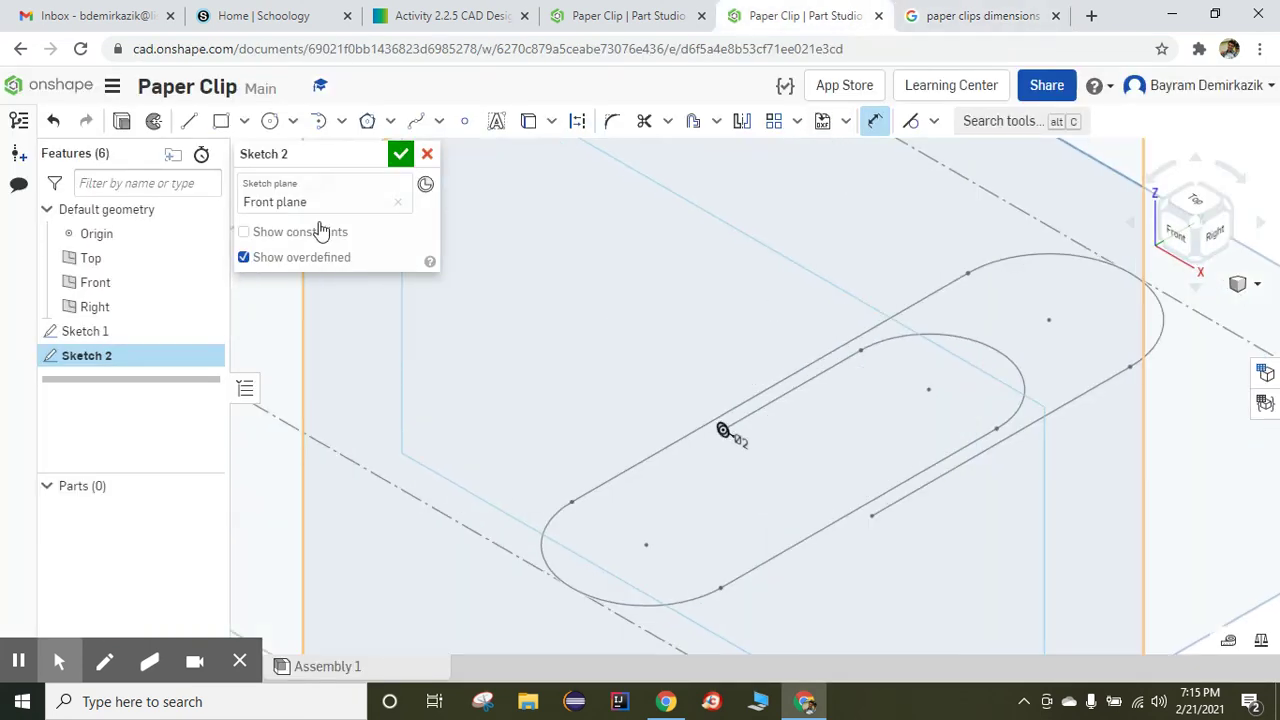
click(400, 153)
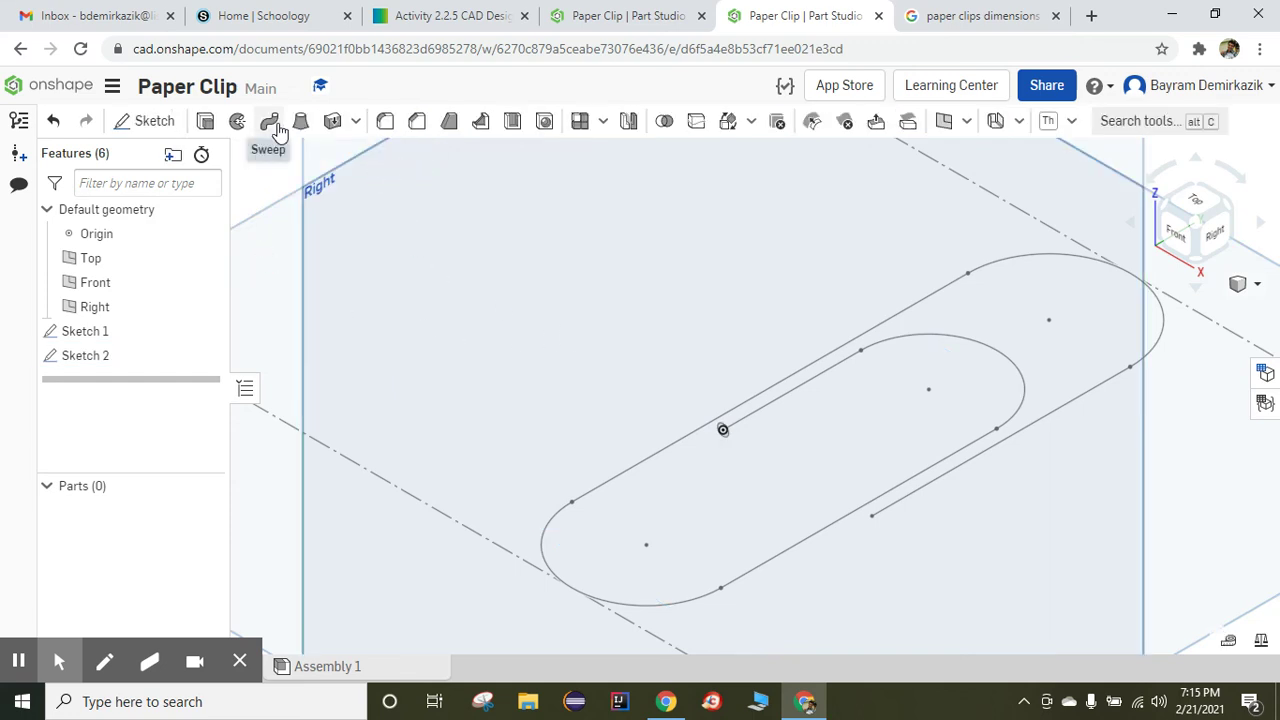
Step: Sweep the 2 mm circle of Sketch 2 as a new solid along the edges of Sketch 1
click(278, 129)
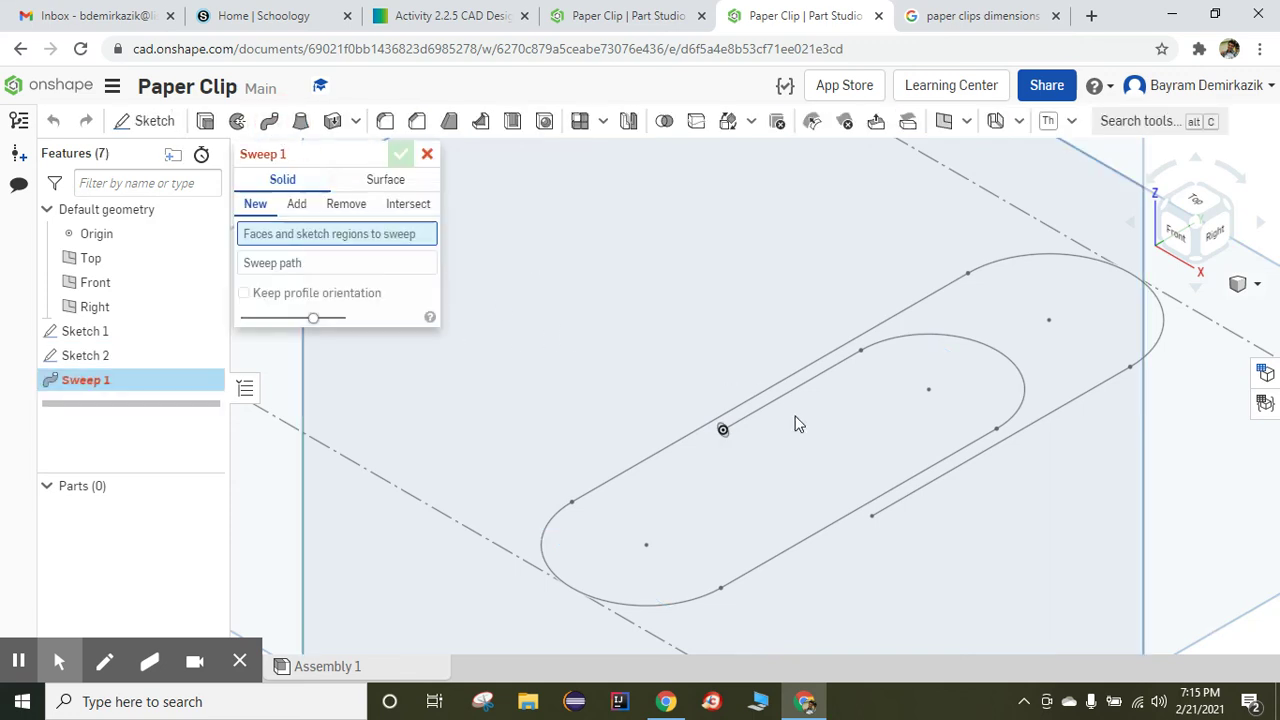
scroll(720, 457, up, 3)
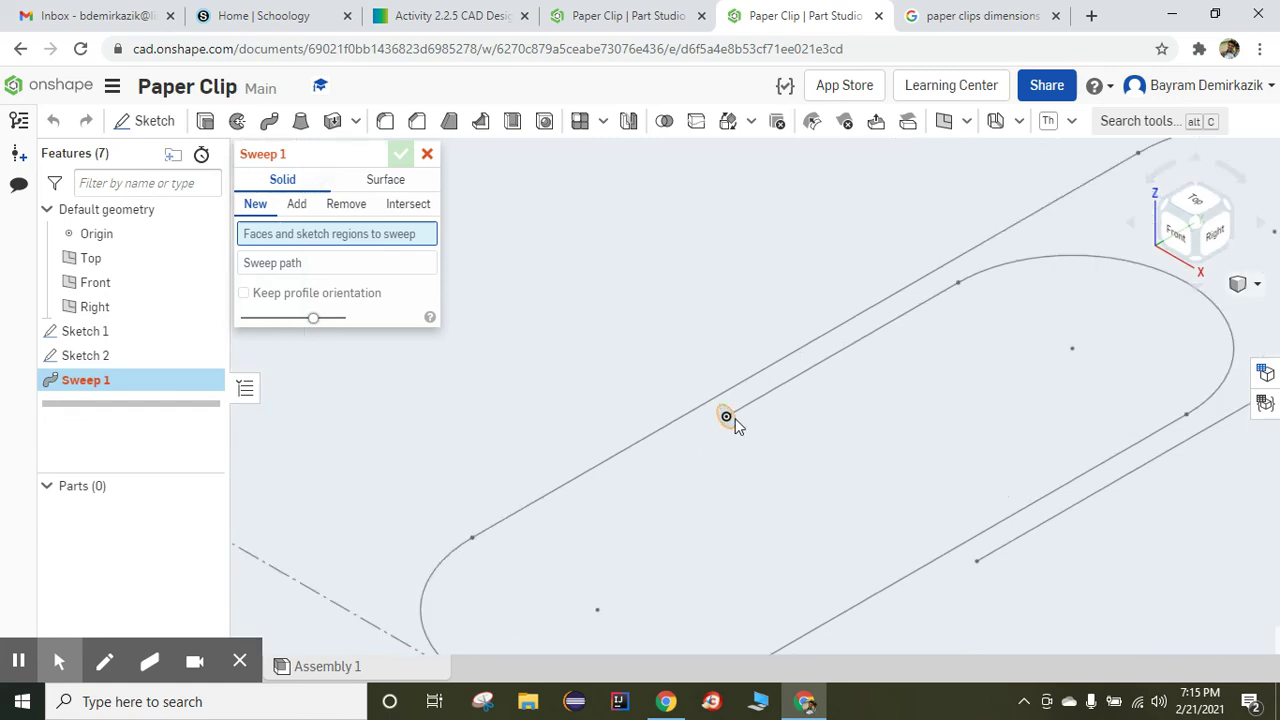
click(729, 423)
scroll(729, 420, down, 5)
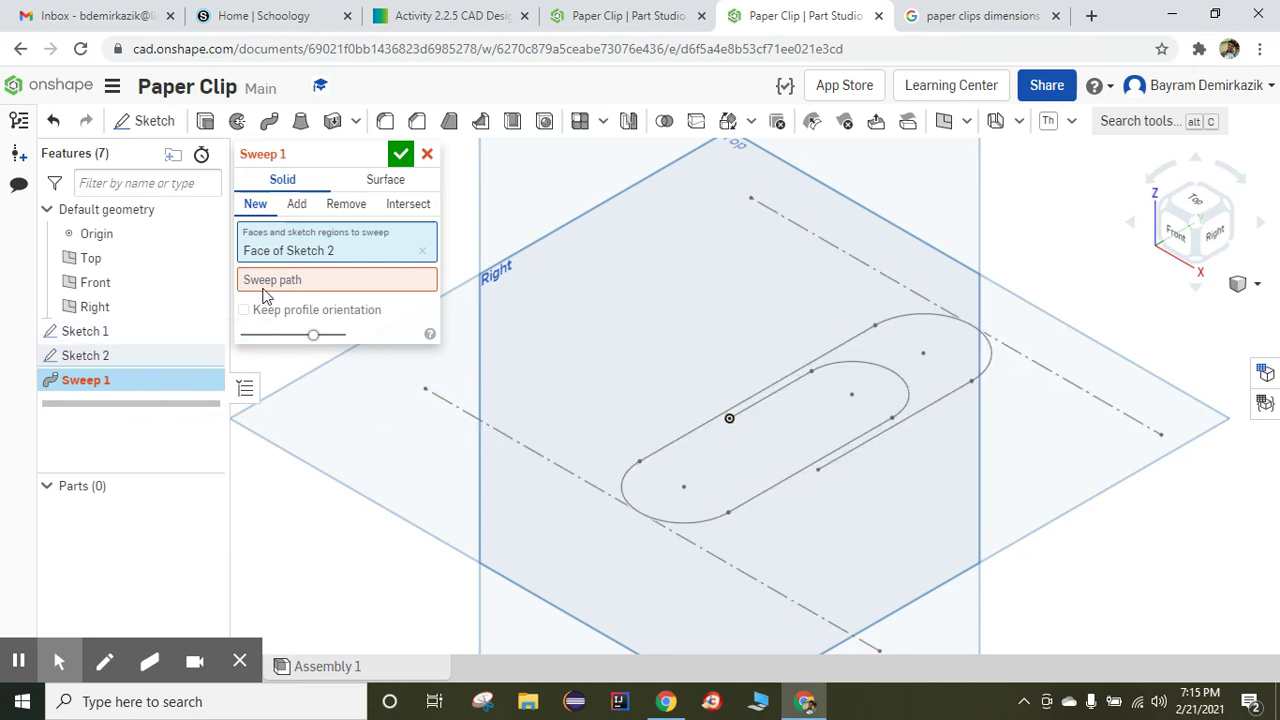
click(266, 285)
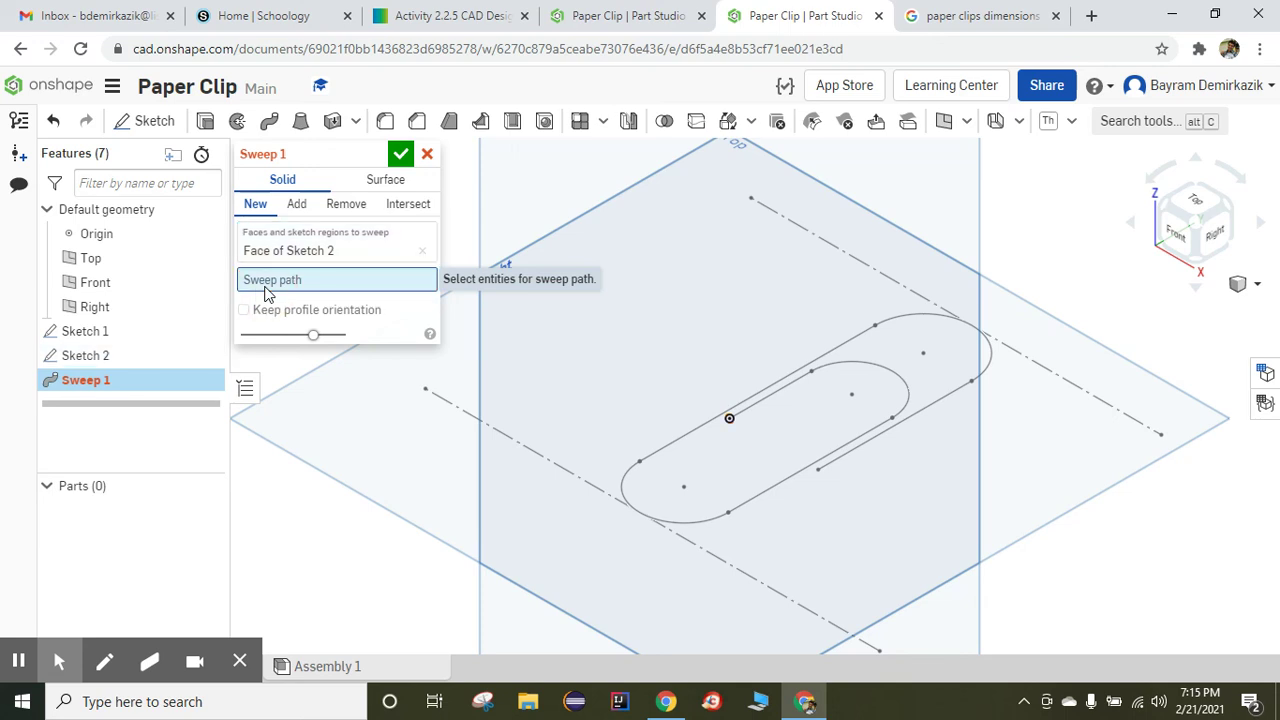
click(100, 336)
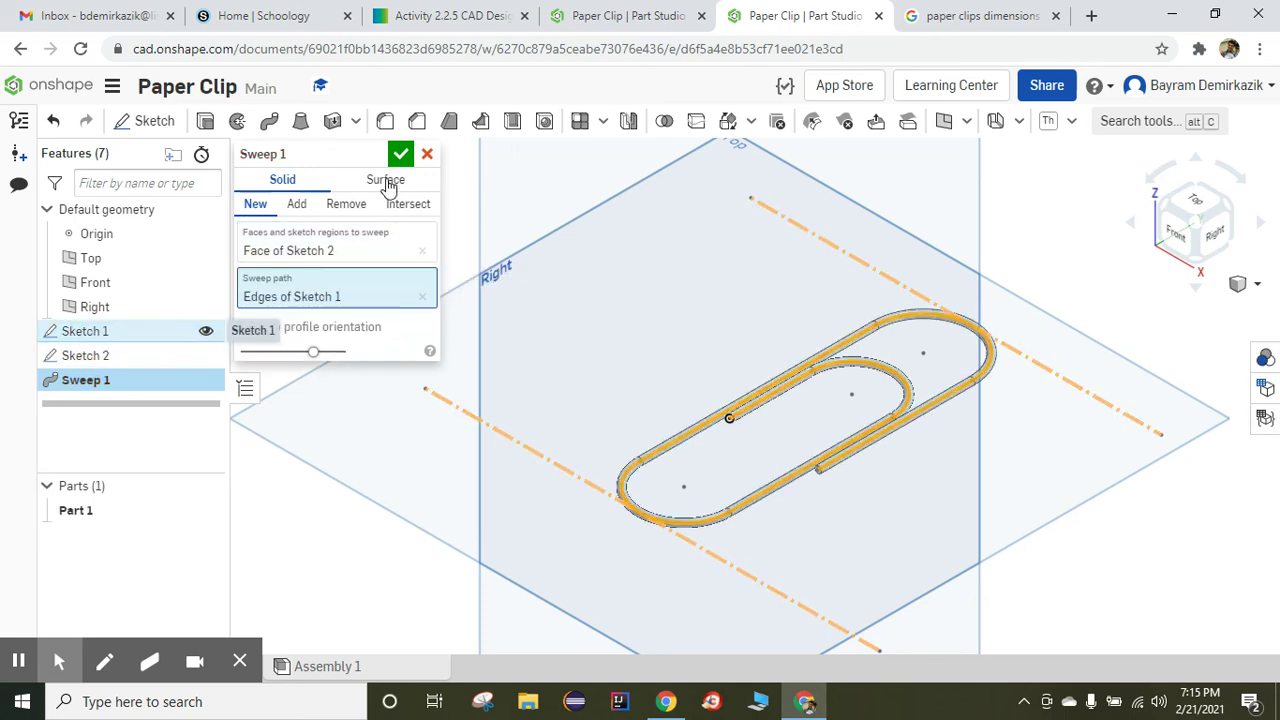
click(400, 154)
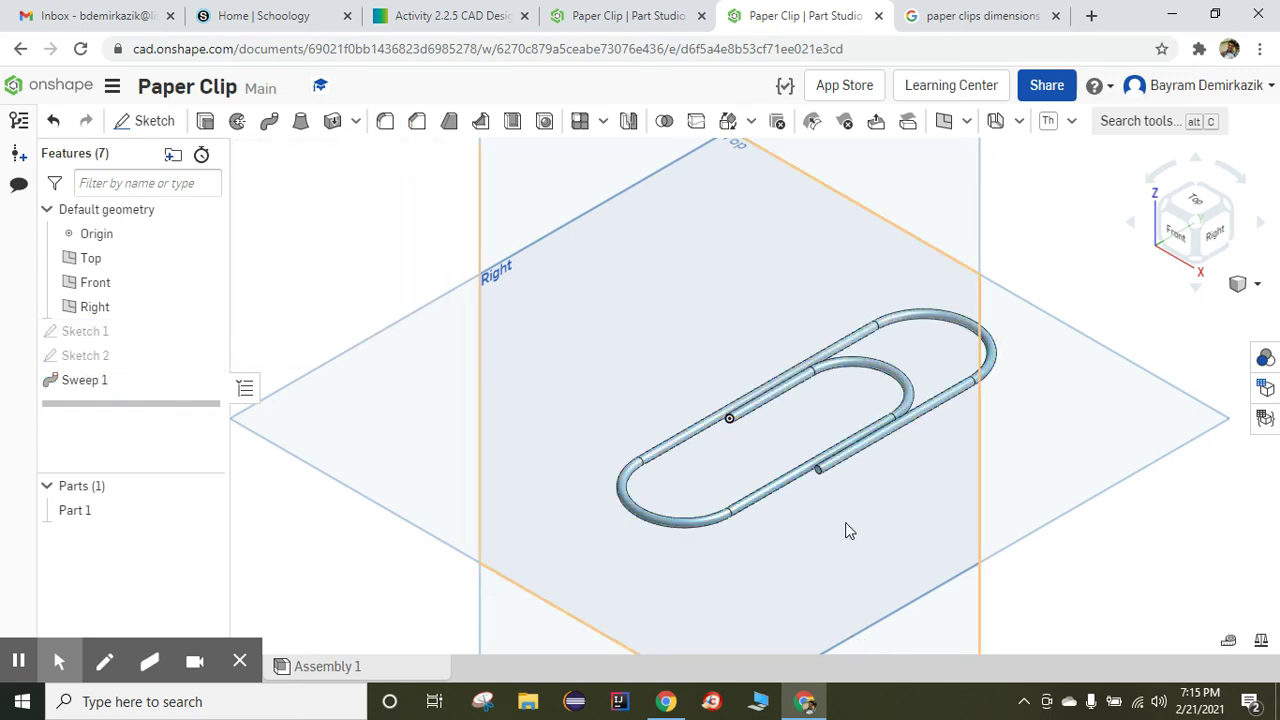
Step: Change the appearance of Part 1 to a light warm grey from the colour palette
scroll(846, 529, up, 3)
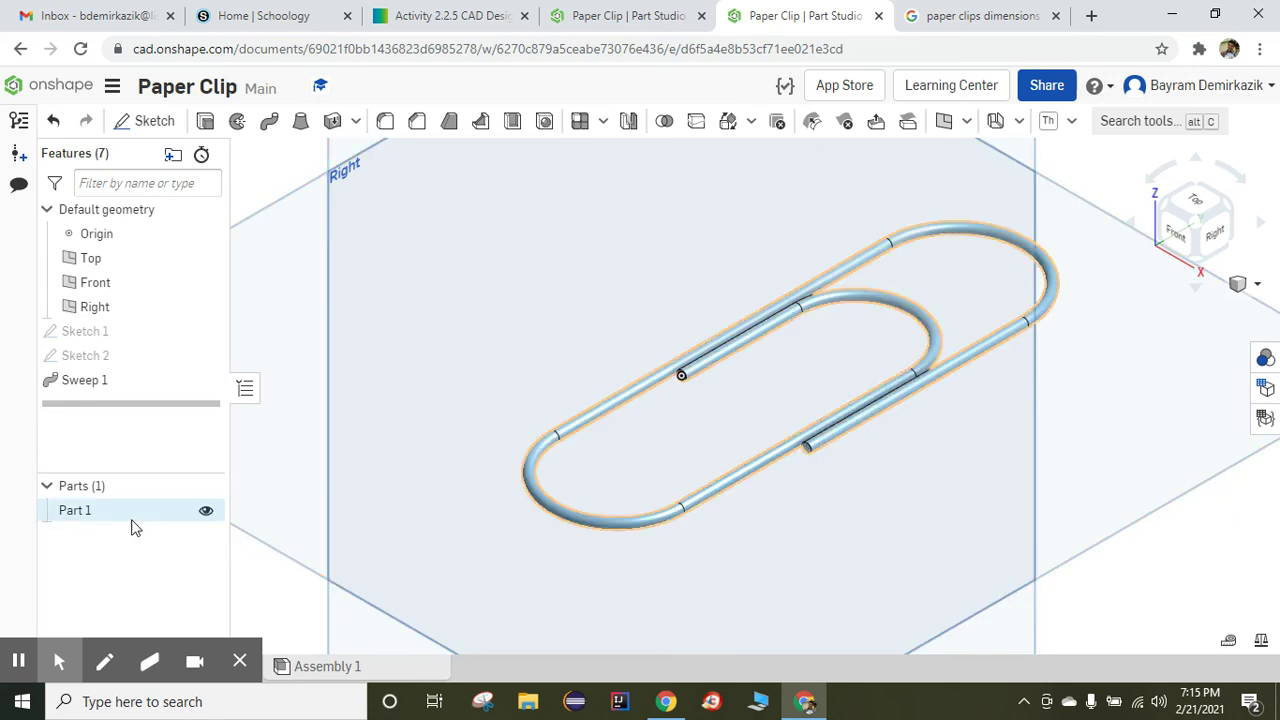
right_click(90, 518)
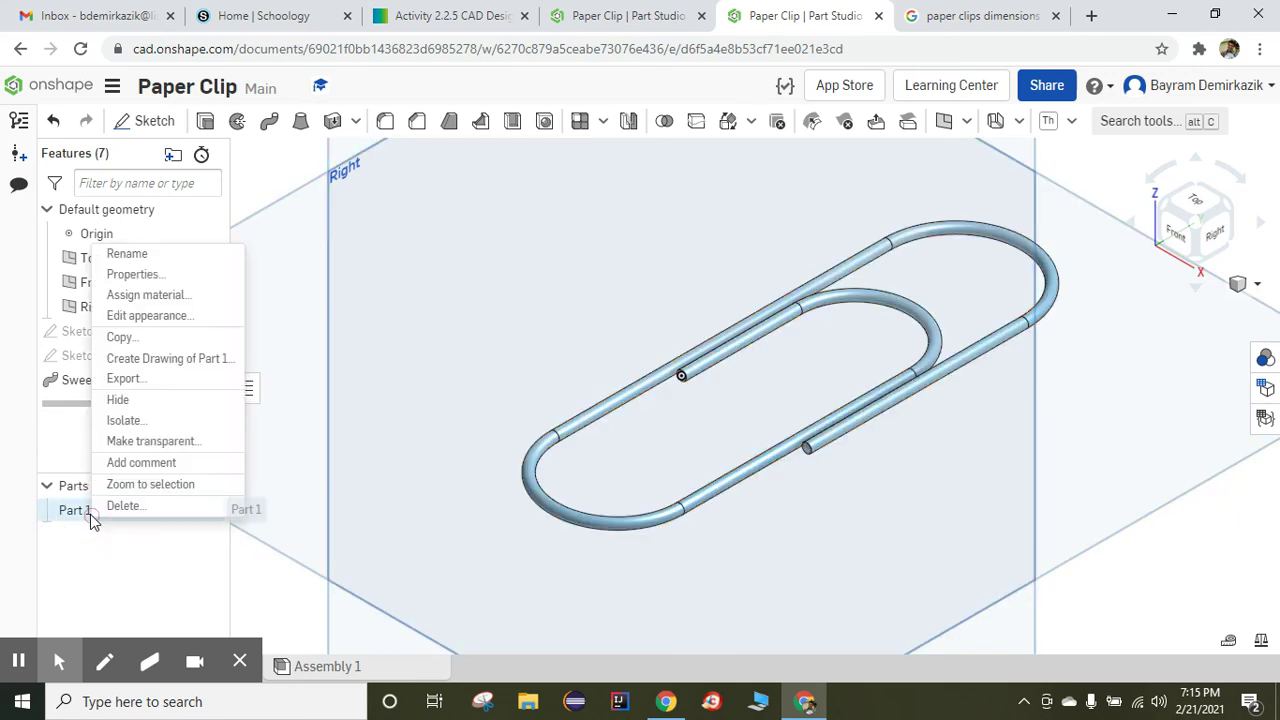
click(160, 326)
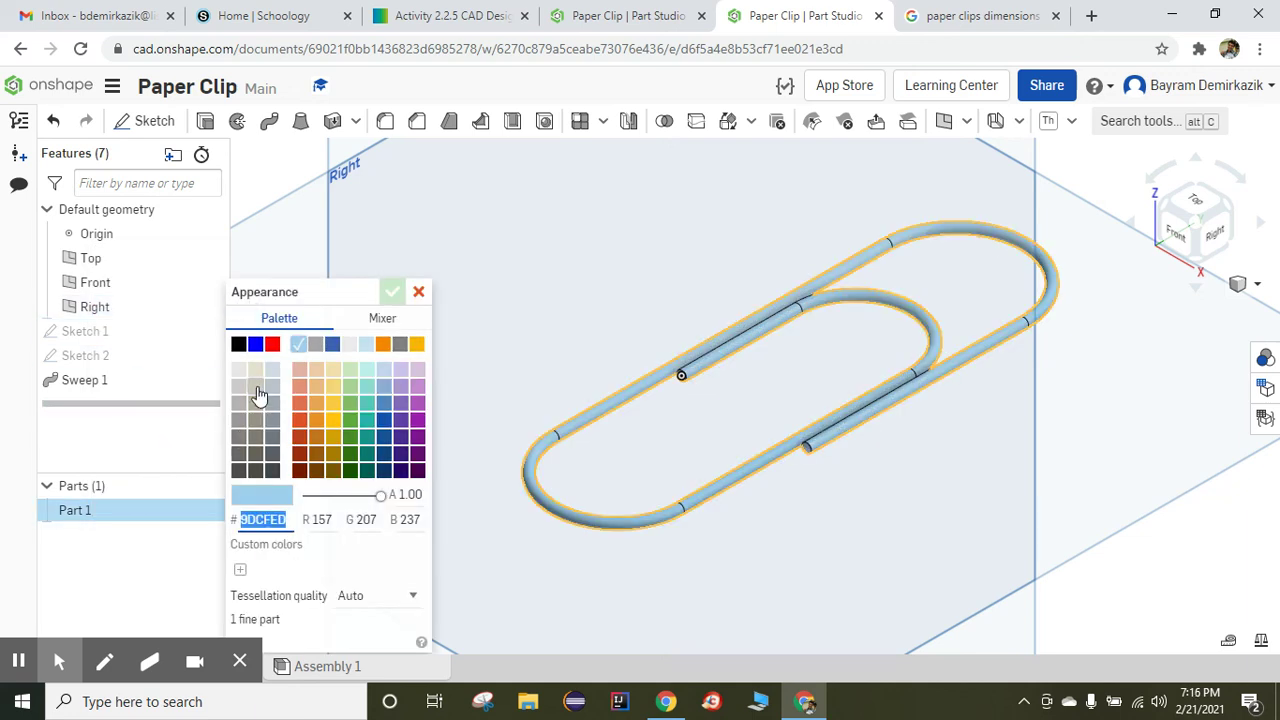
click(256, 388)
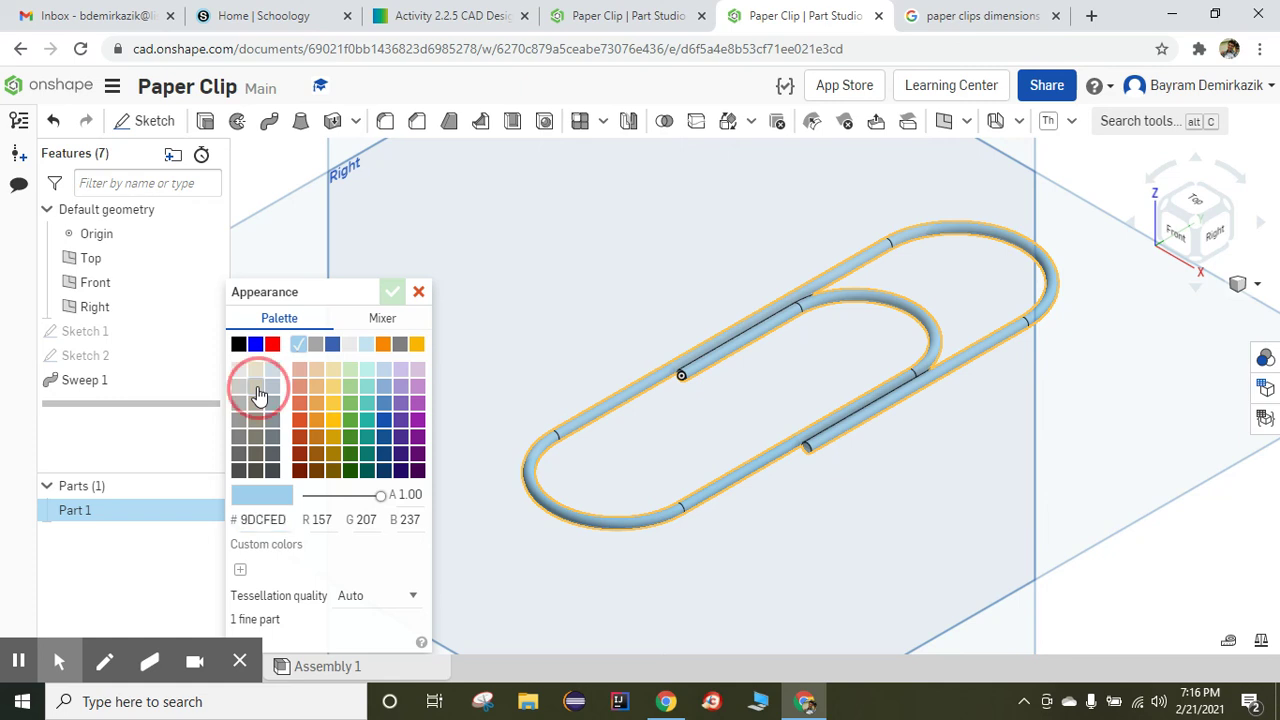
click(386, 295)
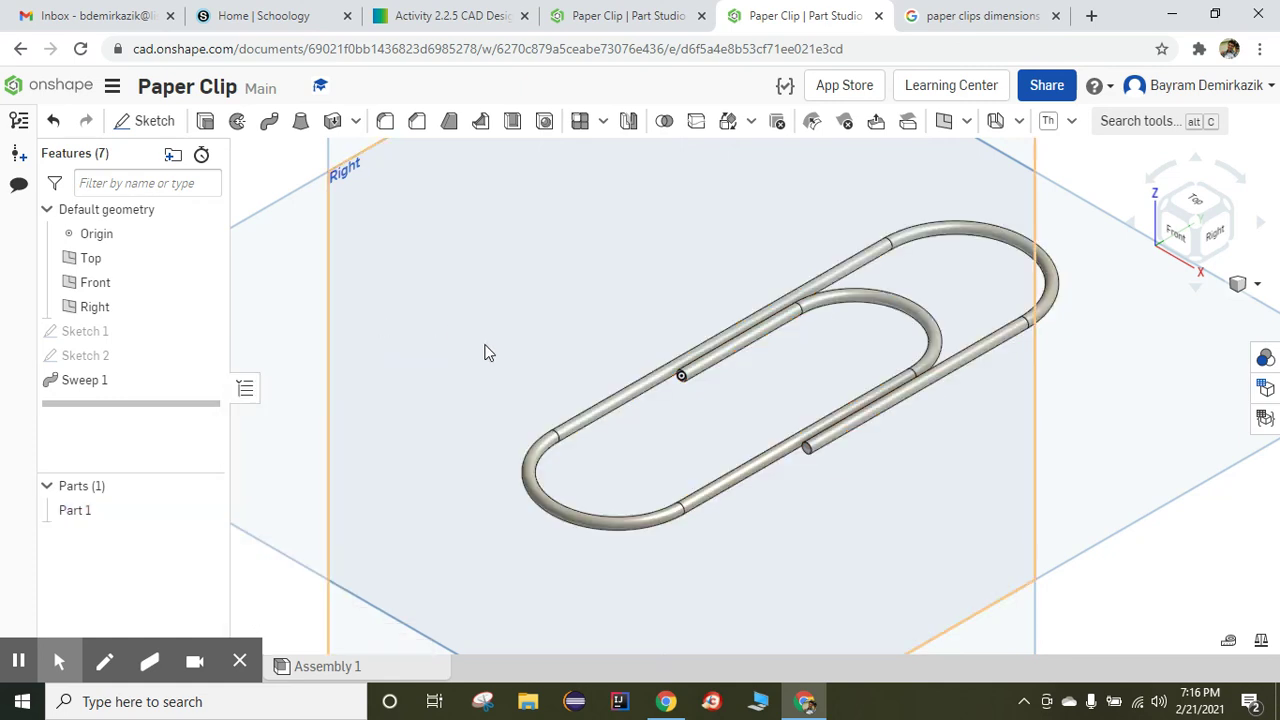
Step: Hide the default planes and the origin, and set the paper clip to the isometric view
scroll(504, 368, down, 3)
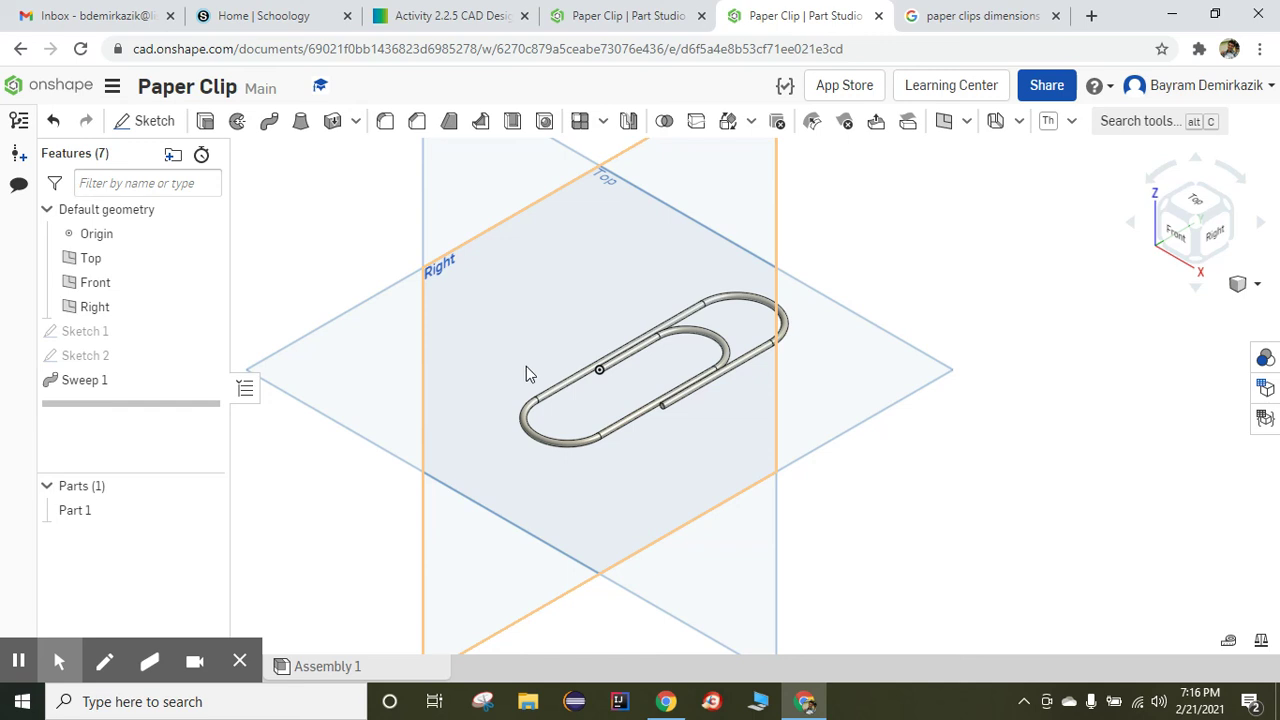
key(p)
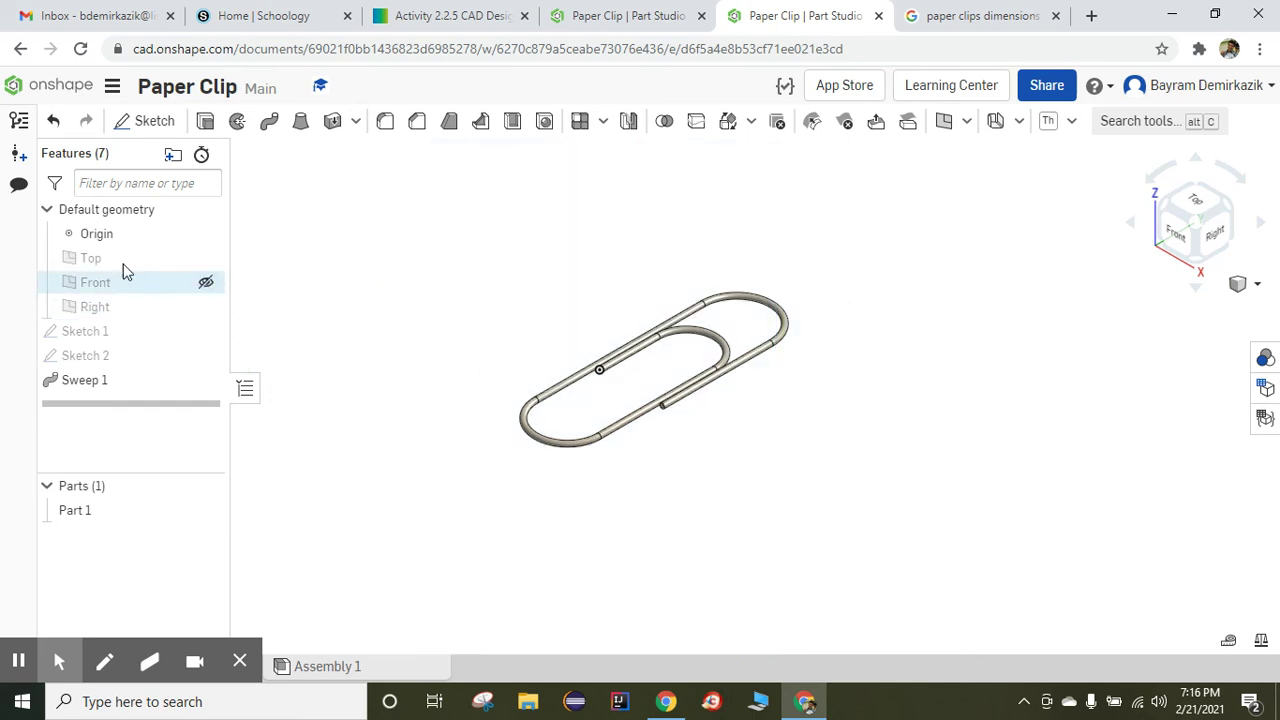
click(206, 235)
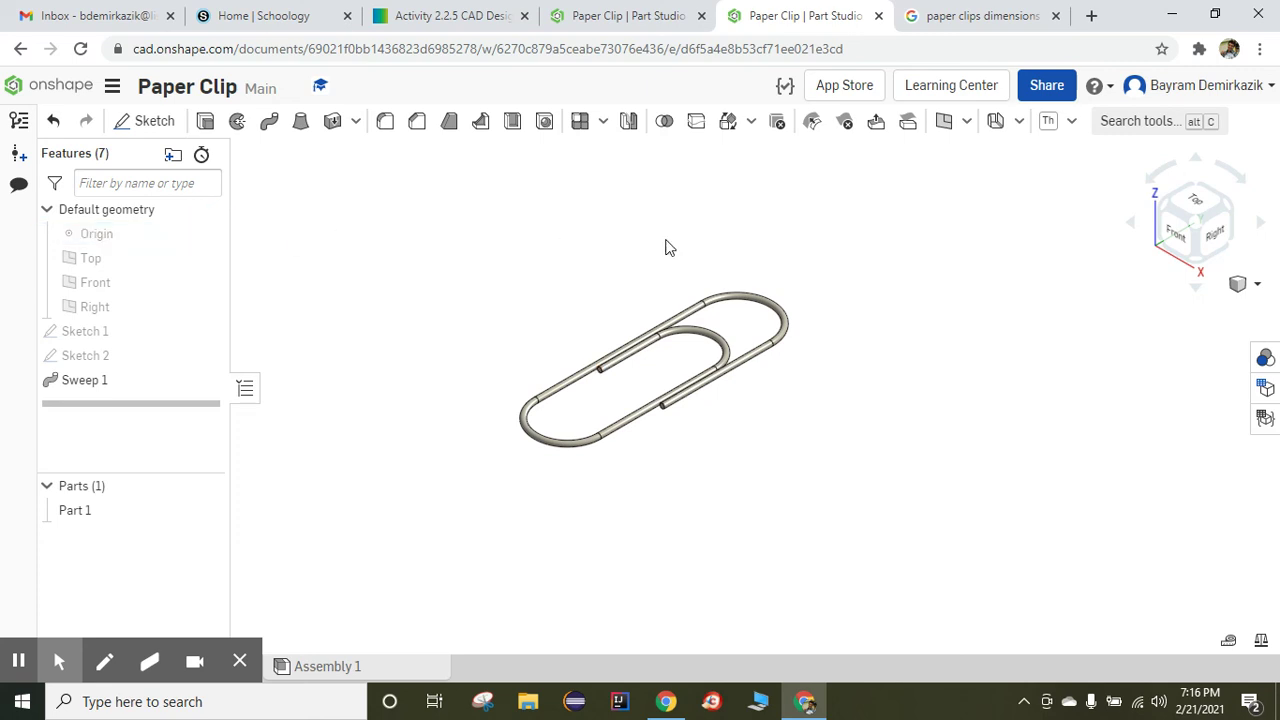
click(1237, 283)
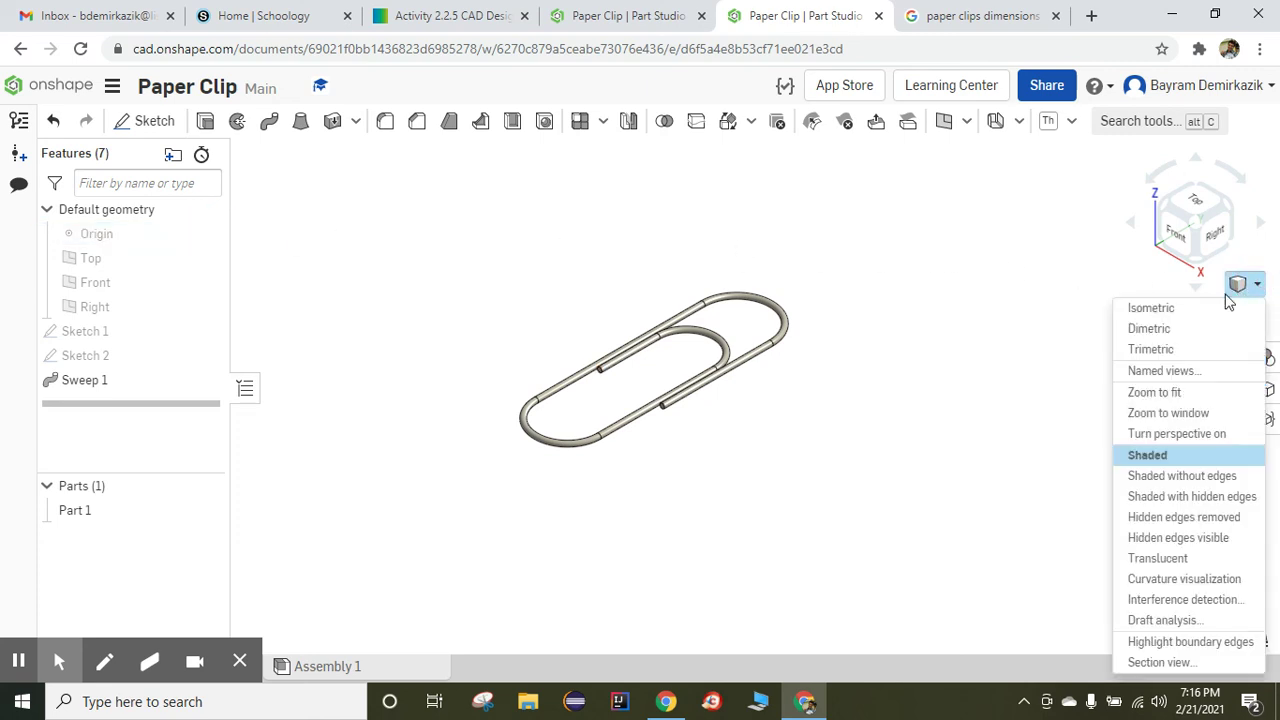
click(1151, 308)
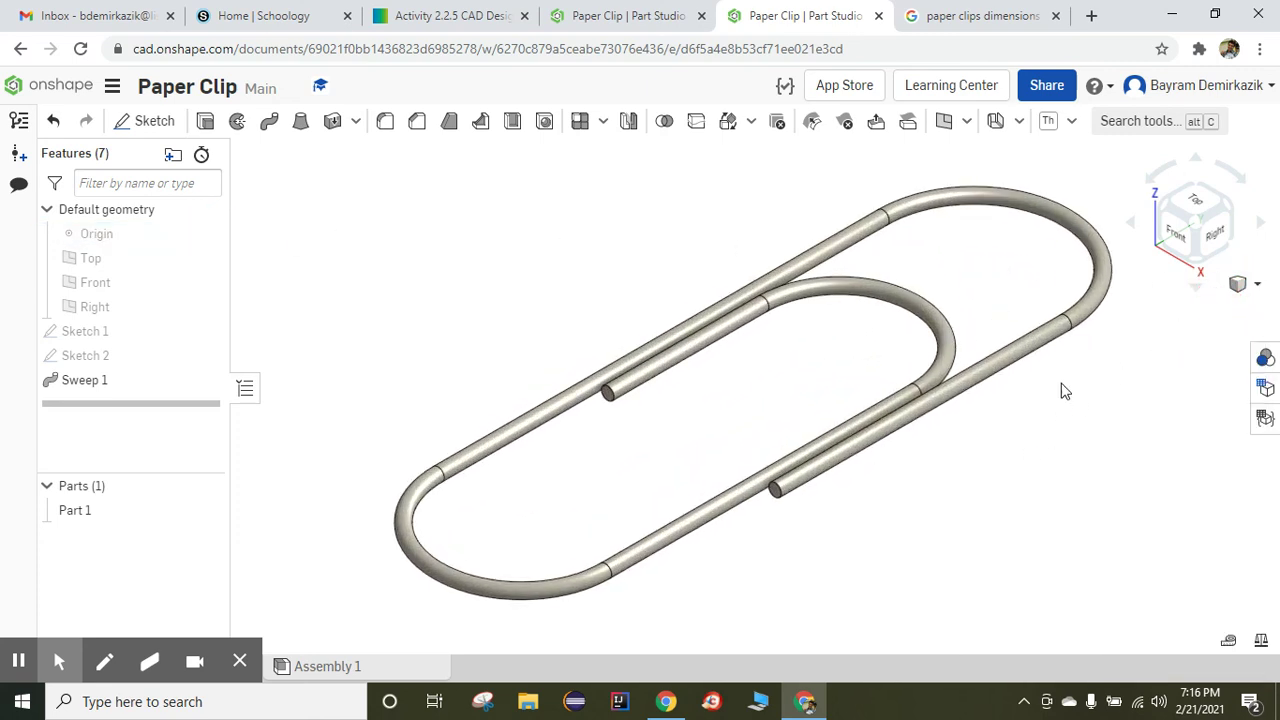